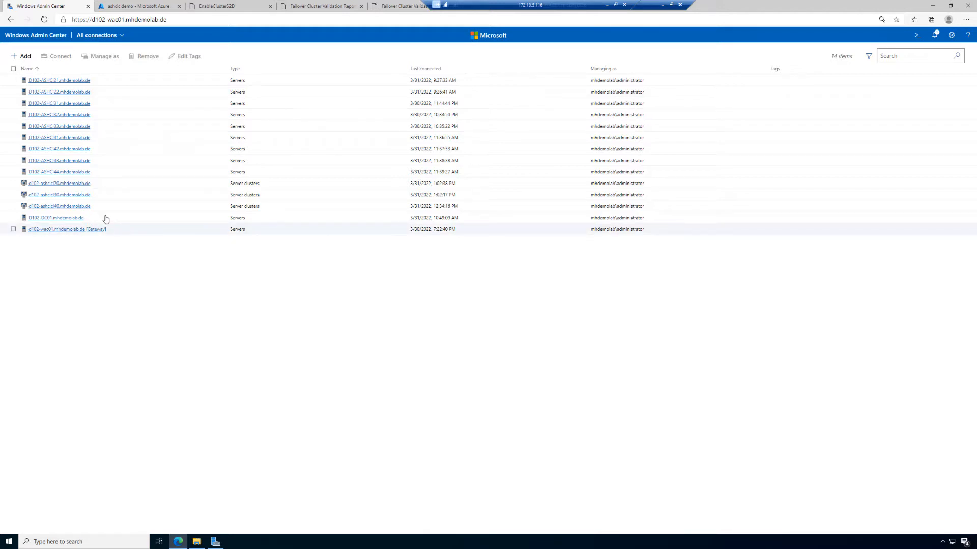
# Open the d102-ashcicl20.mhdemolab.de cluster and examine its volume inventory and server inventory
pyautogui.click(66, 184)
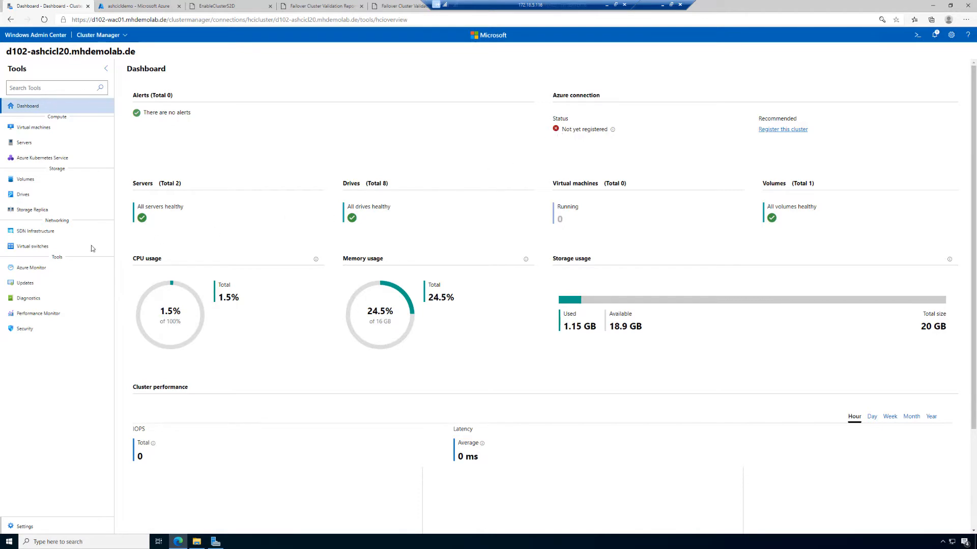
pyautogui.click(30, 183)
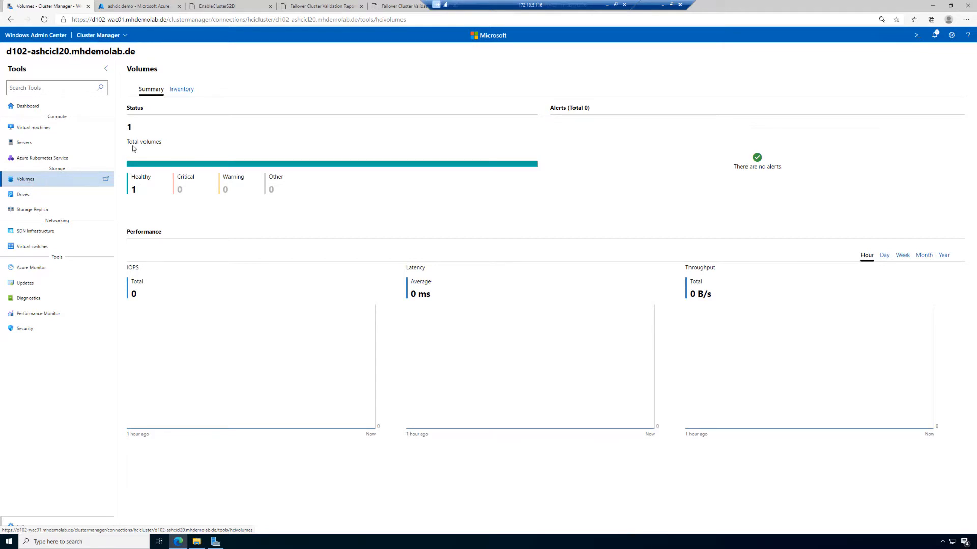
pyautogui.click(186, 90)
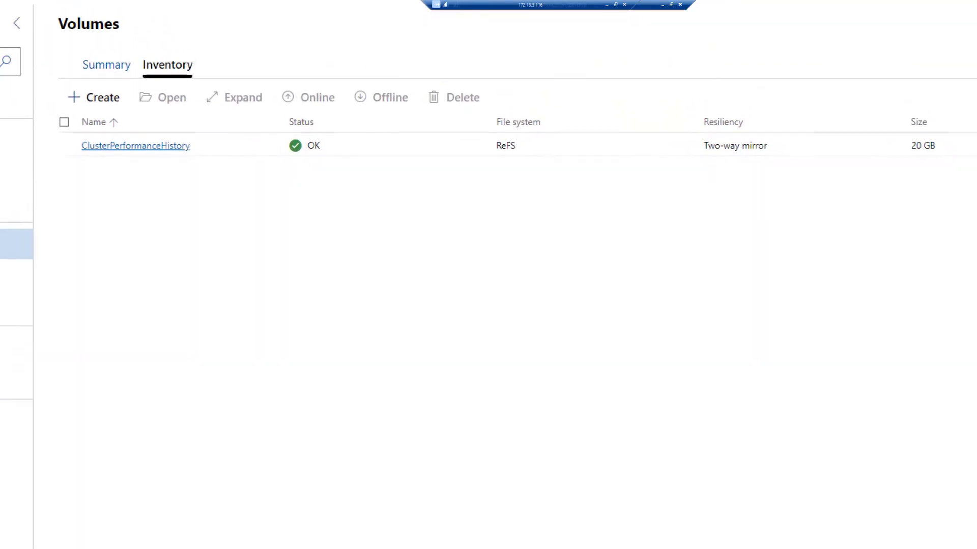
pyautogui.moveTo(72, 131)
pyautogui.mouseDown()
pyautogui.moveTo(477, 177)
pyautogui.moveTo(959, 173)
pyautogui.moveTo(975, 159)
pyautogui.mouseUp()
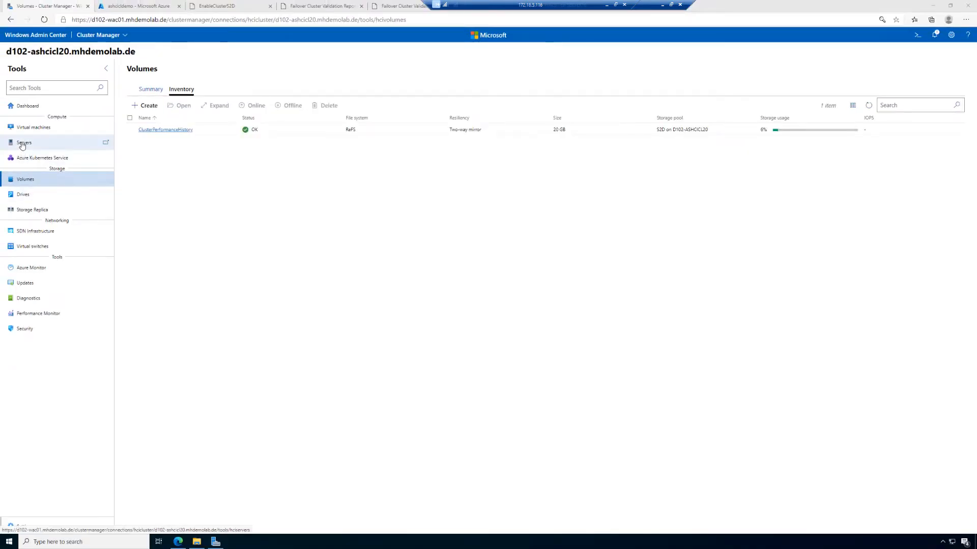
pyautogui.click(22, 145)
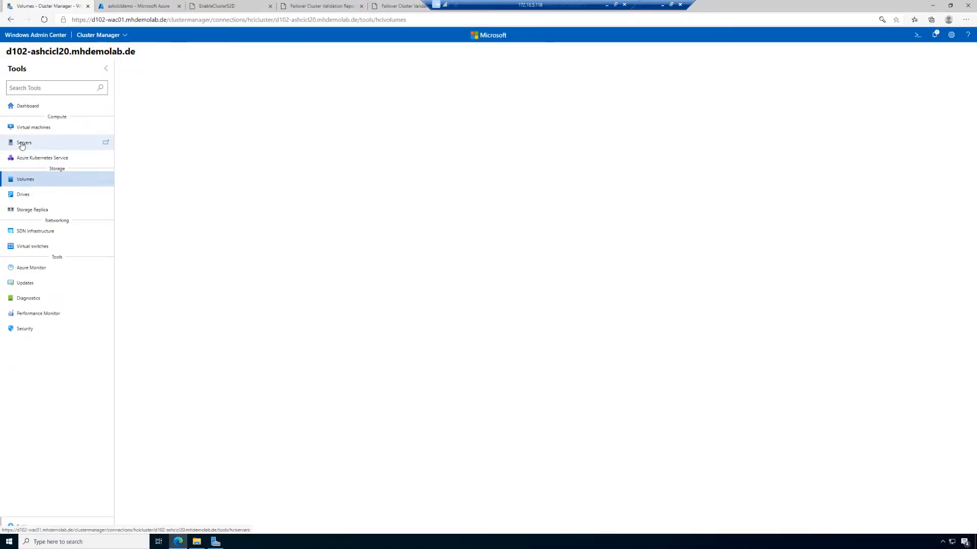
pyautogui.click(179, 91)
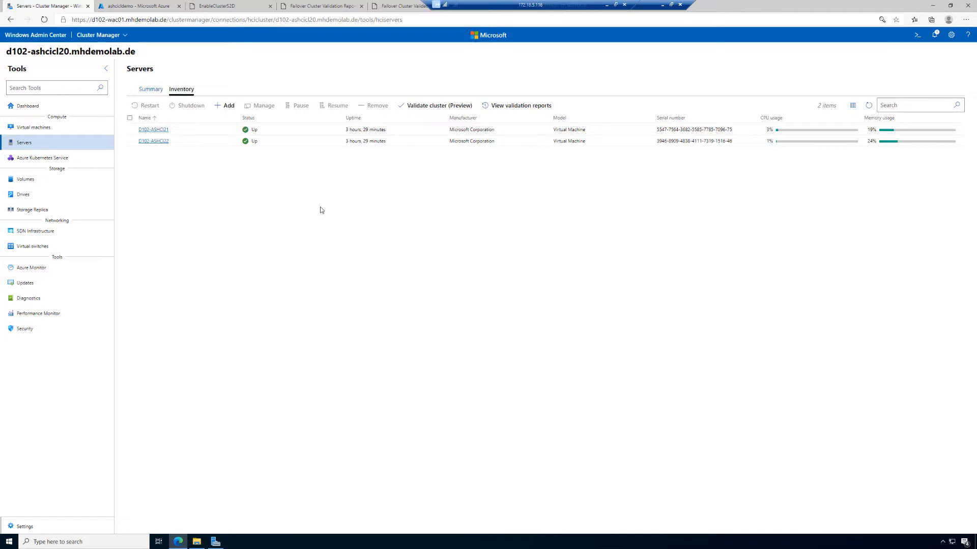
# Create Volume01 from the cluster's volume inventory as a two-way mirror of 1000 GB with fixed provisioning
pyautogui.click(49, 180)
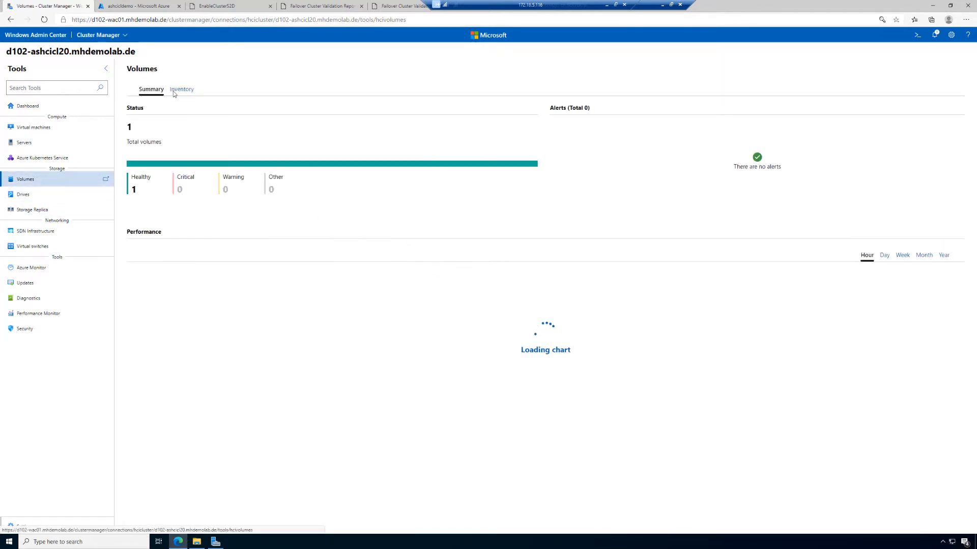
pyautogui.click(184, 90)
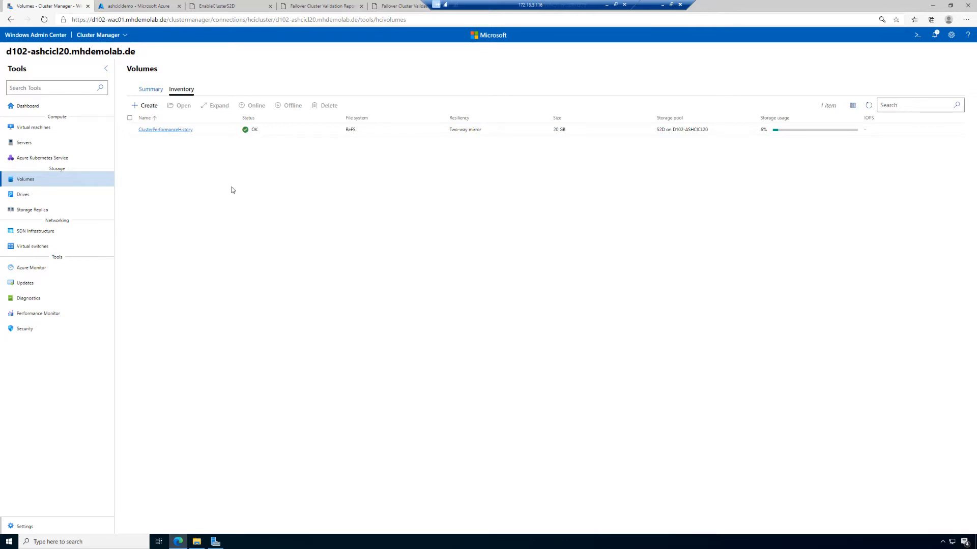
pyautogui.click(147, 105)
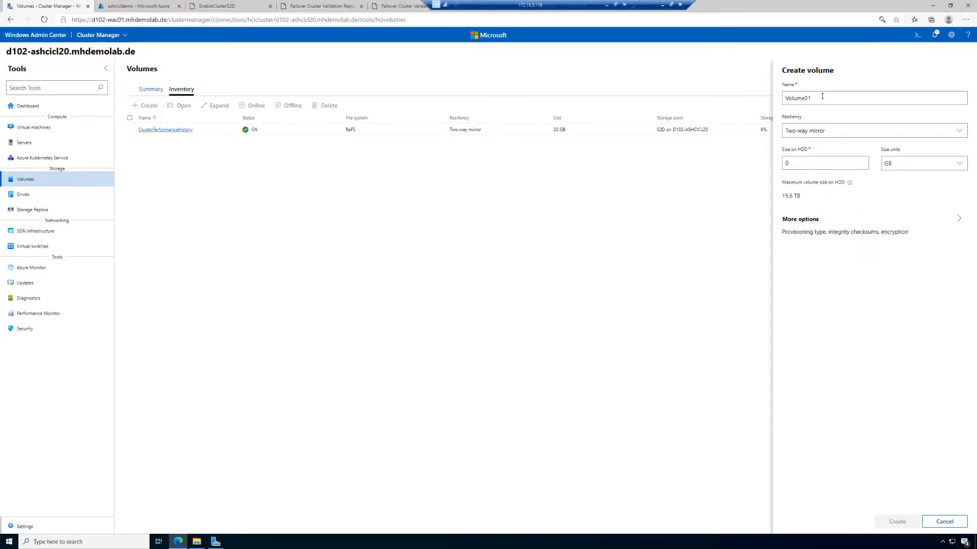
pyautogui.click(835, 130)
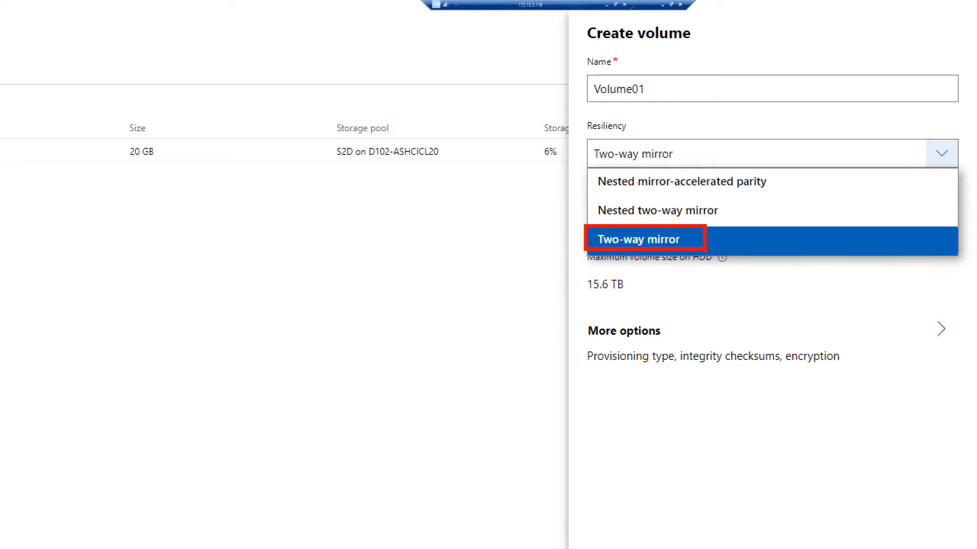
pyautogui.click(716, 240)
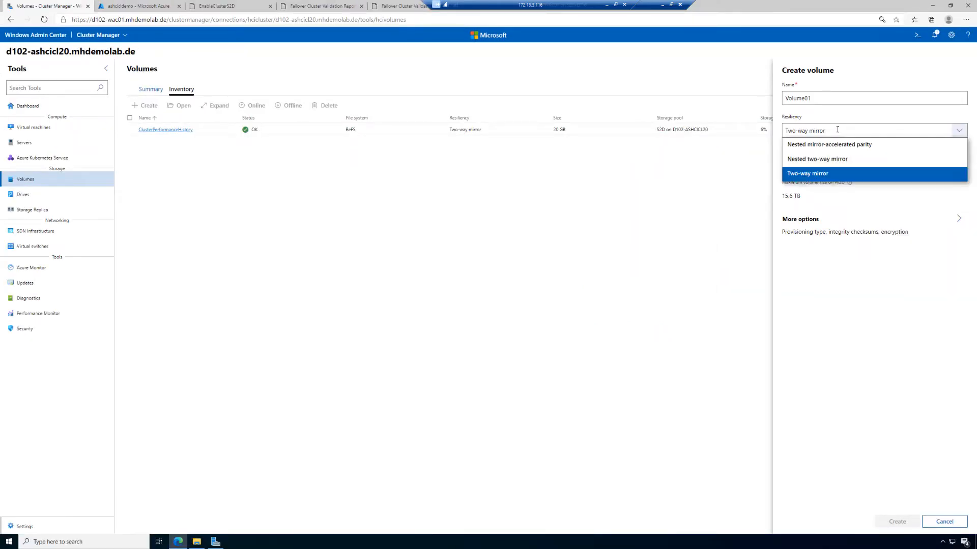
pyautogui.click(835, 173)
pyautogui.moveTo(771, 157); pyautogui.dragTo(753, 156)
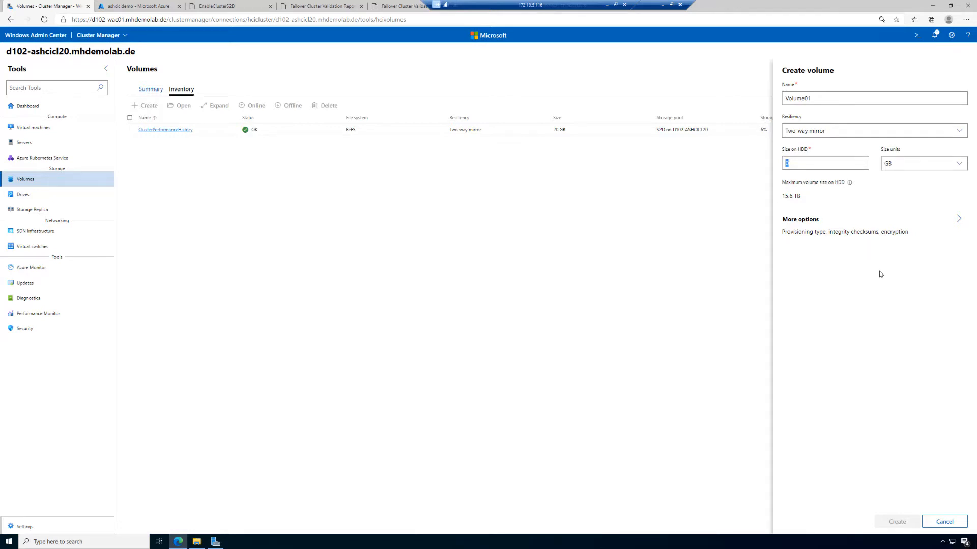
pyautogui.write('1000')
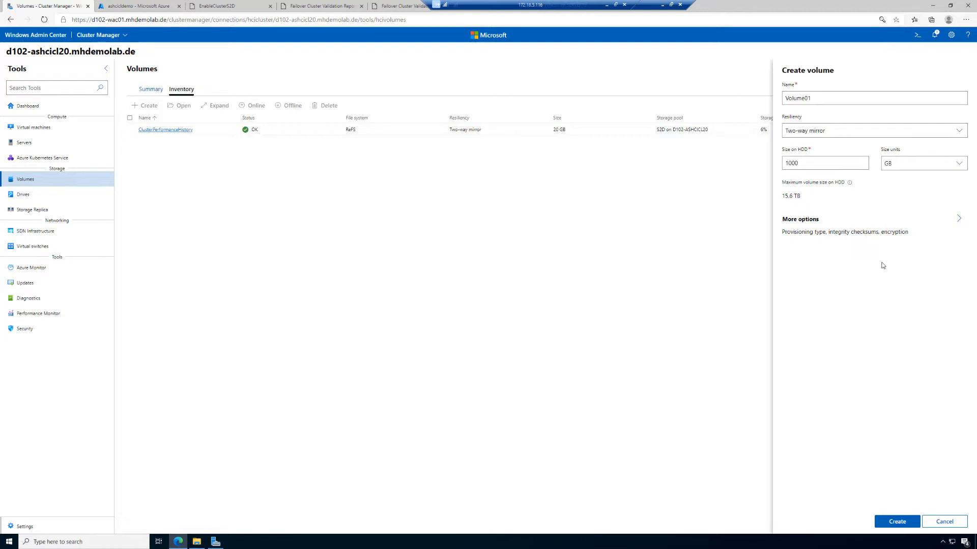
pyautogui.click(950, 226)
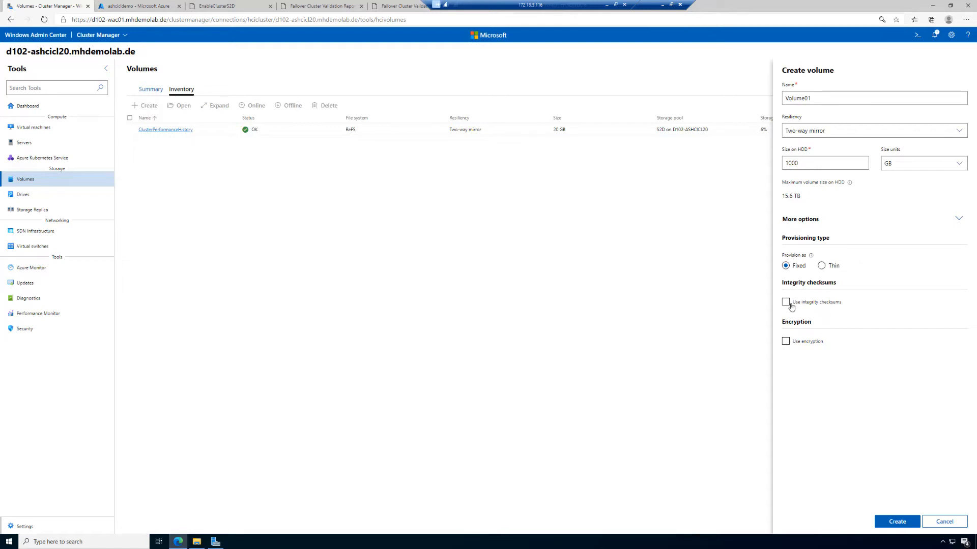
pyautogui.click(897, 522)
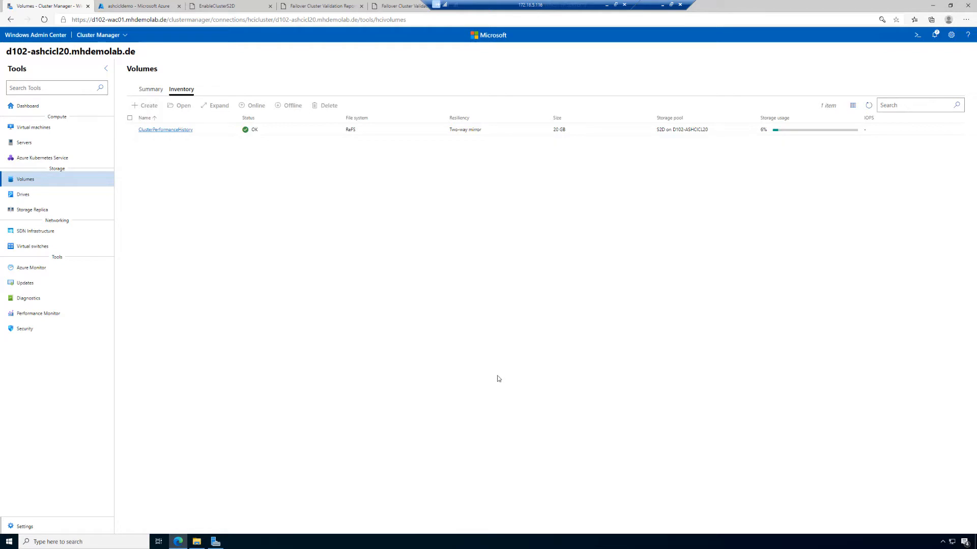
# Check the notifications for the Volume01 creation and refresh the volume inventory
pyautogui.click(931, 34)
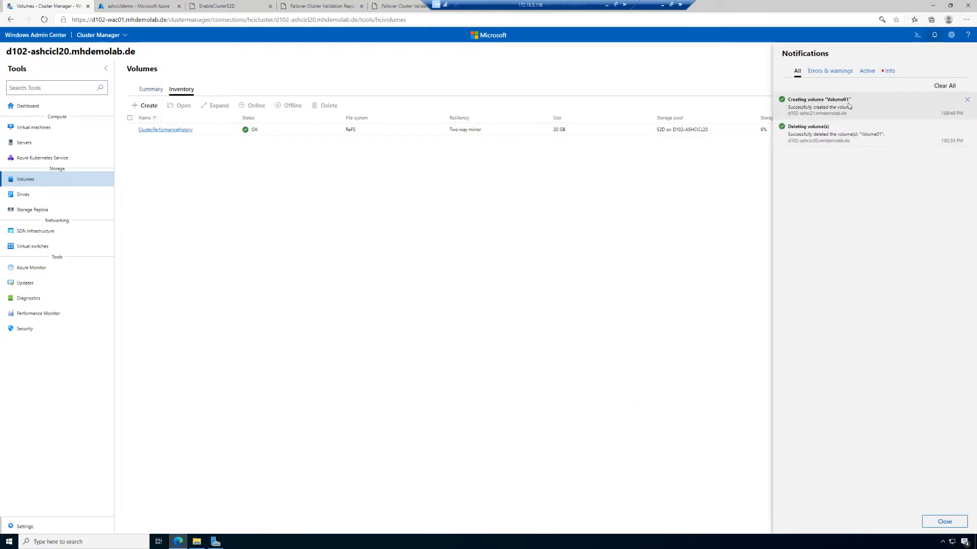
pyautogui.click(678, 286)
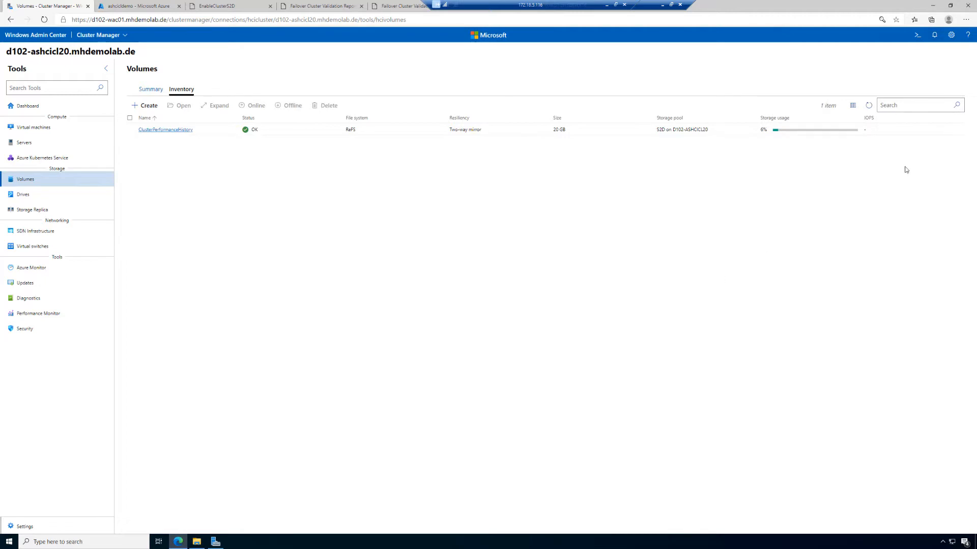
pyautogui.click(869, 105)
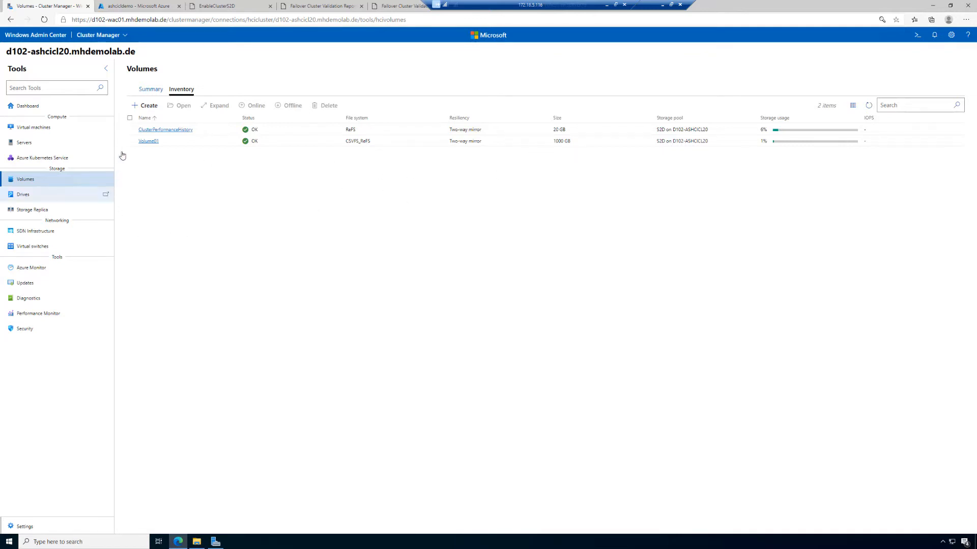
# Start a new volume named Volume02 with nested two-way mirror resiliency and a size of 1000 GB
pyautogui.click(144, 107)
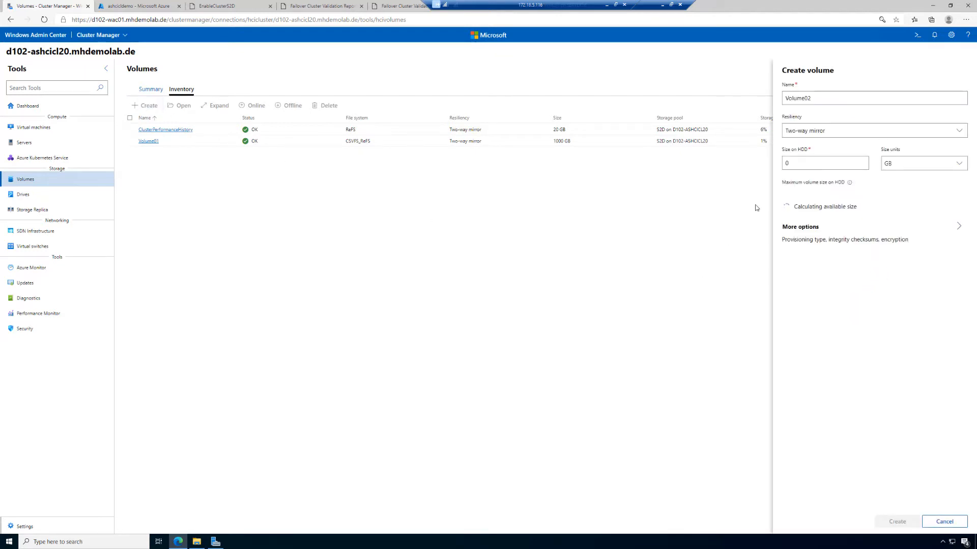
pyautogui.click(883, 133)
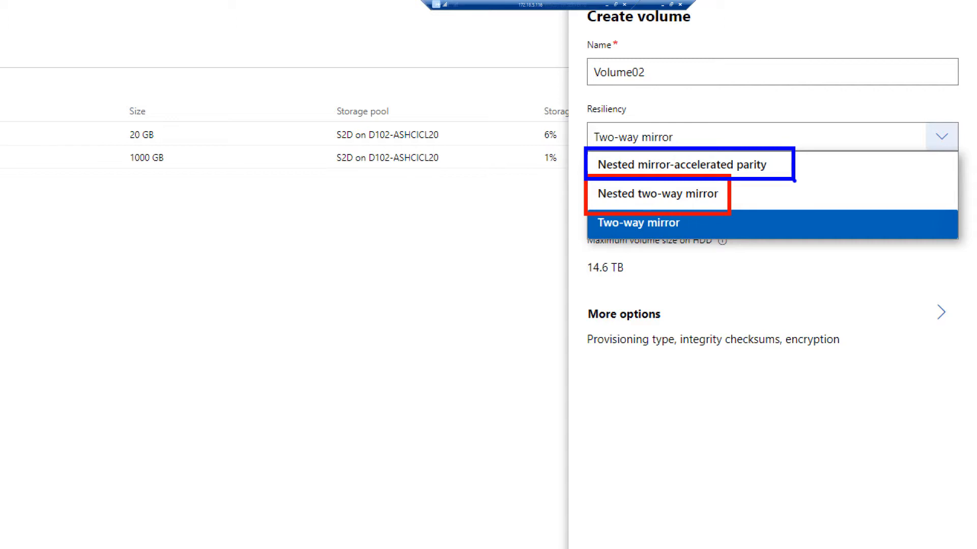
pyautogui.click(801, 131)
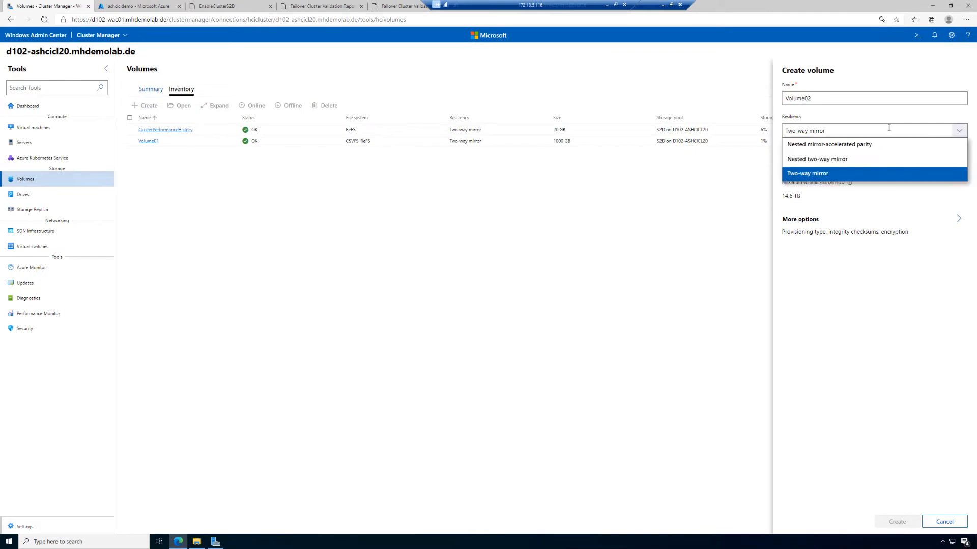
pyautogui.click(843, 159)
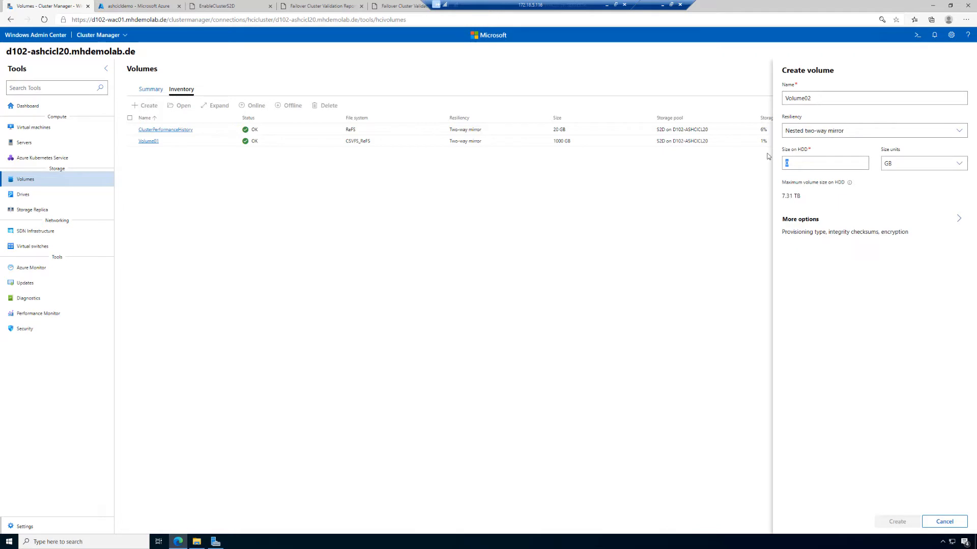
pyautogui.write('1000')
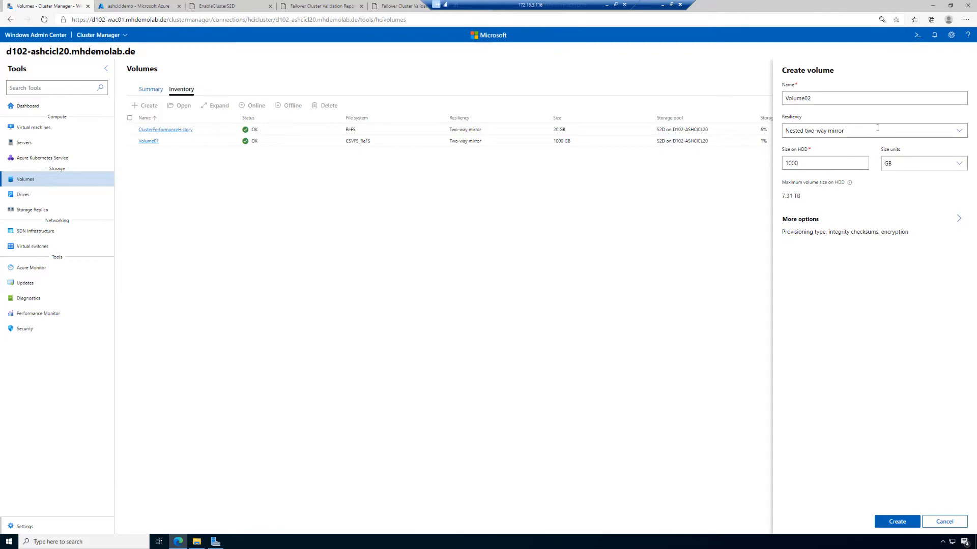
# Try nested mirror-accelerated parity as Volume02's resiliency and return to nested two-way mirror
pyautogui.click(834, 131)
pyautogui.click(868, 146)
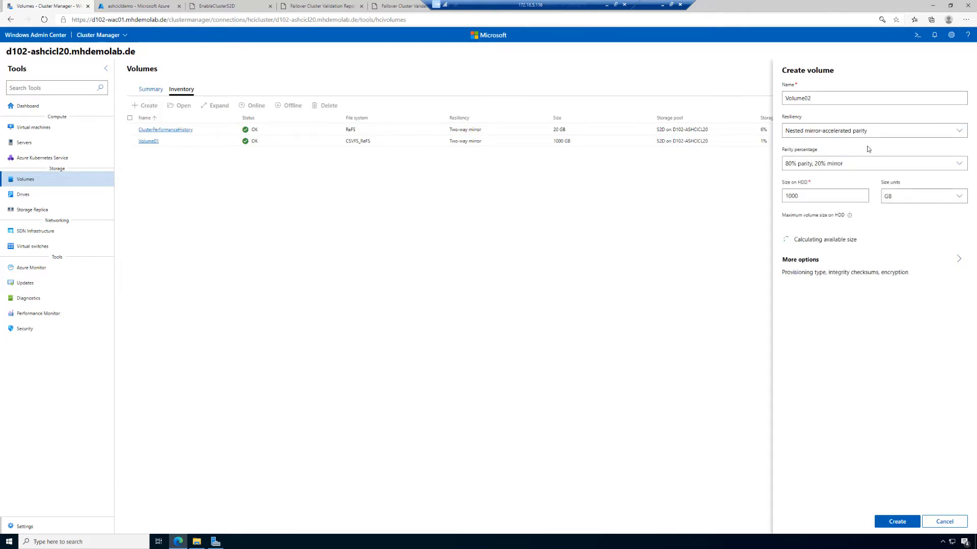
pyautogui.click(867, 132)
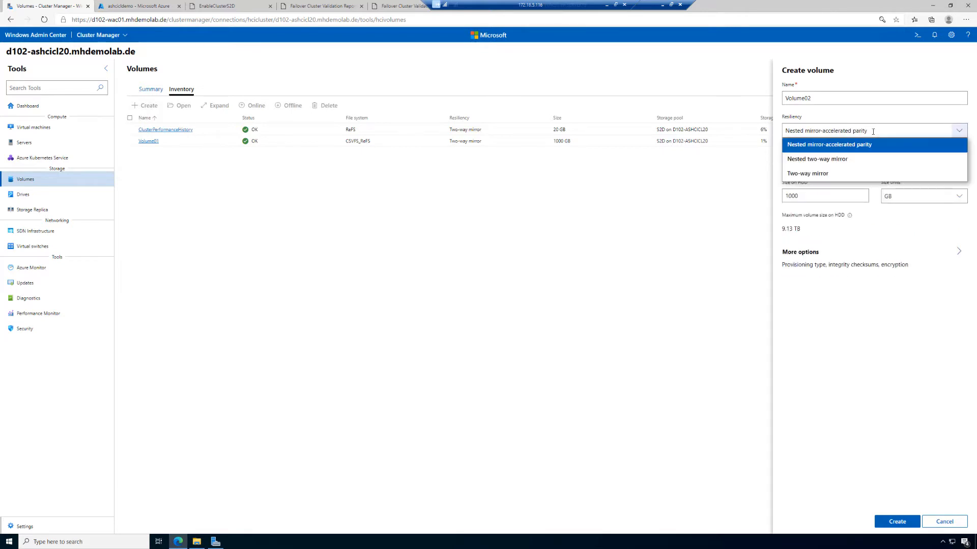
pyautogui.click(838, 164)
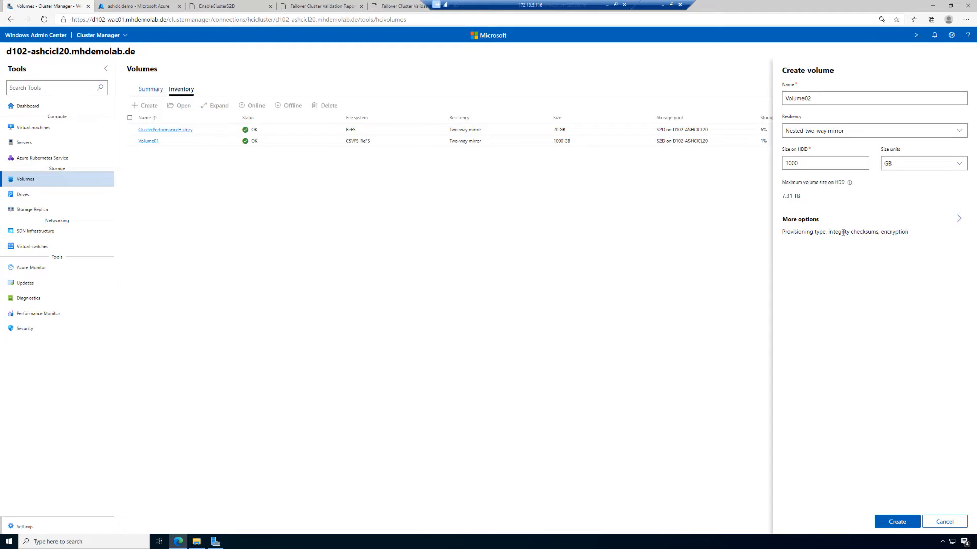
# Review the additional options for Volume02, keep fixed provisioning without checksums or encryption, and create the volume
pyautogui.click(953, 222)
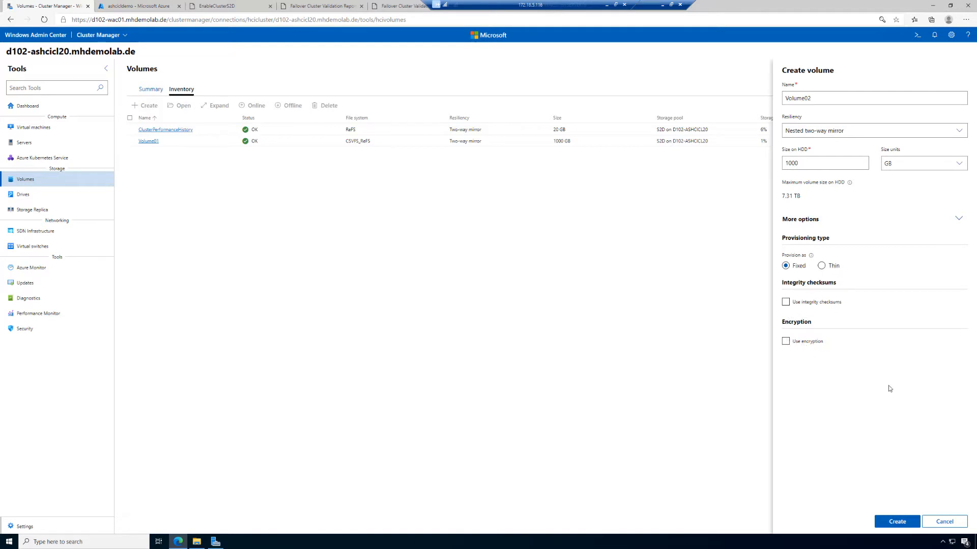
pyautogui.click(909, 523)
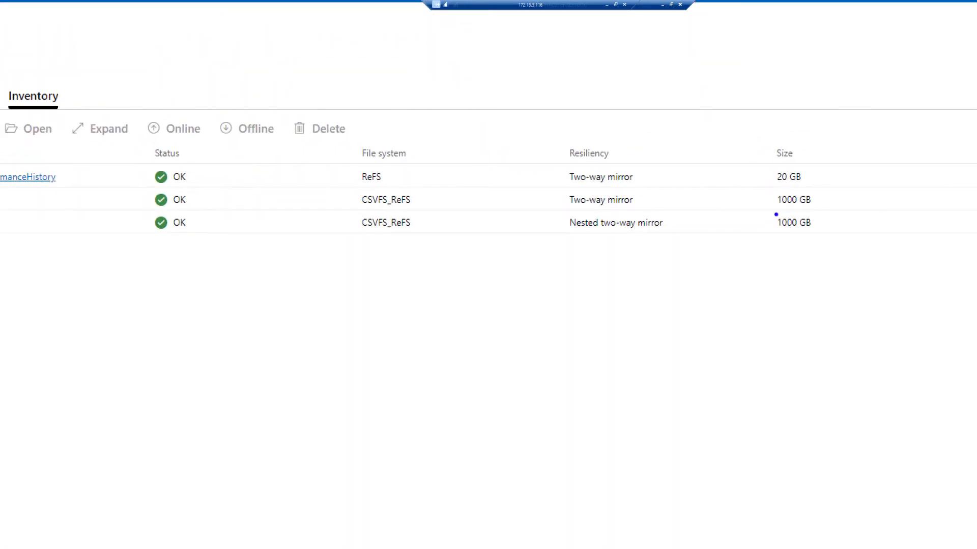
pyautogui.moveTo(767, 183); pyautogui.dragTo(842, 248)
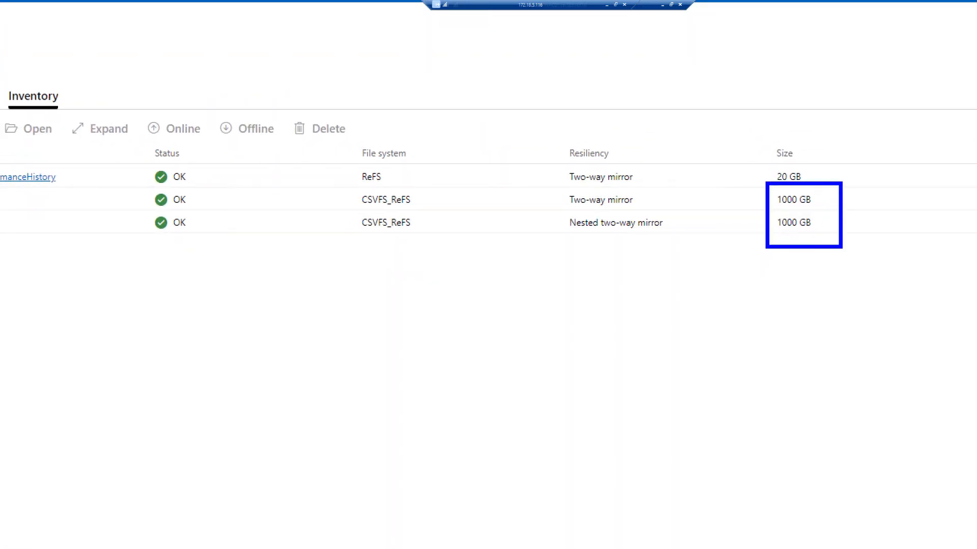
pyautogui.click(147, 106)
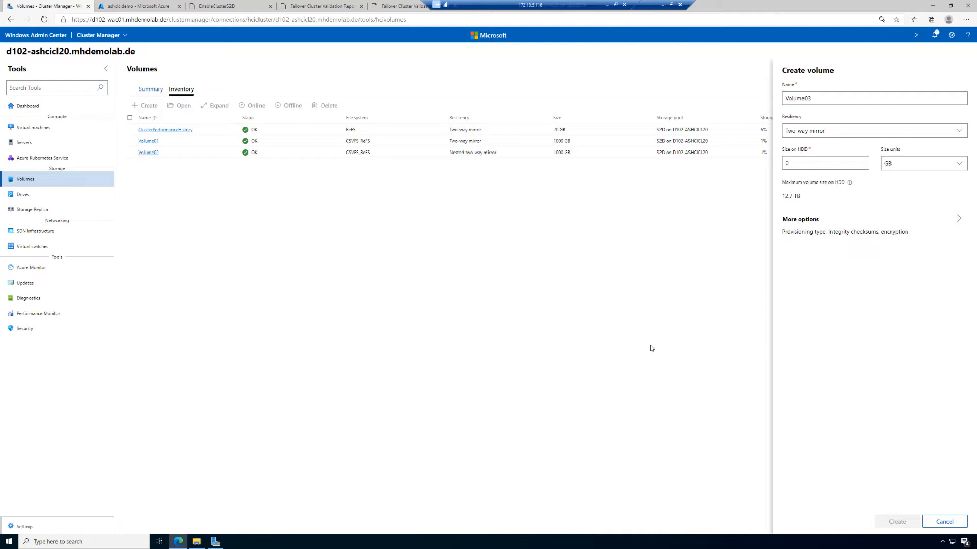
pyautogui.click(959, 132)
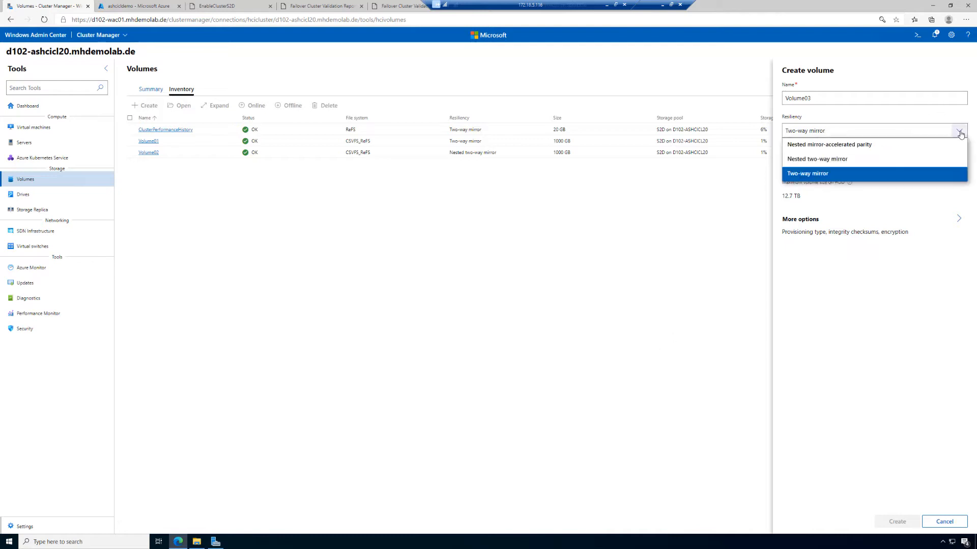
pyautogui.click(887, 143)
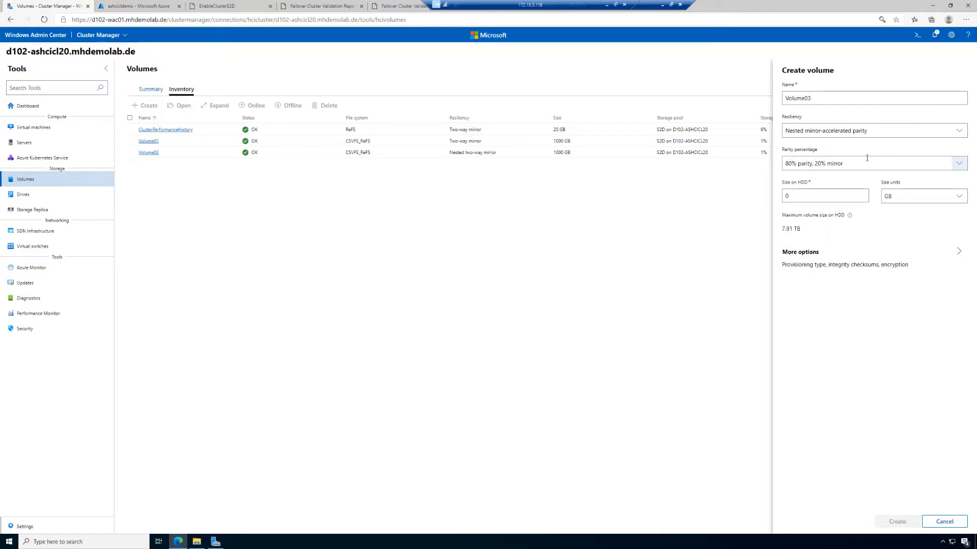
pyautogui.click(967, 167)
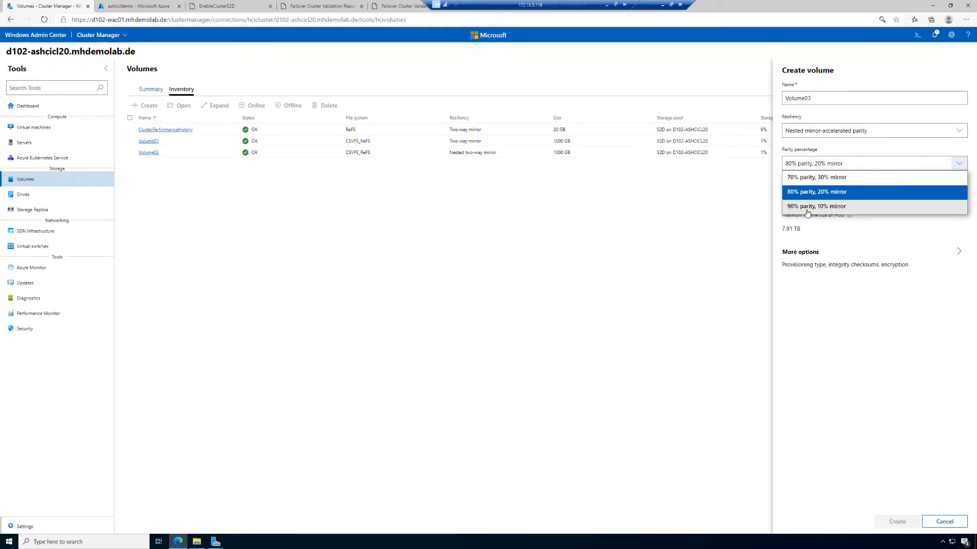
pyautogui.click(805, 179)
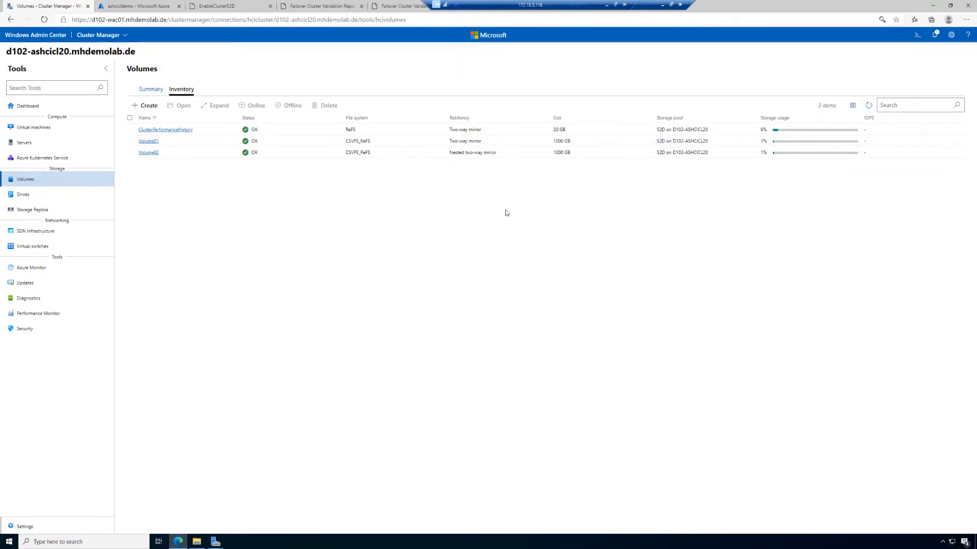
# Start a new volume named Volume03 with nested mirror-accelerated parity resiliency at 70% parity, 30% mirror
pyautogui.click(144, 107)
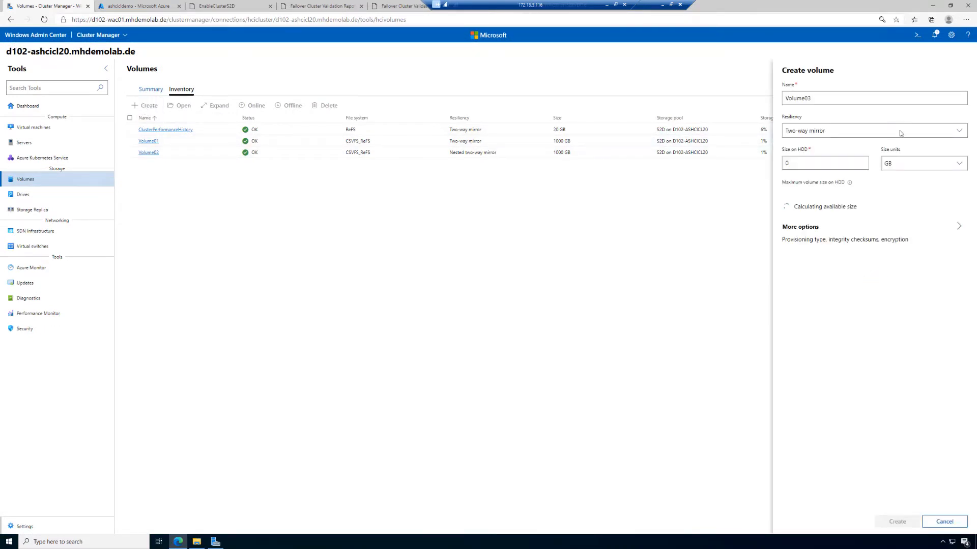
pyautogui.click(899, 133)
pyautogui.click(839, 157)
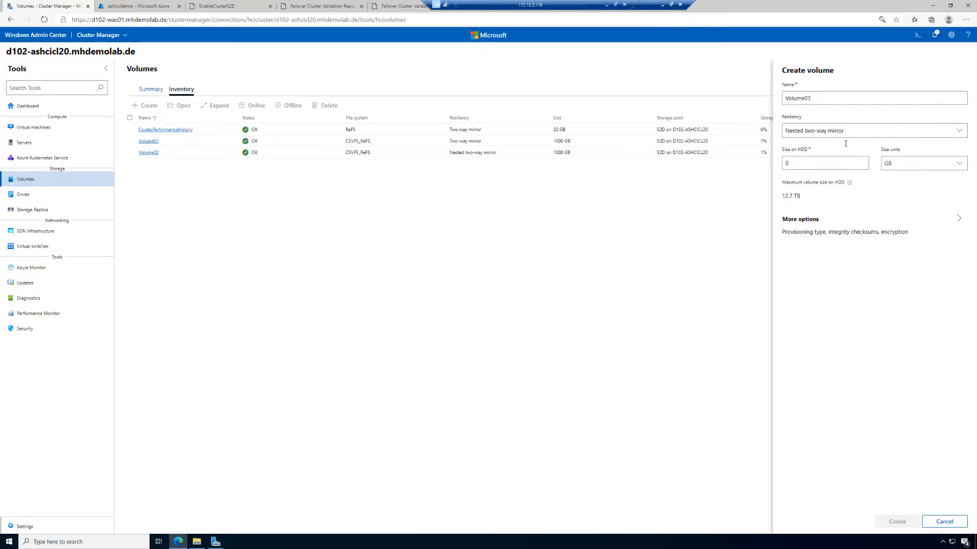
pyautogui.click(883, 134)
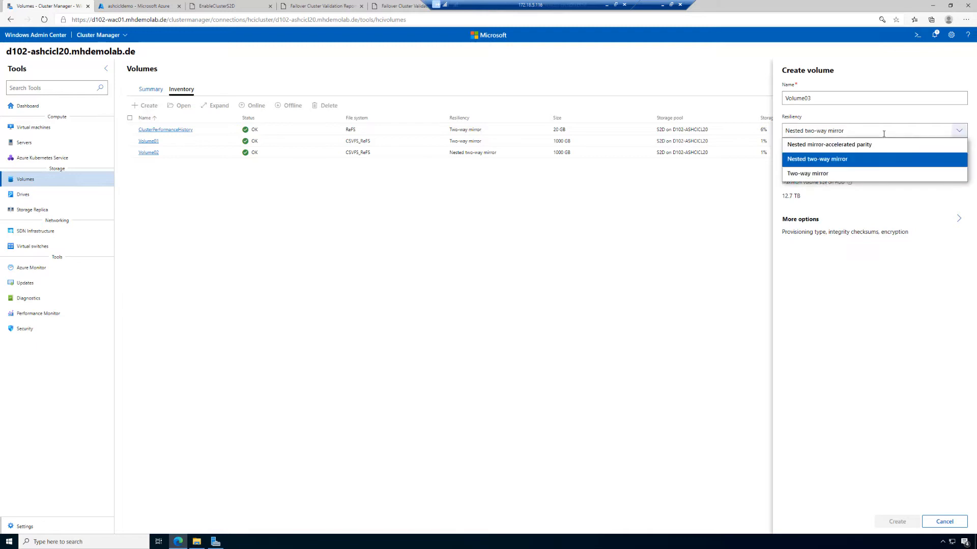
pyautogui.click(877, 147)
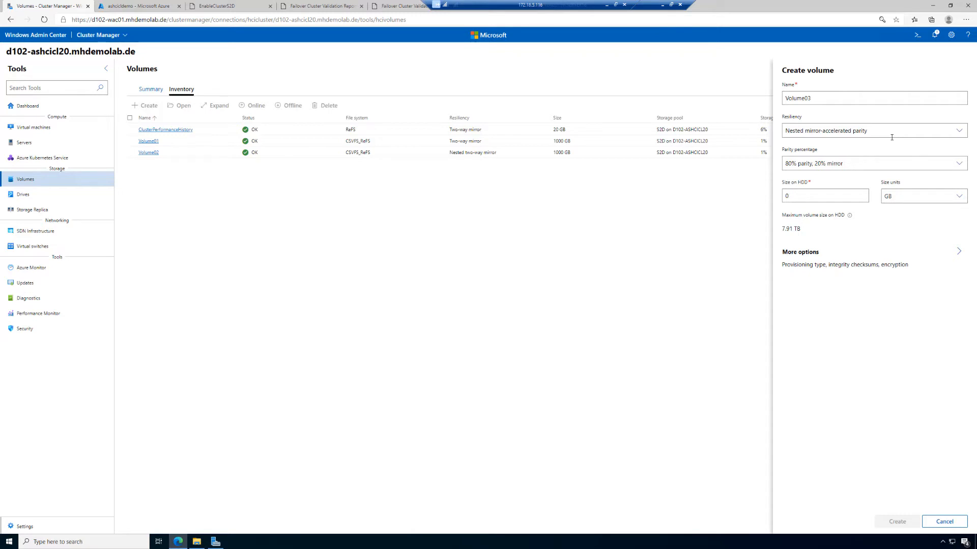
pyautogui.click(919, 167)
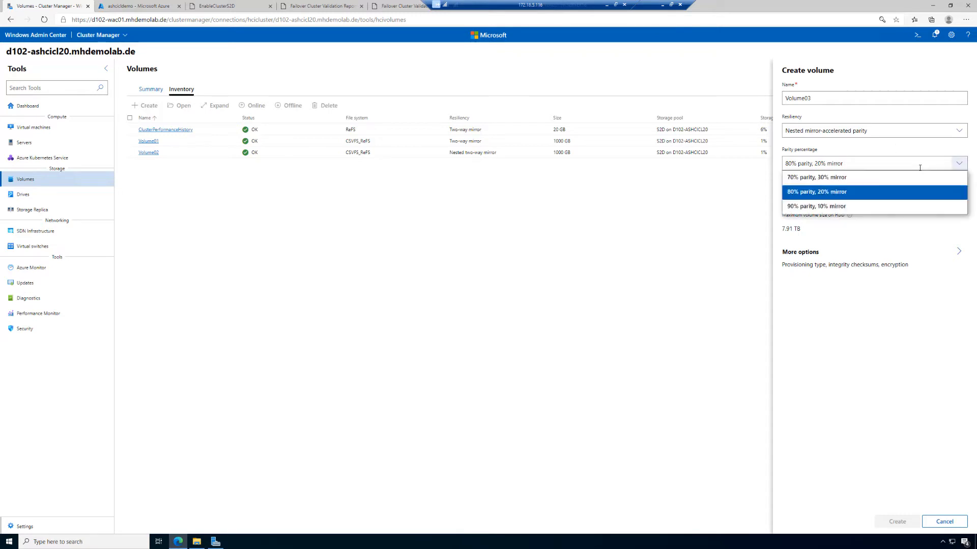
pyautogui.click(884, 178)
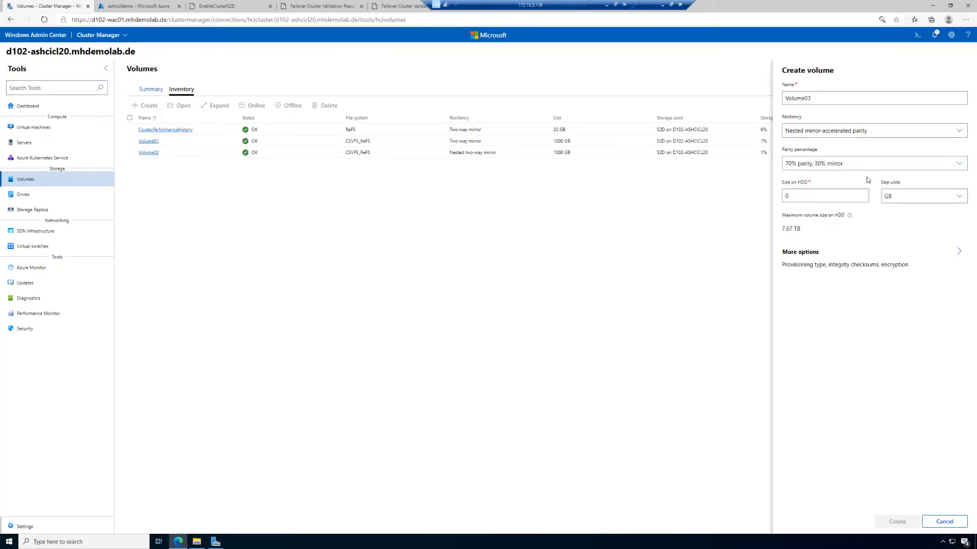
# Keep nested mirror-accelerated parity for Volume03 and set its size on HDD to 1000 GB
pyautogui.click(876, 133)
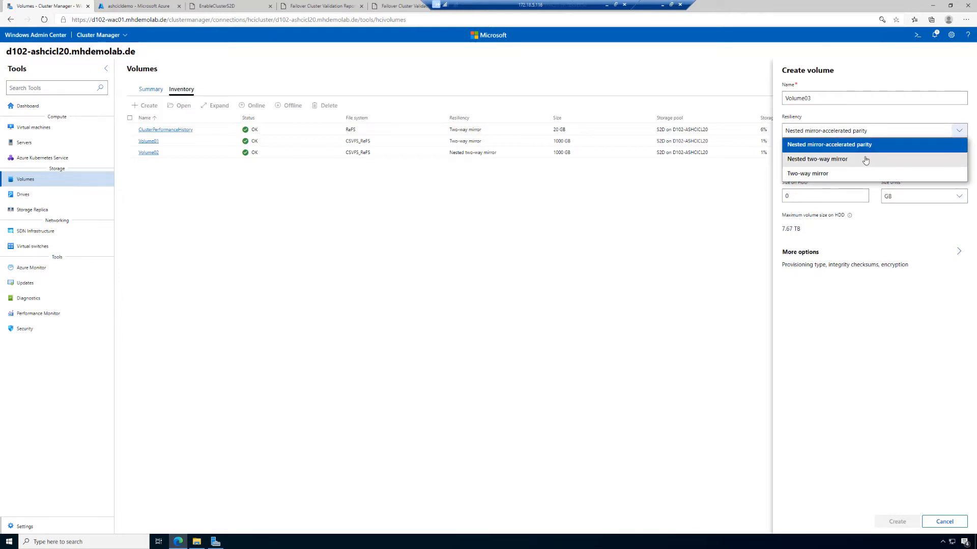
pyautogui.click(871, 147)
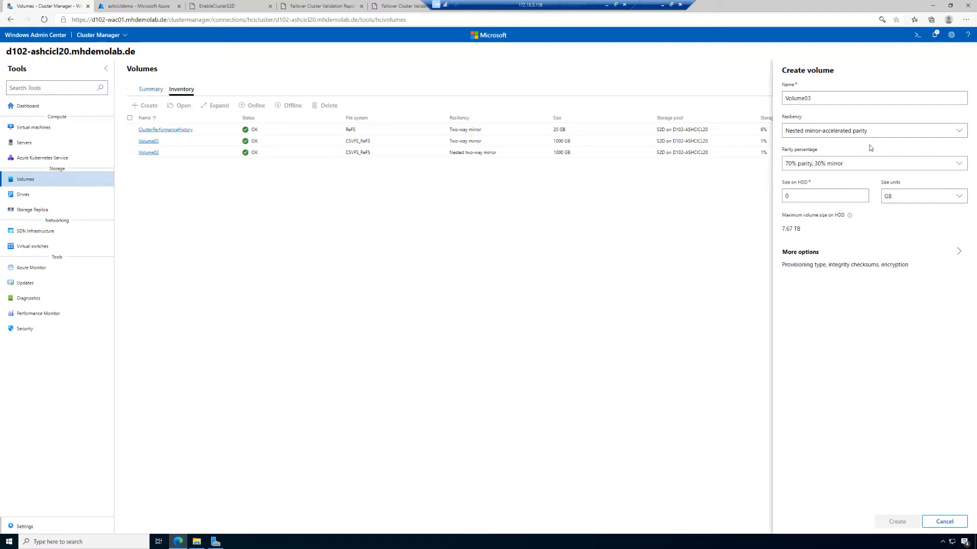
pyautogui.moveTo(821, 201); pyautogui.dragTo(777, 198)
pyautogui.write('1000')
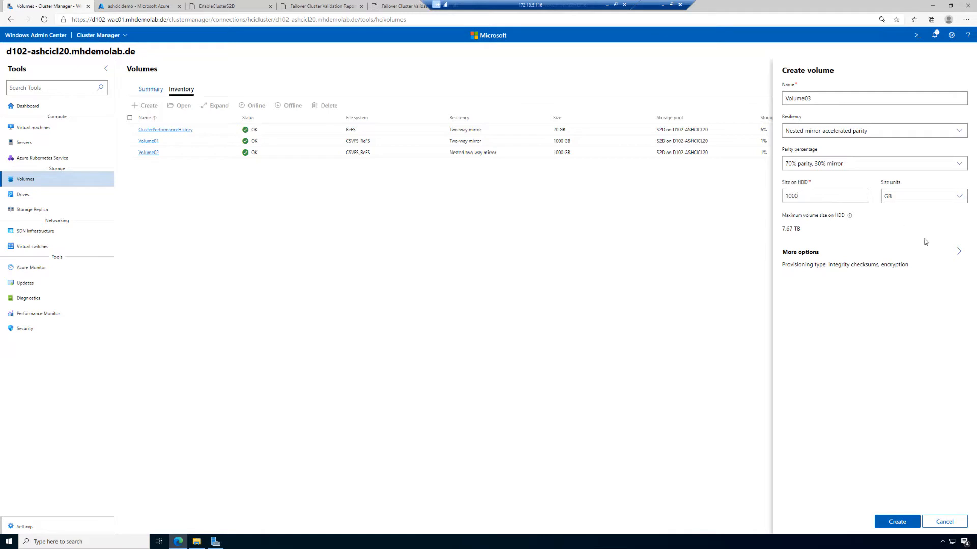
# Create Volume03 with fixed provisioning and no checksums or encryption, and check its creation notification
pyautogui.click(957, 252)
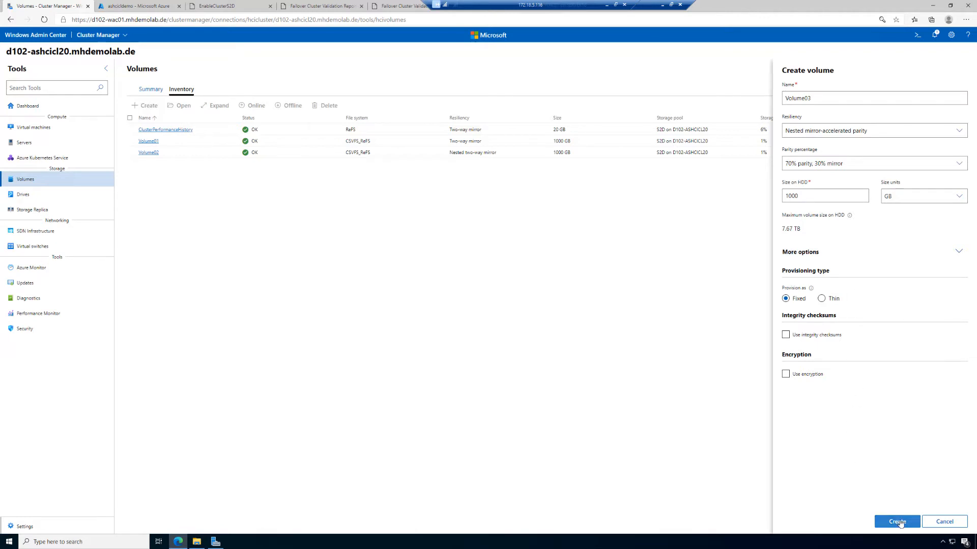
pyautogui.click(896, 523)
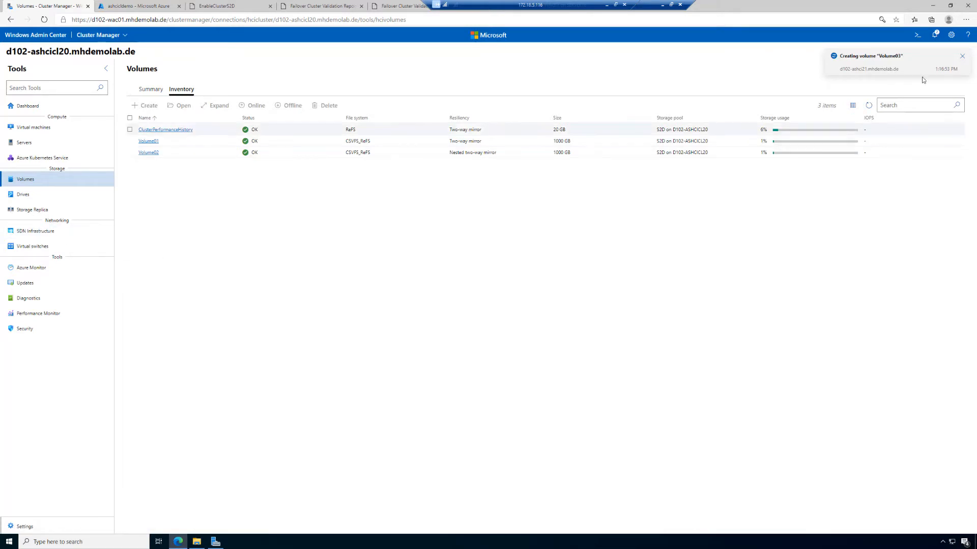
pyautogui.click(936, 35)
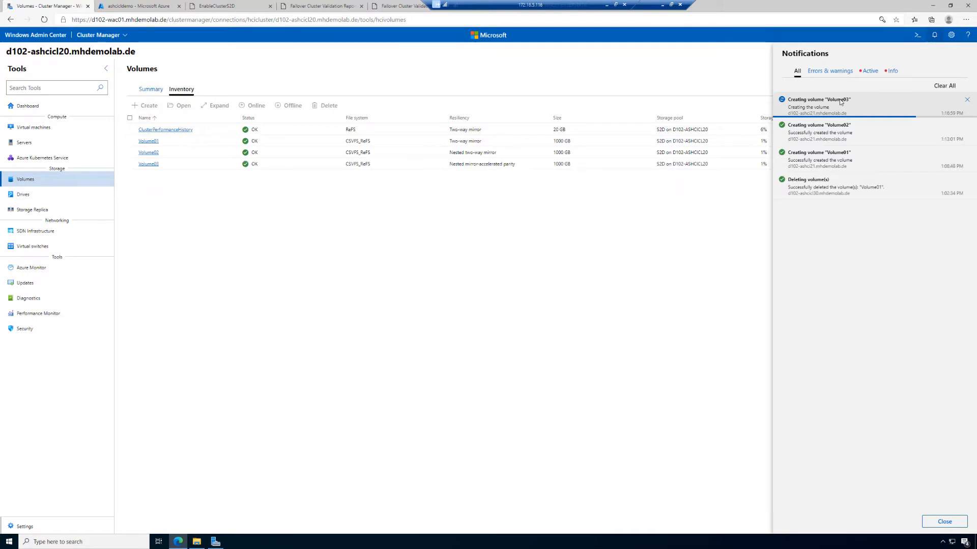
pyautogui.click(304, 295)
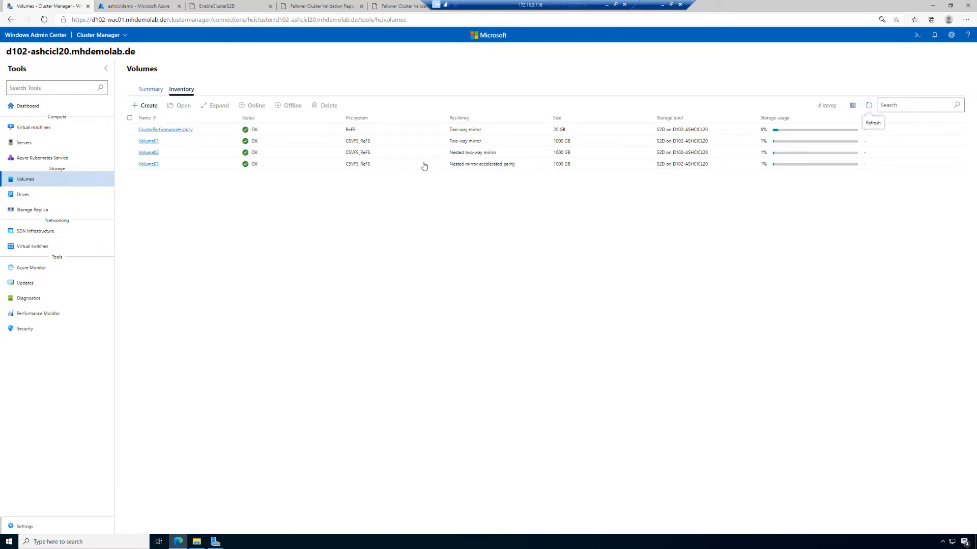
# Examine Volume01's total size, footprint and resiliency in its properties, and return to the volume inventory
pyautogui.click(152, 141)
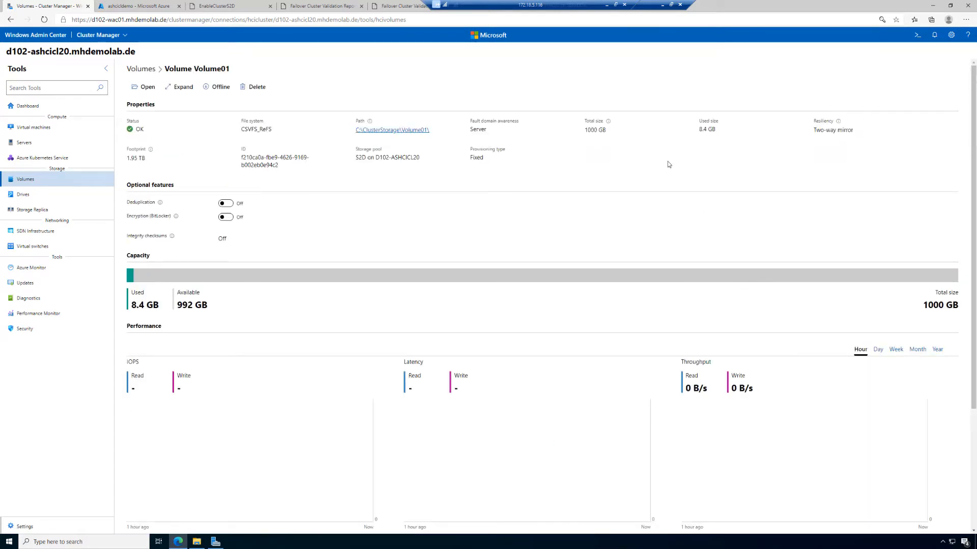
pyautogui.moveTo(587, 131); pyautogui.dragTo(606, 127)
pyautogui.moveTo(131, 159); pyautogui.dragTo(146, 159)
pyautogui.moveTo(813, 119); pyautogui.dragTo(863, 131)
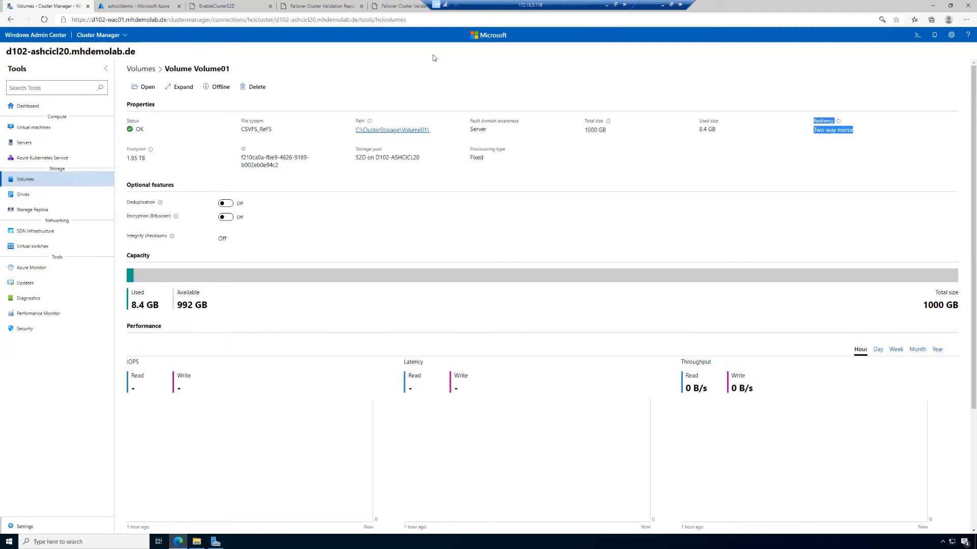
pyautogui.click(137, 70)
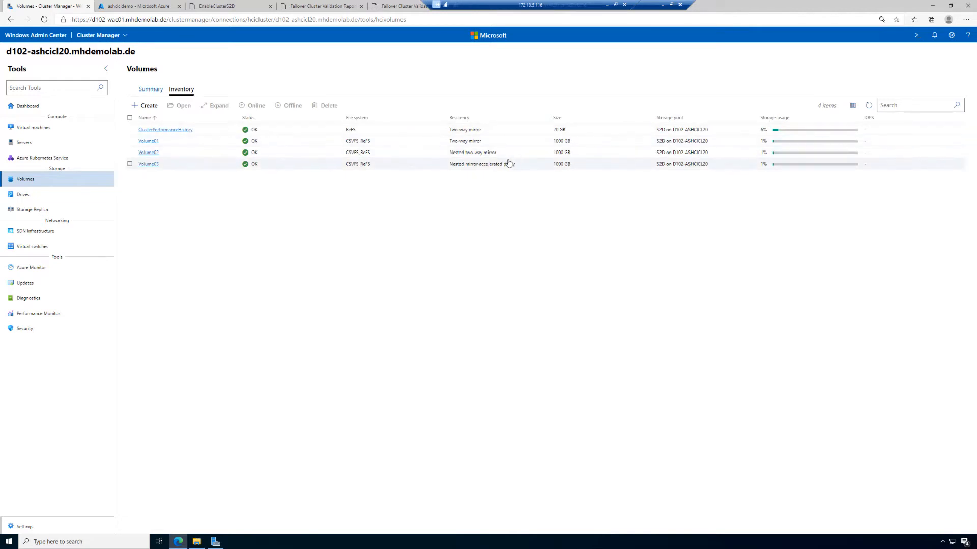
# Examine Volume02's total size, footprint and resiliency in its properties, and return to the volume inventory
pyautogui.click(148, 153)
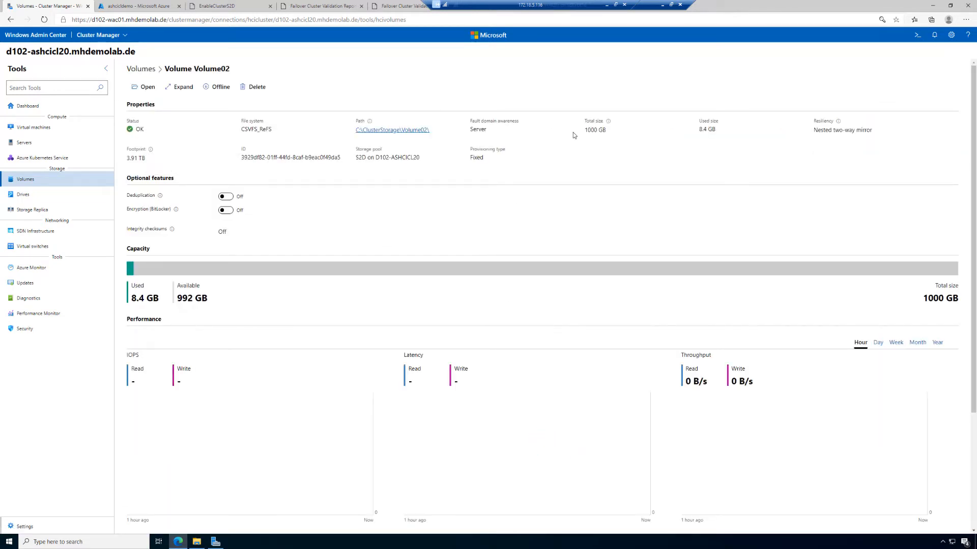
pyautogui.moveTo(581, 133); pyautogui.dragTo(613, 133)
pyautogui.moveTo(125, 160); pyautogui.dragTo(153, 161)
pyautogui.moveTo(805, 134); pyautogui.dragTo(884, 133)
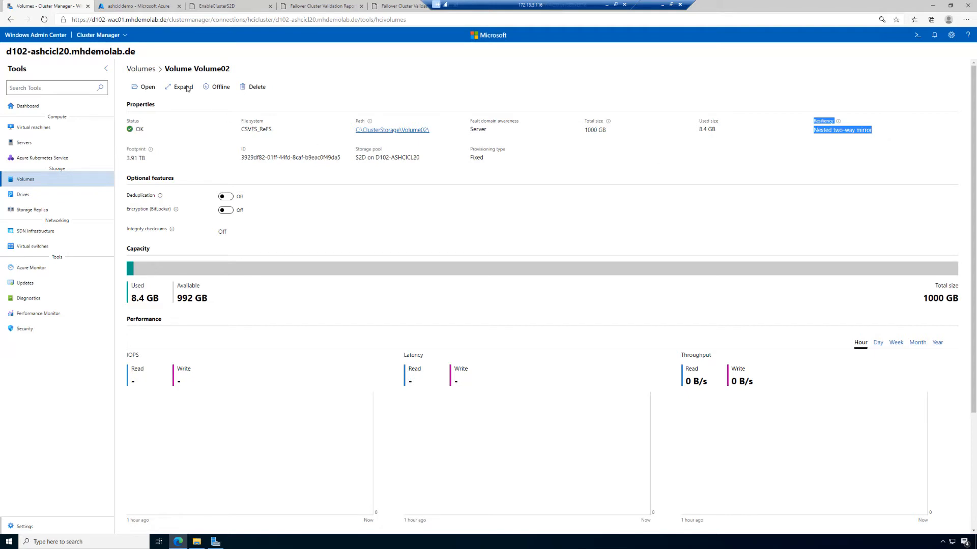
pyautogui.click(148, 70)
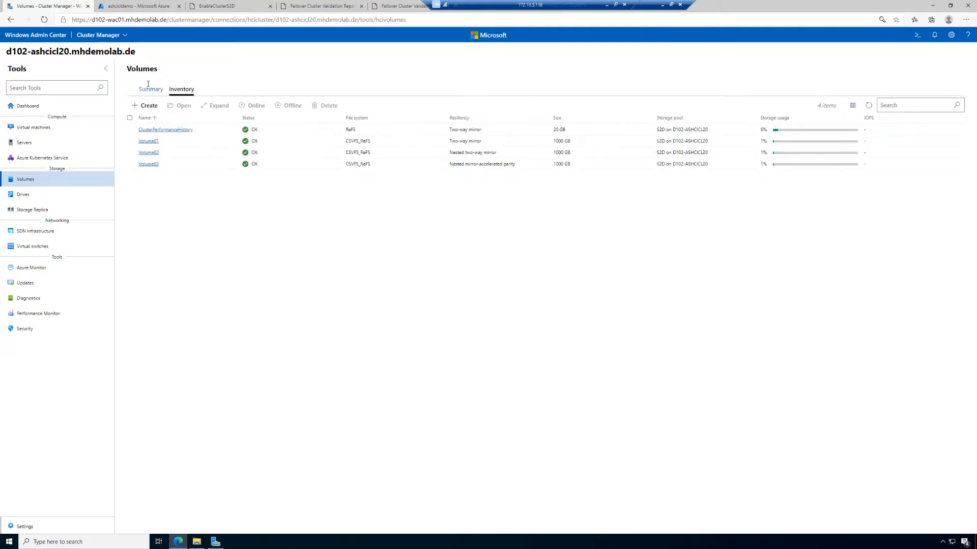
# Open Volume03's properties and examine its total size and footprint
pyautogui.click(148, 165)
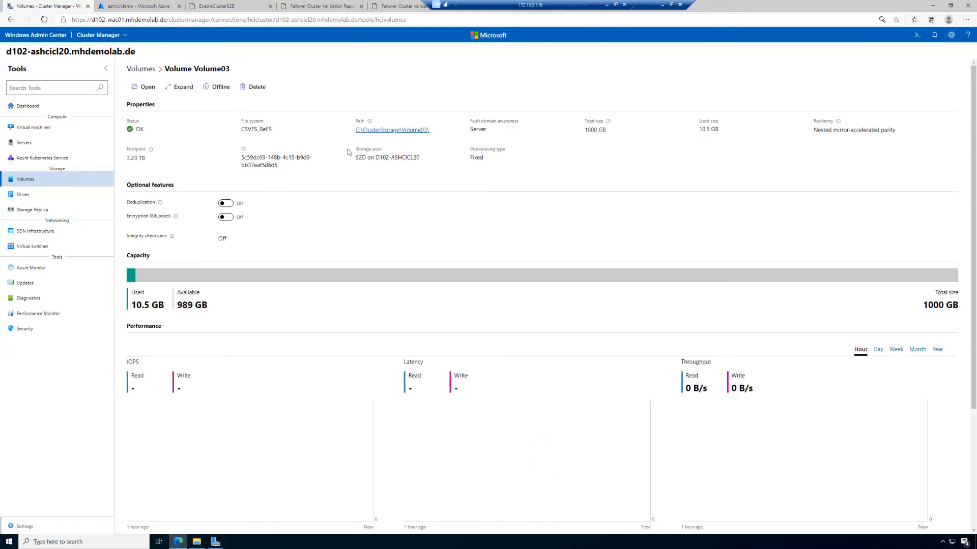
pyautogui.moveTo(583, 131); pyautogui.dragTo(615, 135)
pyautogui.moveTo(127, 161); pyautogui.dragTo(151, 161)
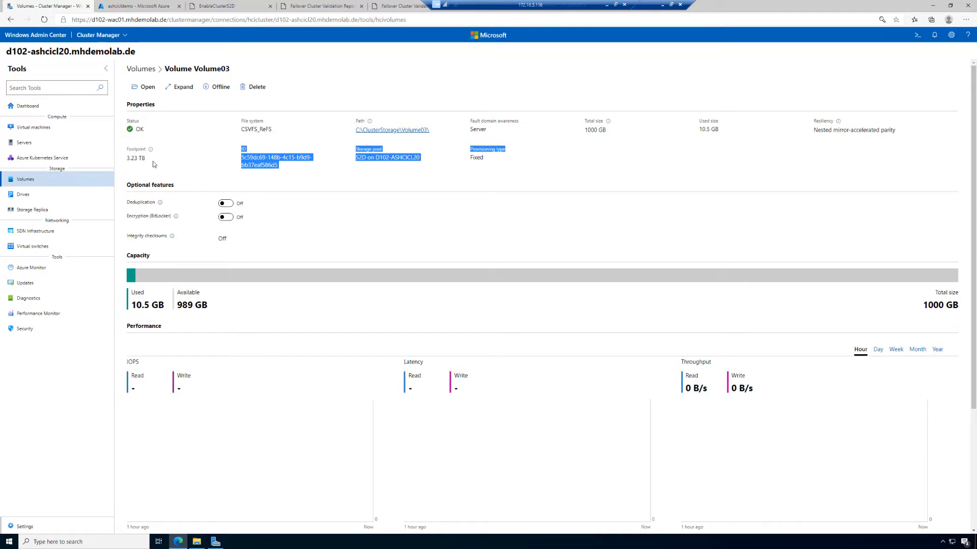
pyautogui.click(137, 158)
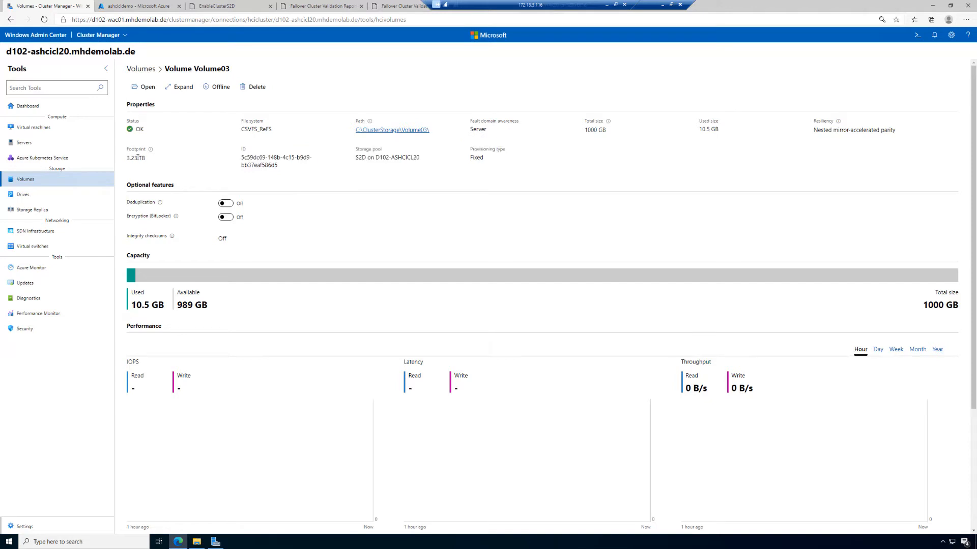
pyautogui.moveTo(145, 158); pyautogui.dragTo(127, 158)
# Review Volume03's integrity checksum, encryption and deduplication options, and dismiss the BitLocker prompt without starting encryption
pyautogui.moveTo(139, 244); pyautogui.dragTo(233, 245)
pyautogui.moveTo(131, 217); pyautogui.dragTo(177, 221)
pyautogui.moveTo(127, 202); pyautogui.dragTo(160, 205)
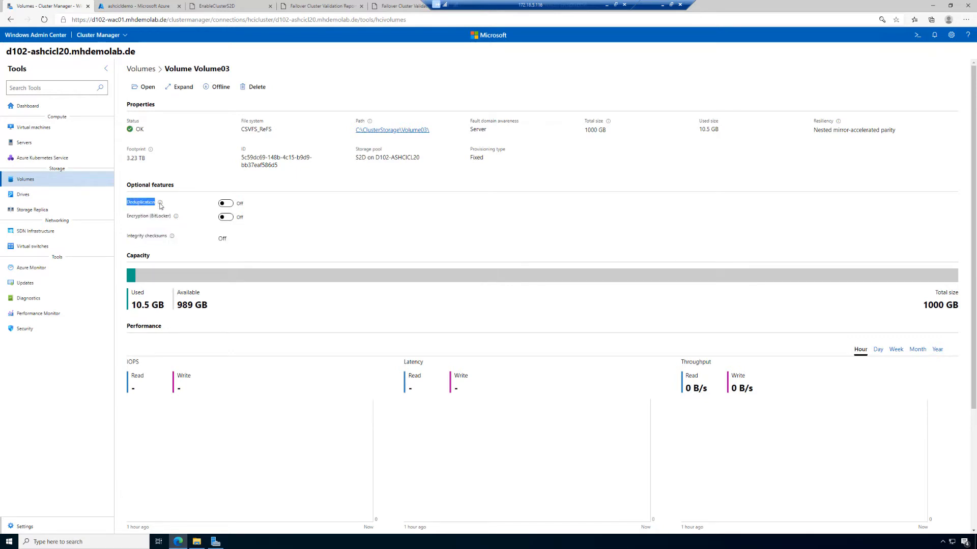
pyautogui.click(353, 219)
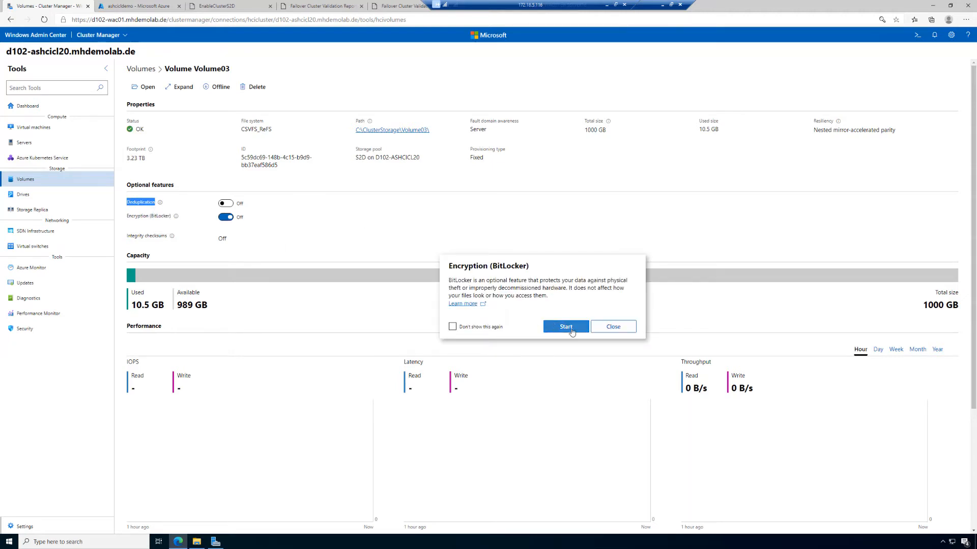
pyautogui.click(610, 329)
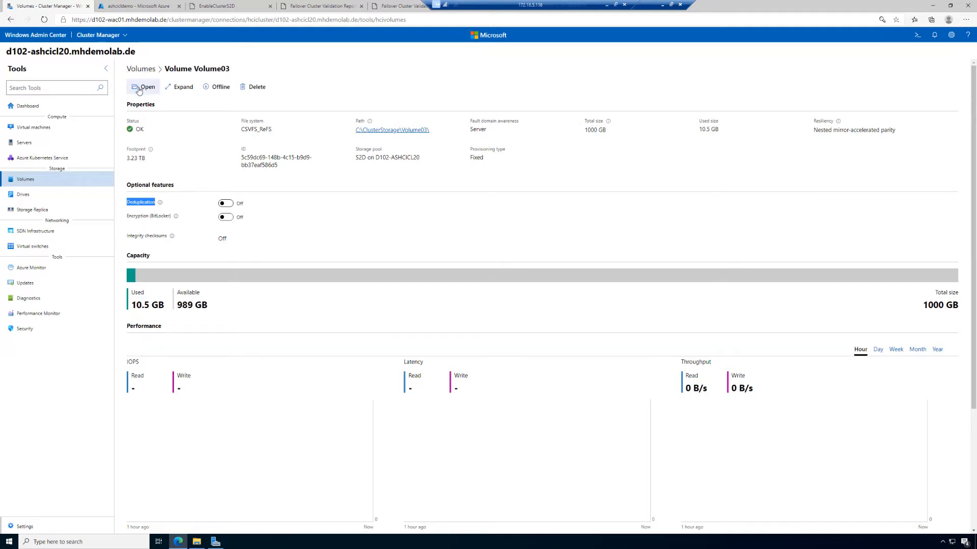
# Open Volume03 in the server's file browser and go to the ClusterStorage folder on drive C
pyautogui.click(139, 88)
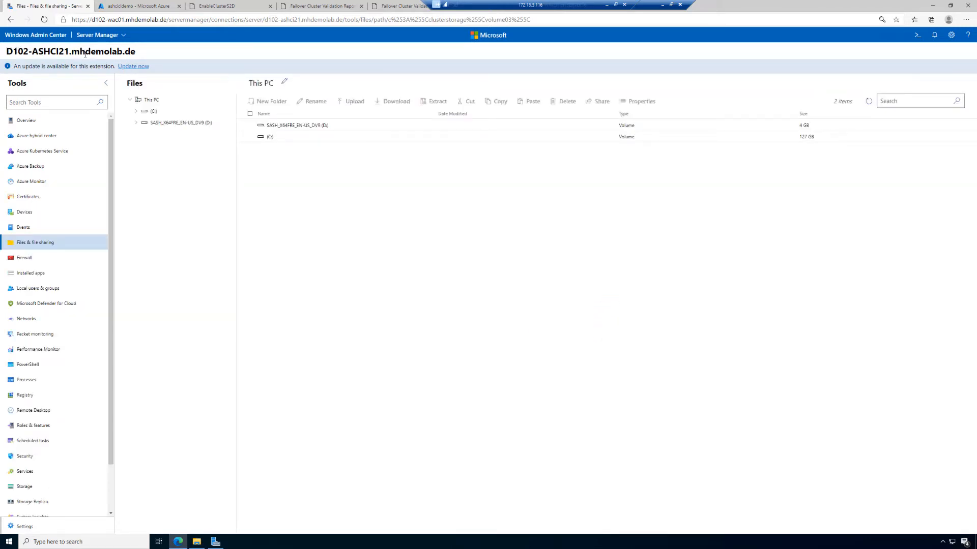
pyautogui.click(137, 112)
pyautogui.click(142, 135)
pyautogui.click(165, 135)
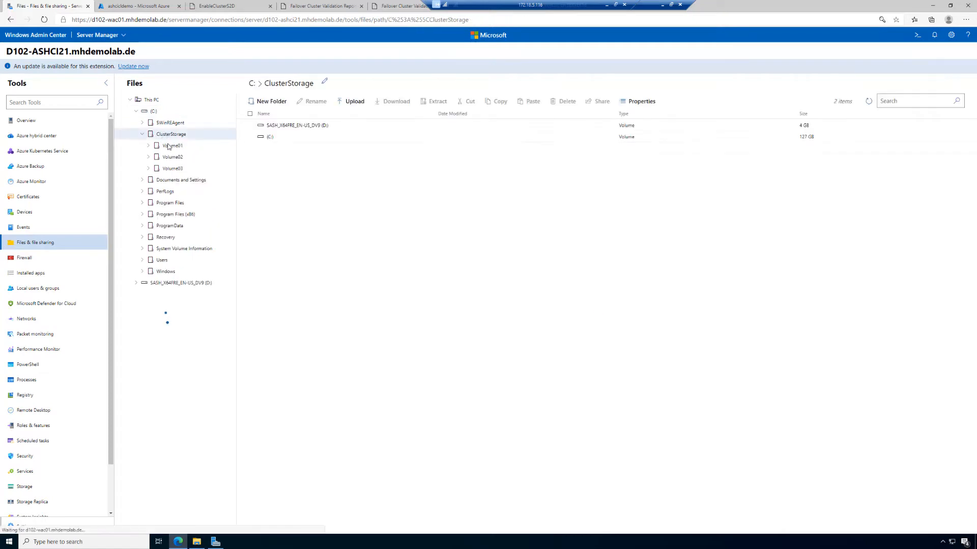
# Examine the contents of Volume01, Volume02 and Volume03 under ClusterStorage
pyautogui.click(171, 146)
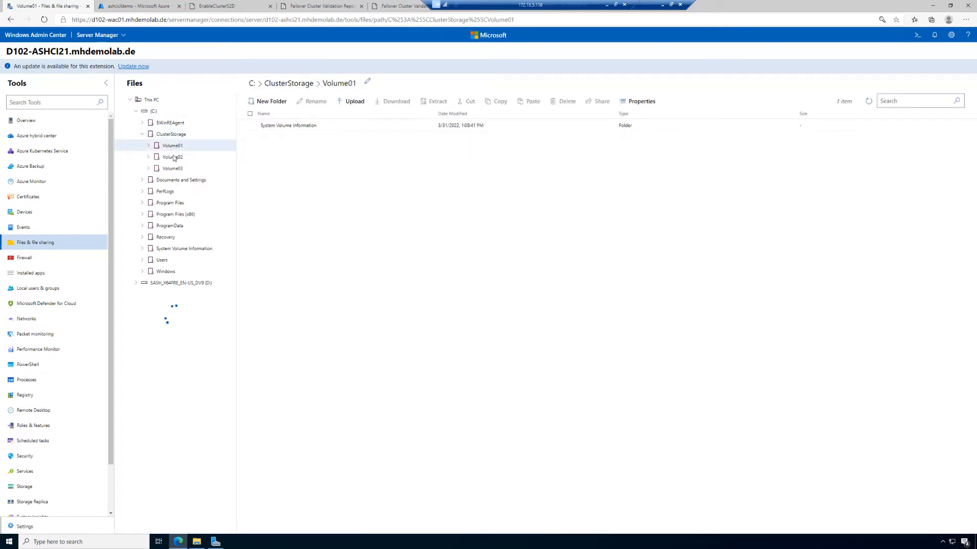
pyautogui.click(172, 158)
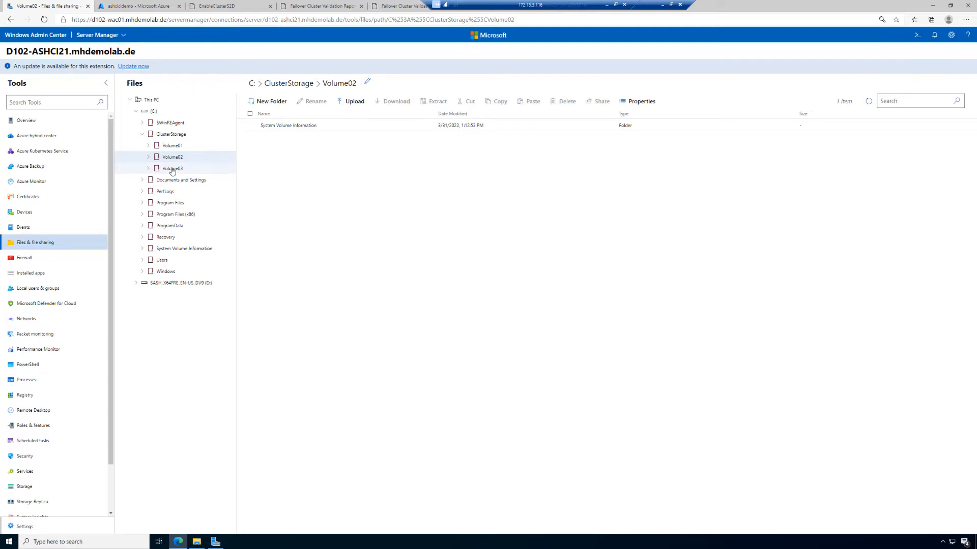
pyautogui.click(148, 145)
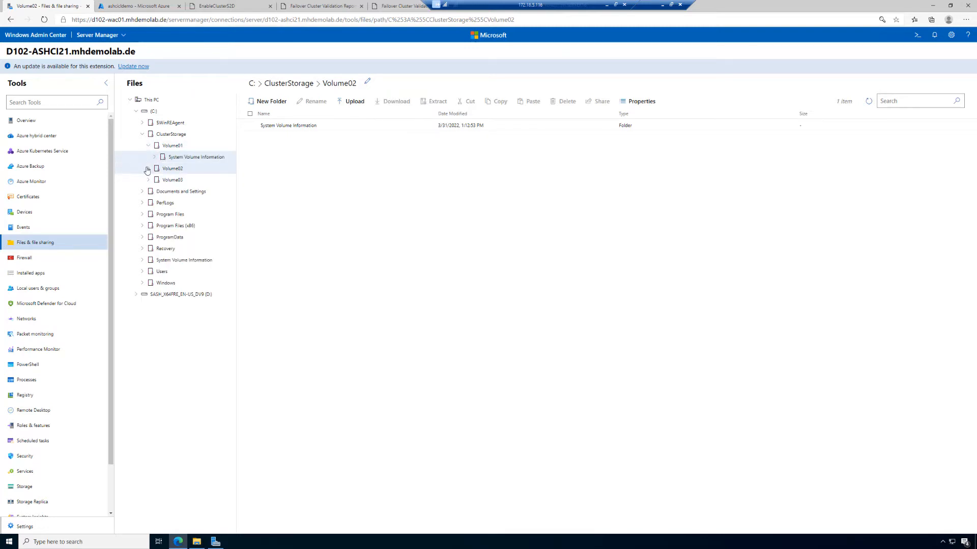
pyautogui.click(147, 168)
pyautogui.click(148, 192)
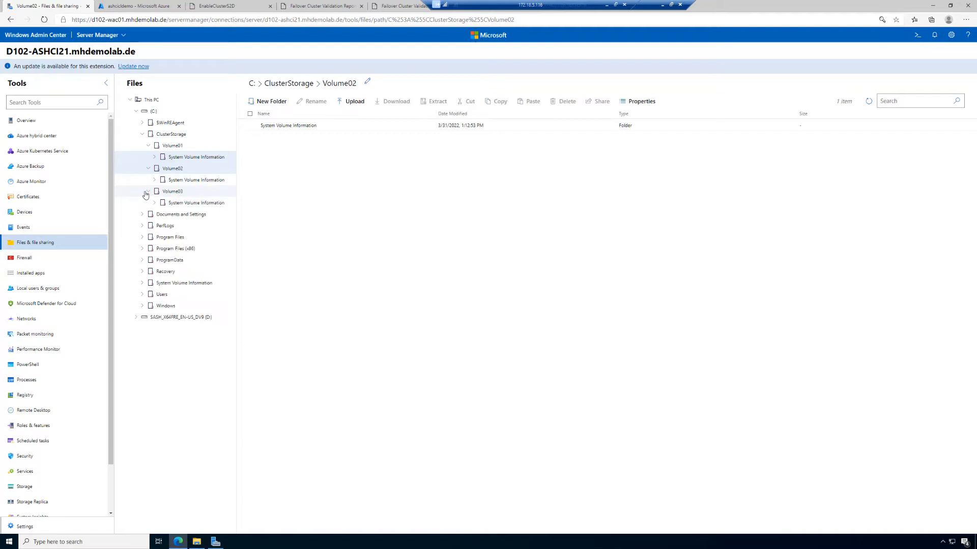
# Return to the d102-ashcicl20 cluster and examine its drive capacity summary and drive inventory
pyautogui.click(33, 35)
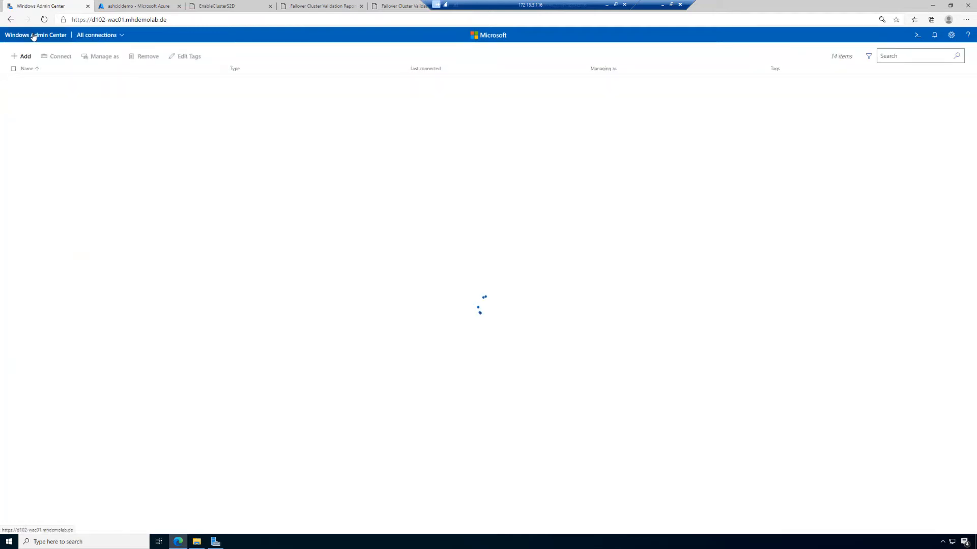
pyautogui.click(60, 184)
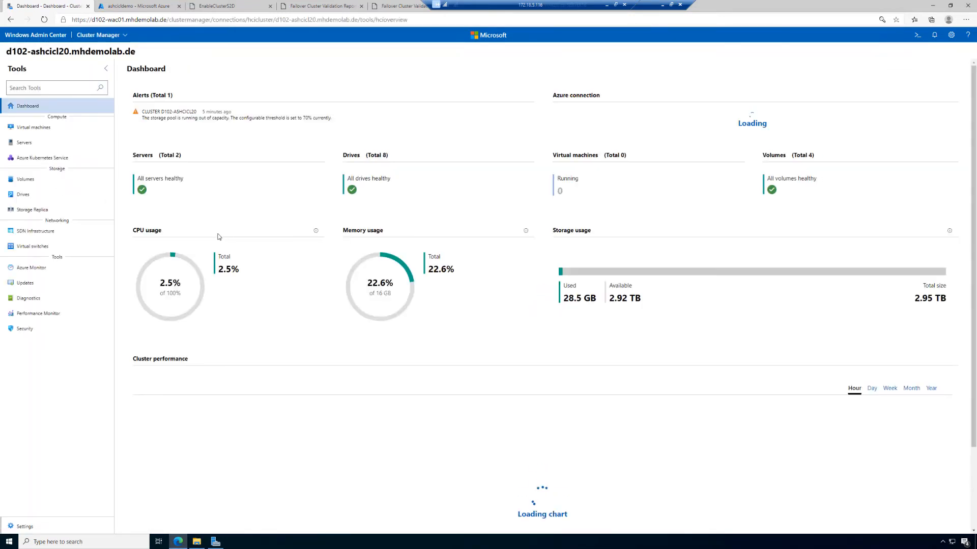
pyautogui.click(19, 198)
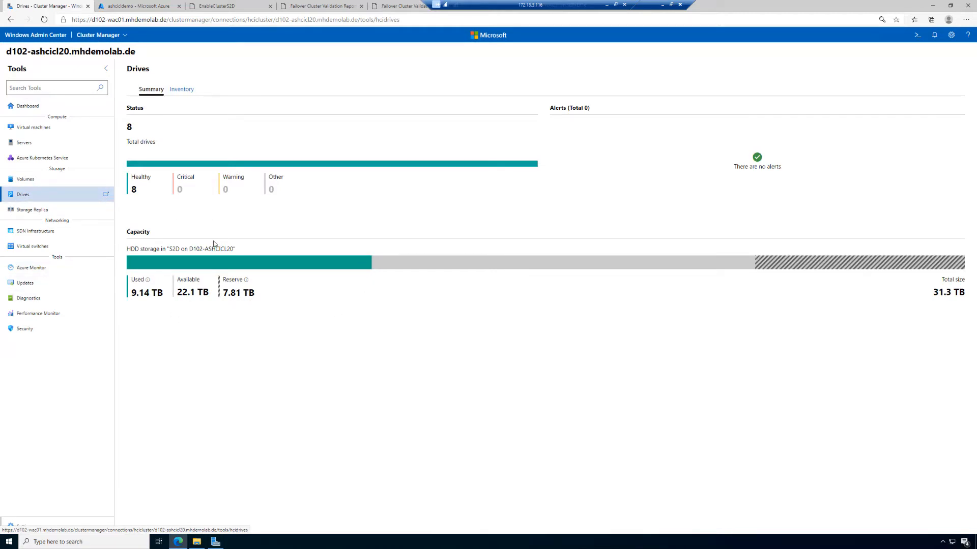
pyautogui.click(182, 89)
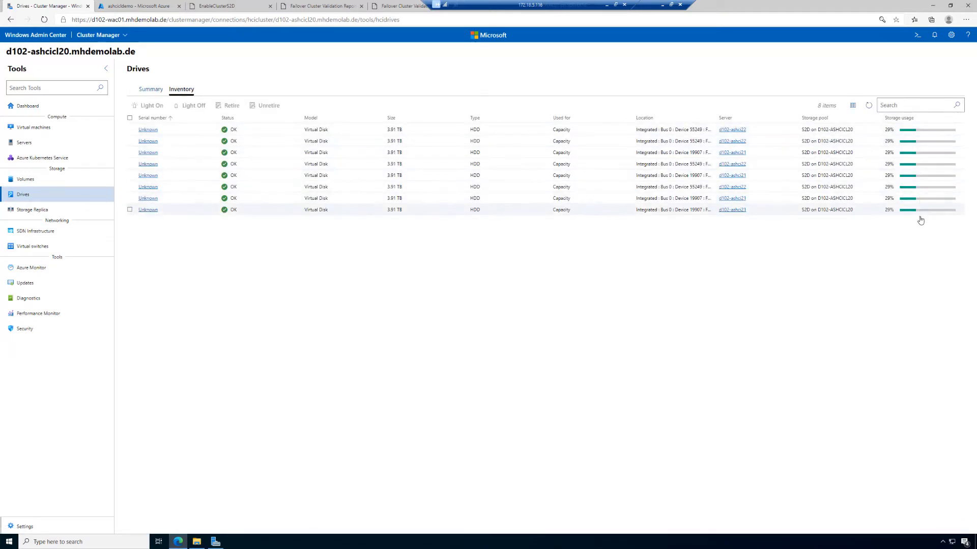
# Expand Volume01 to 2000 GB from its volume details
pyautogui.click(148, 90)
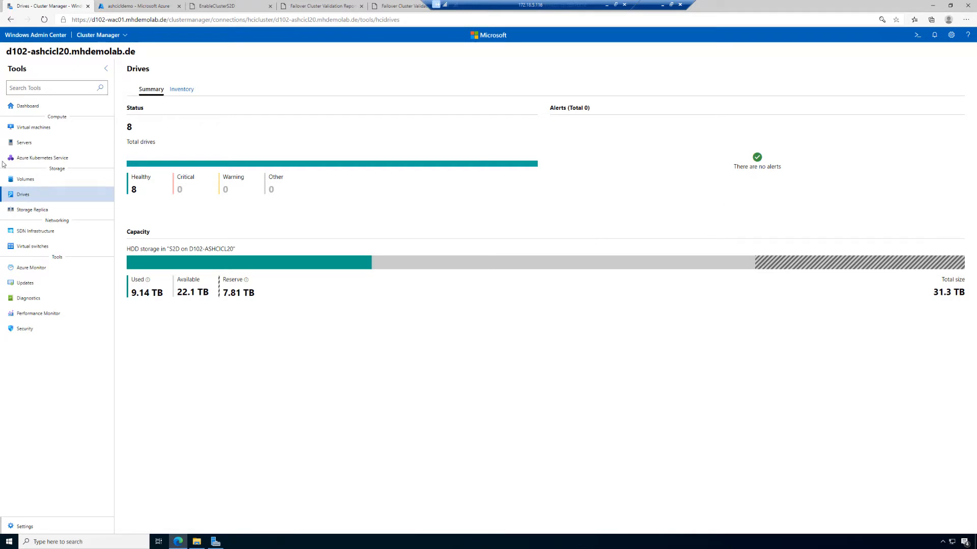
pyautogui.click(23, 179)
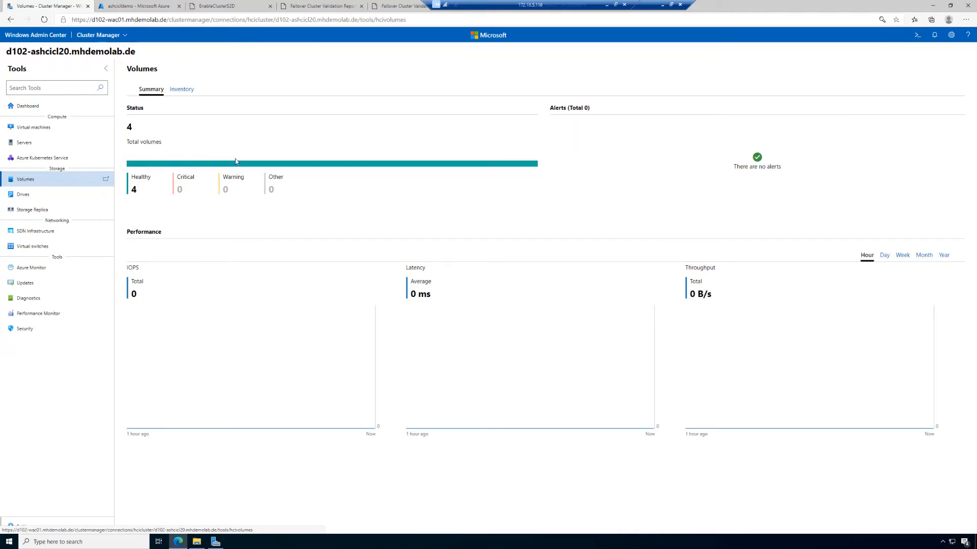
pyautogui.click(179, 93)
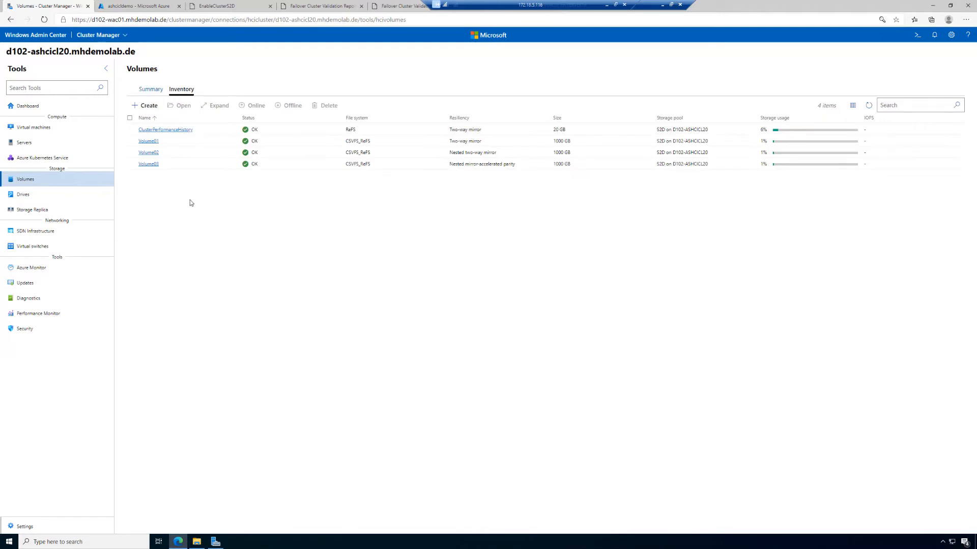
pyautogui.click(149, 143)
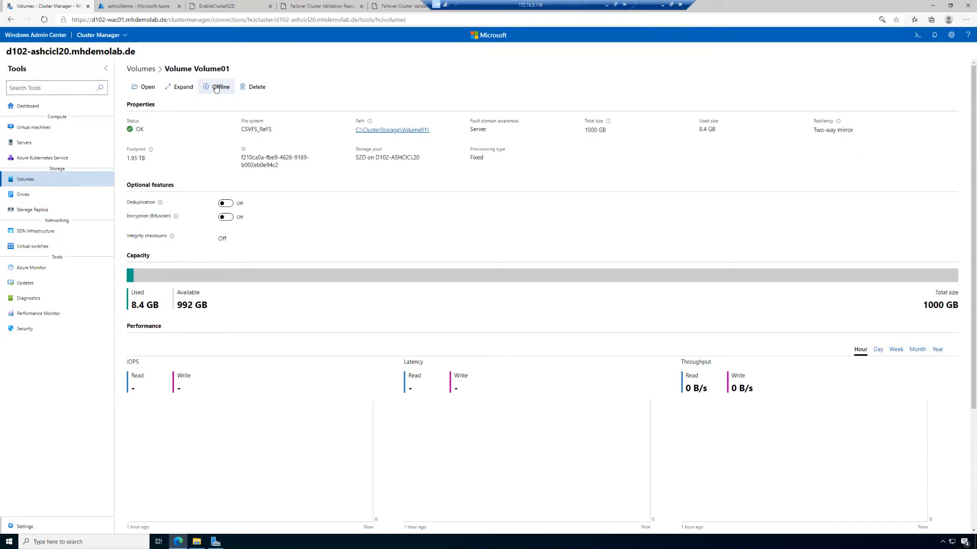
pyautogui.click(181, 88)
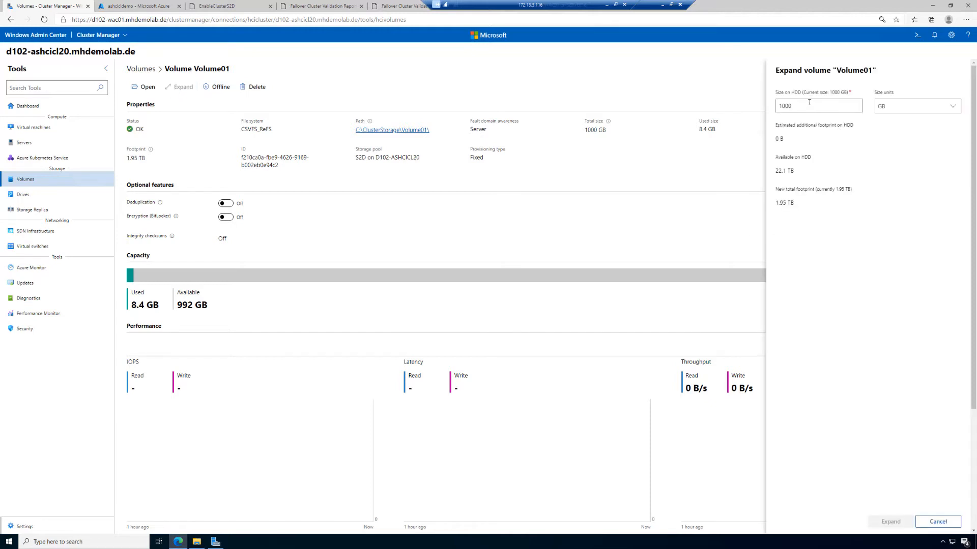
pyautogui.hotkey('ctrl', 'a')
pyautogui.write('200')
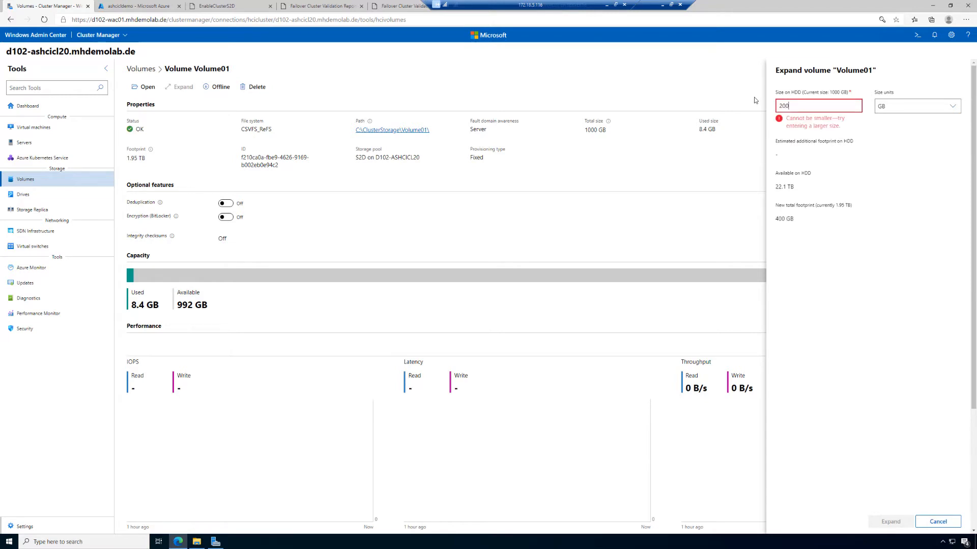
pyautogui.write('0')
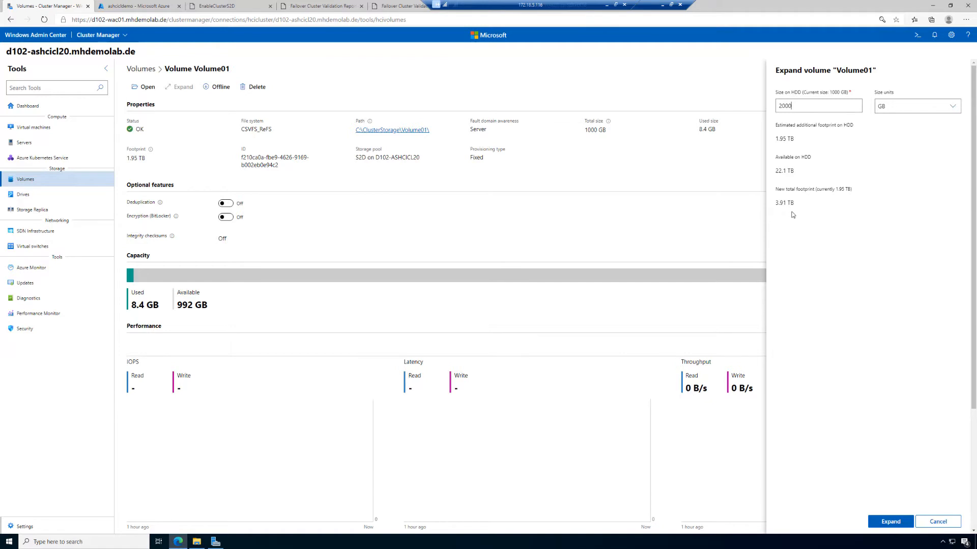
pyautogui.click(902, 526)
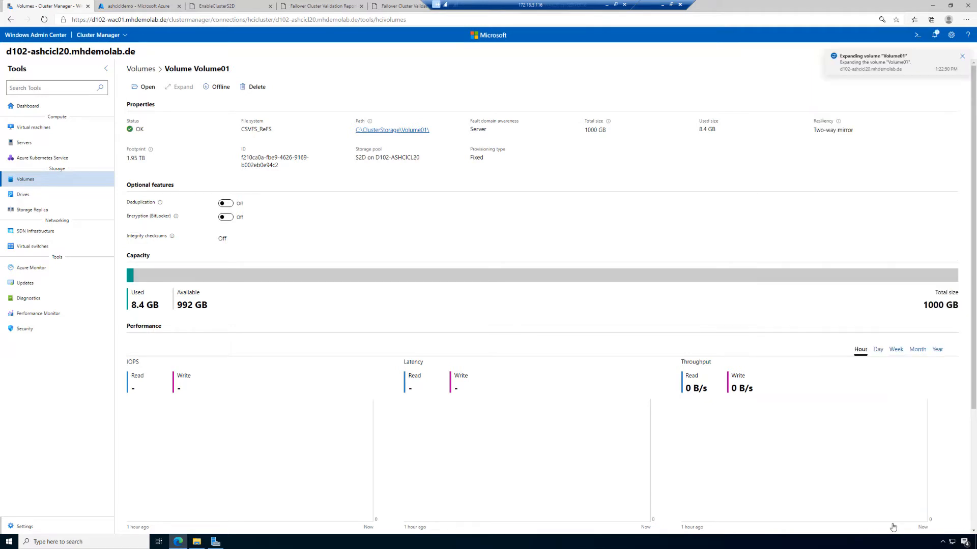
# Check the expansion notification and examine Volume01's total size and footprint
pyautogui.click(936, 39)
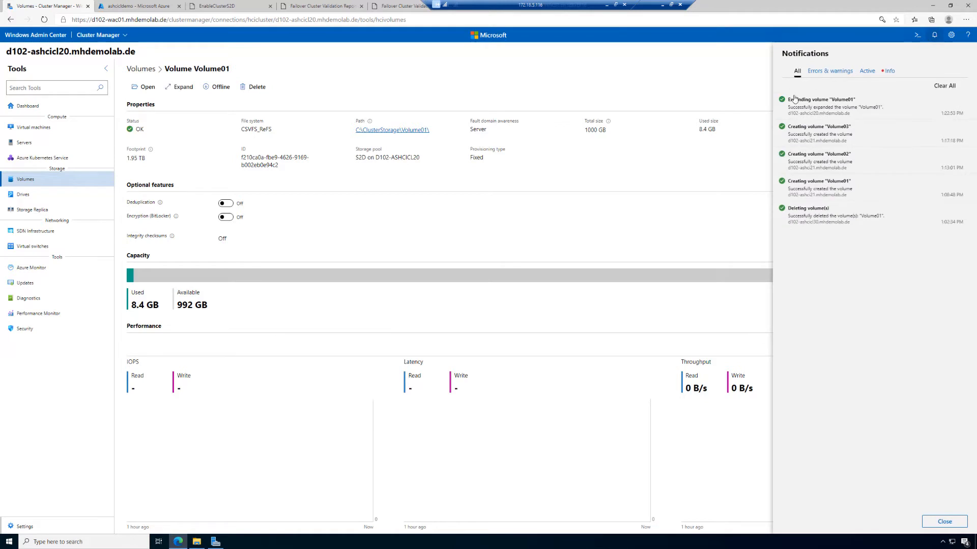
pyautogui.click(591, 75)
pyautogui.moveTo(584, 133); pyautogui.dragTo(604, 137)
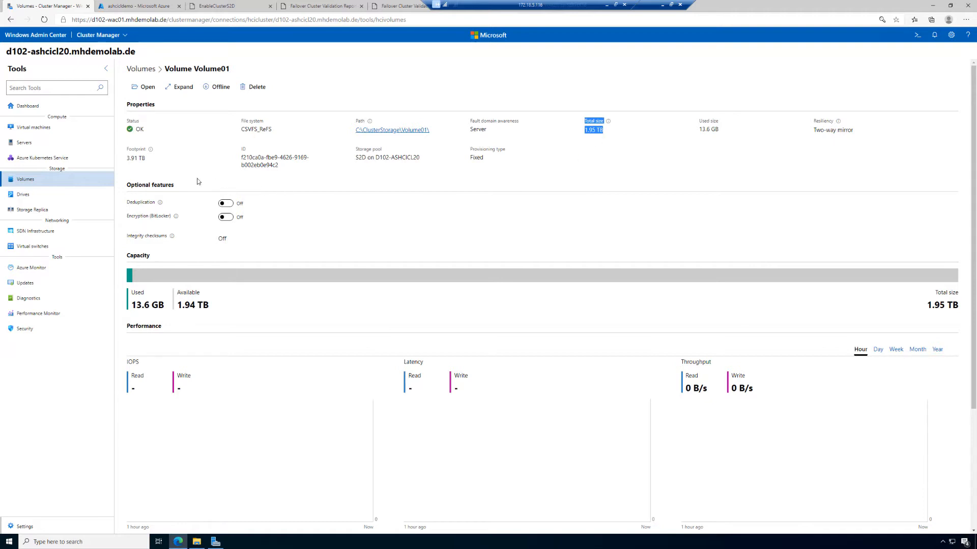
pyautogui.moveTo(130, 159); pyautogui.dragTo(147, 160)
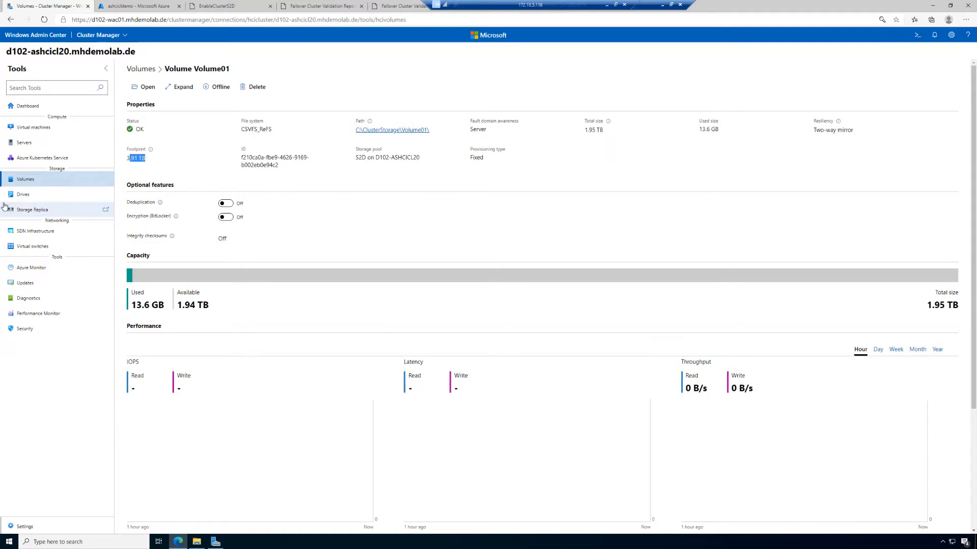
# Examine the cluster's used drive capacity, reload the page and compare the drive inventory's storage usage
pyautogui.click(24, 196)
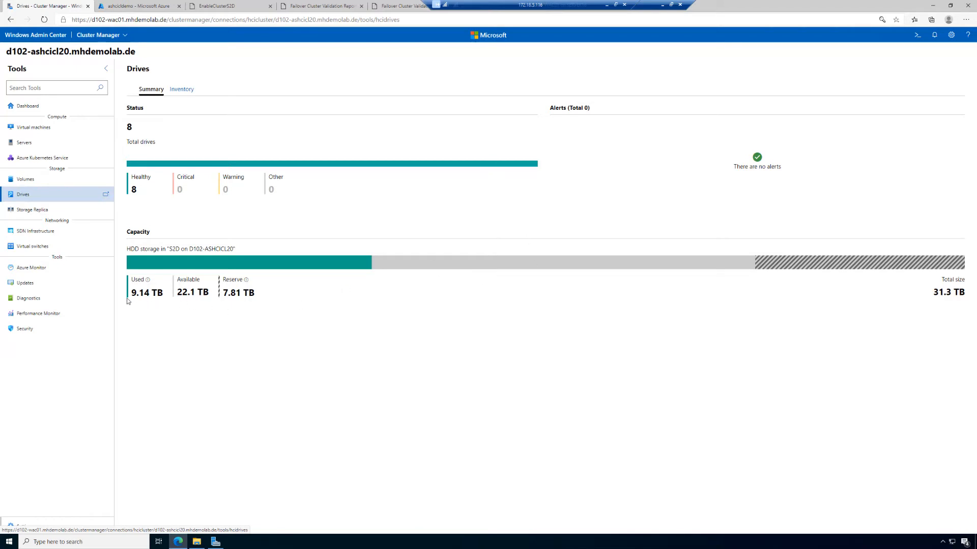
pyautogui.moveTo(131, 295); pyautogui.dragTo(167, 293)
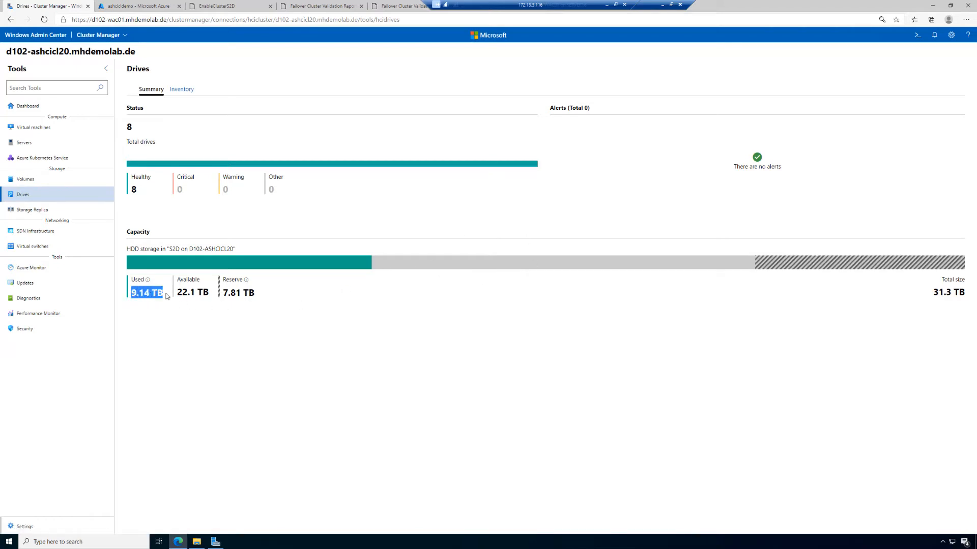
pyautogui.click(44, 20)
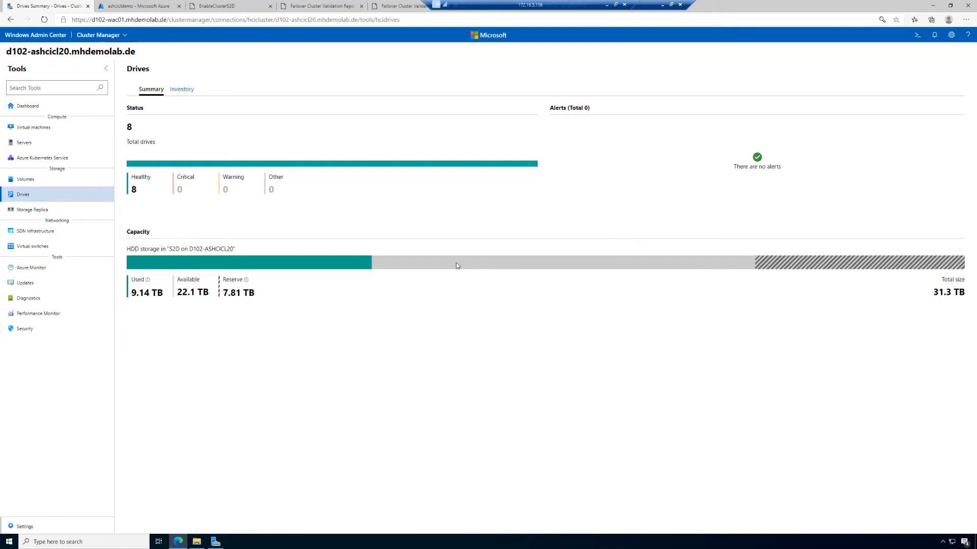
pyautogui.click(184, 91)
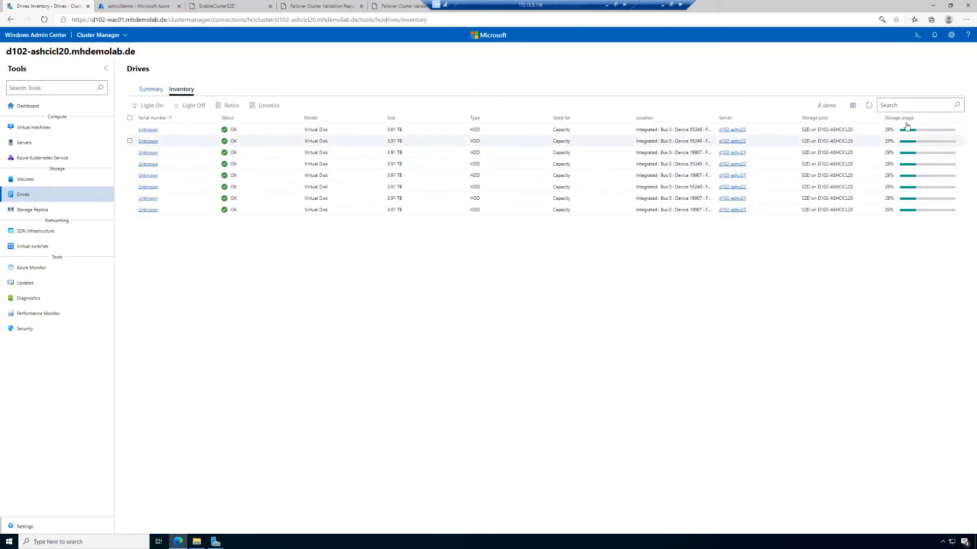
pyautogui.click(151, 91)
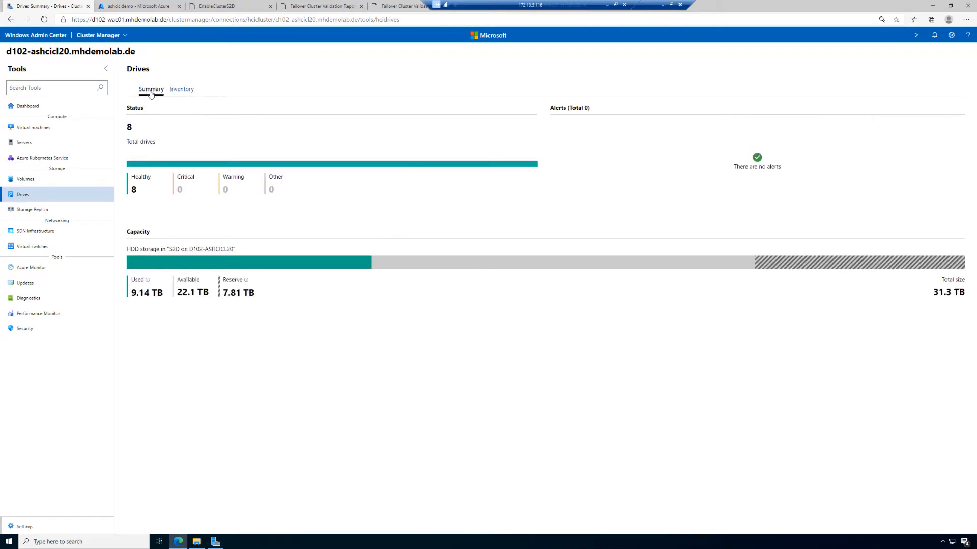
# Expand Volume02 to 2000 GB from its volume details
pyautogui.click(29, 184)
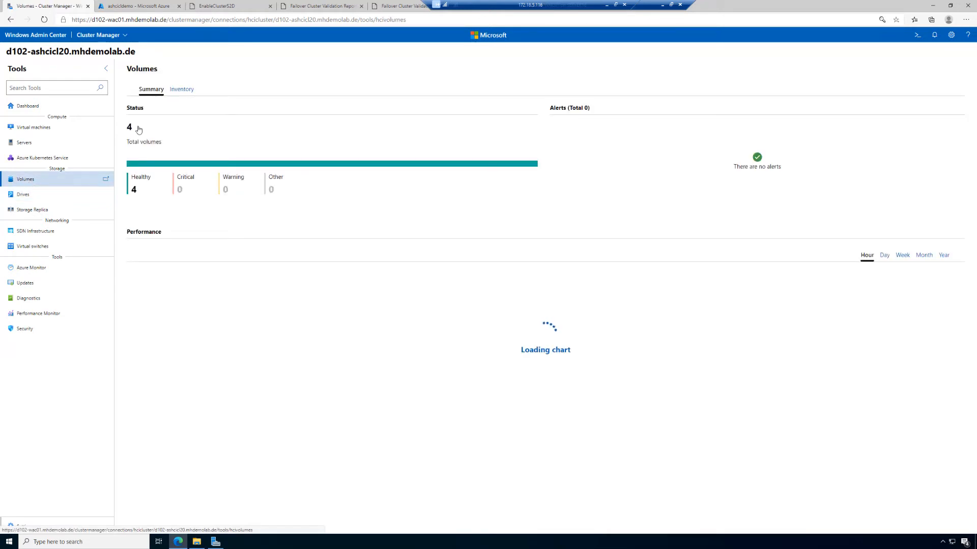
pyautogui.click(183, 90)
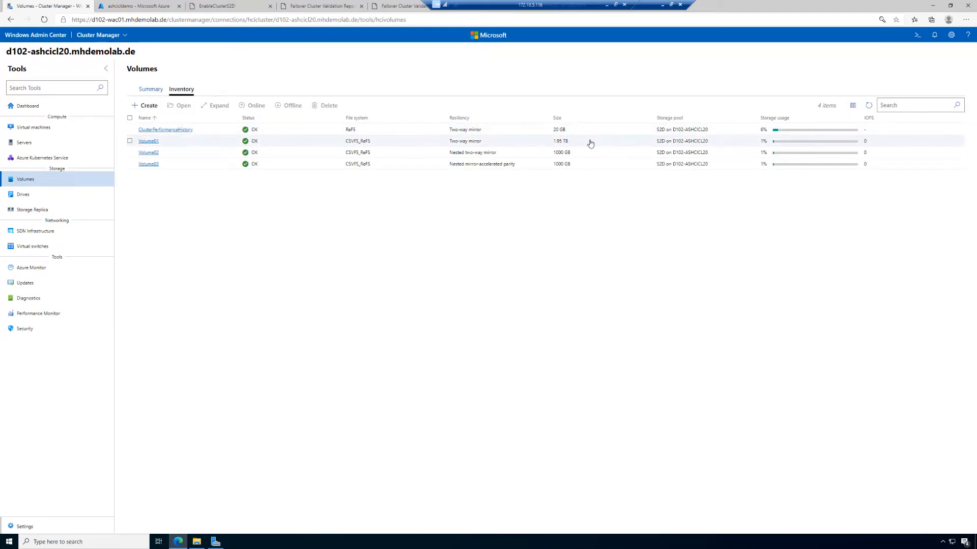
pyautogui.click(149, 153)
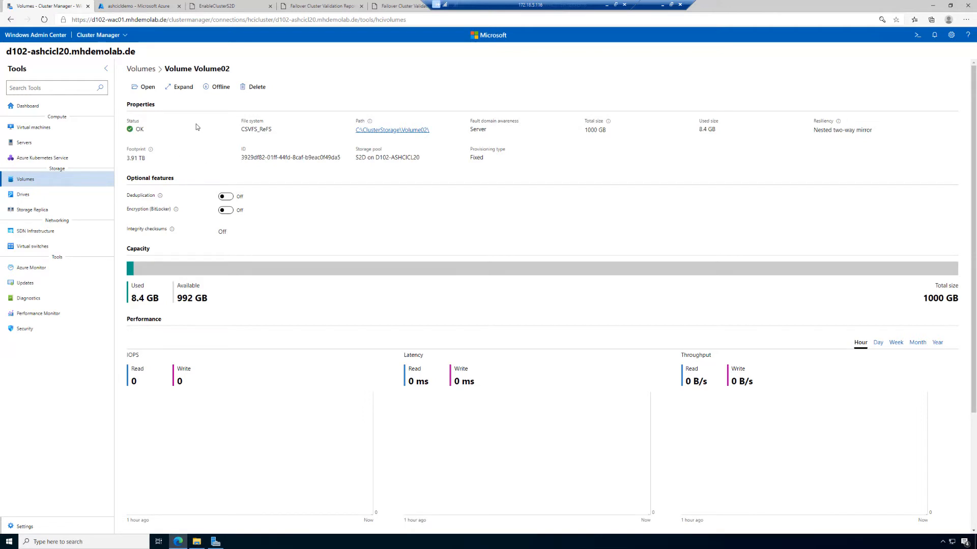
pyautogui.click(183, 88)
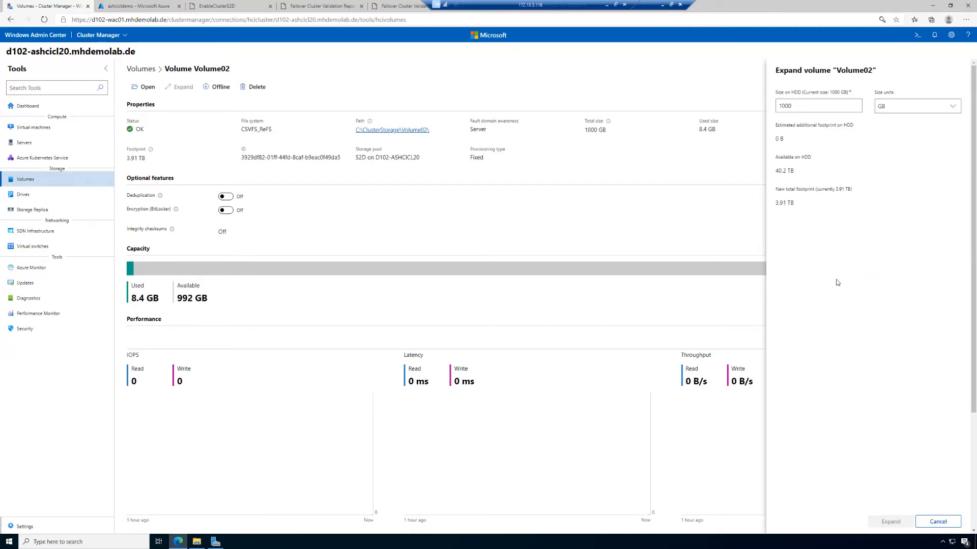
pyautogui.doubleClick(791, 105)
pyautogui.write('2000')
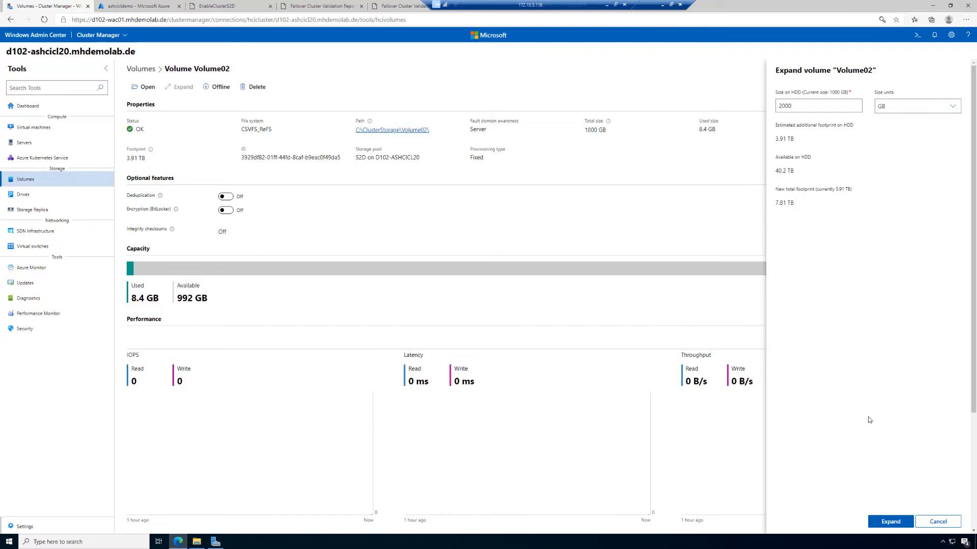
pyautogui.click(889, 521)
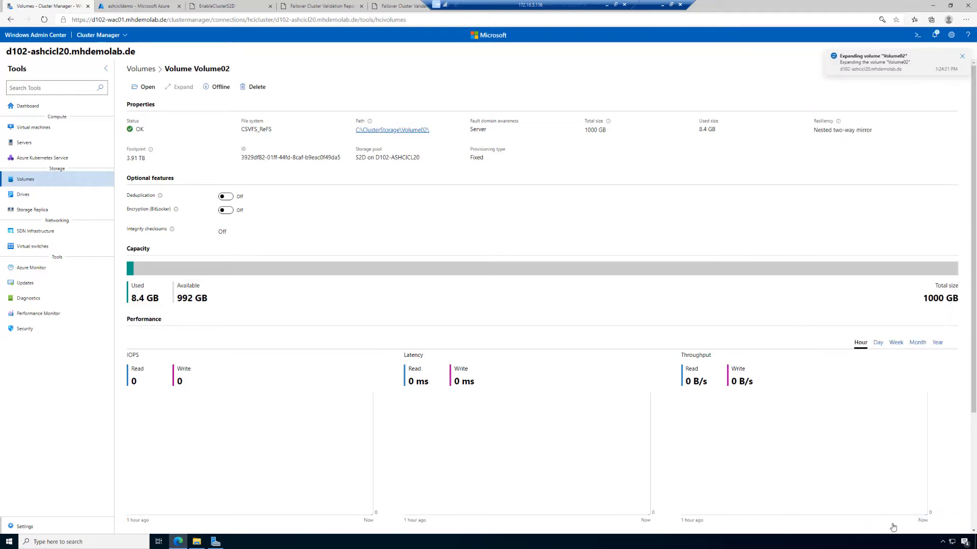
# Check the expansion notification and Volume02's total size, and return to the volume inventory
pyautogui.click(936, 36)
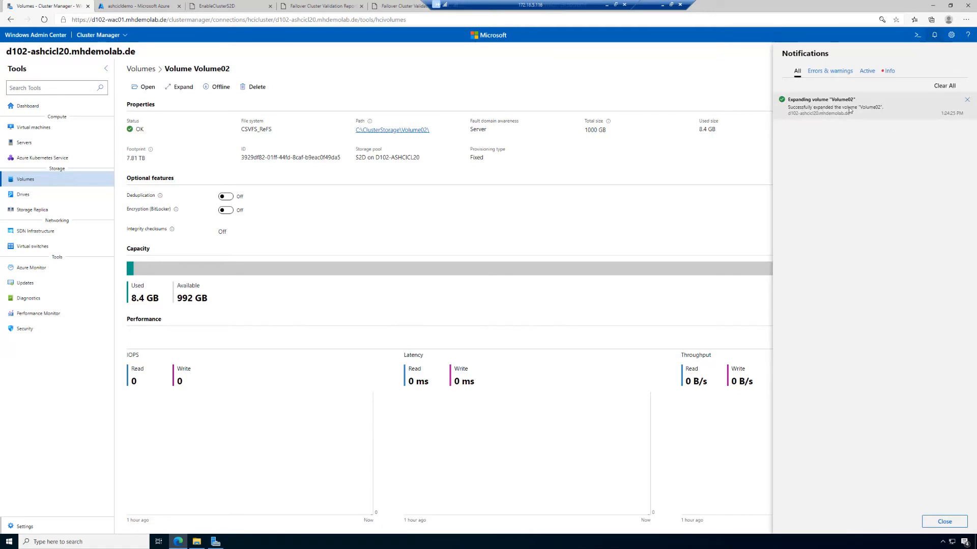
pyautogui.click(605, 93)
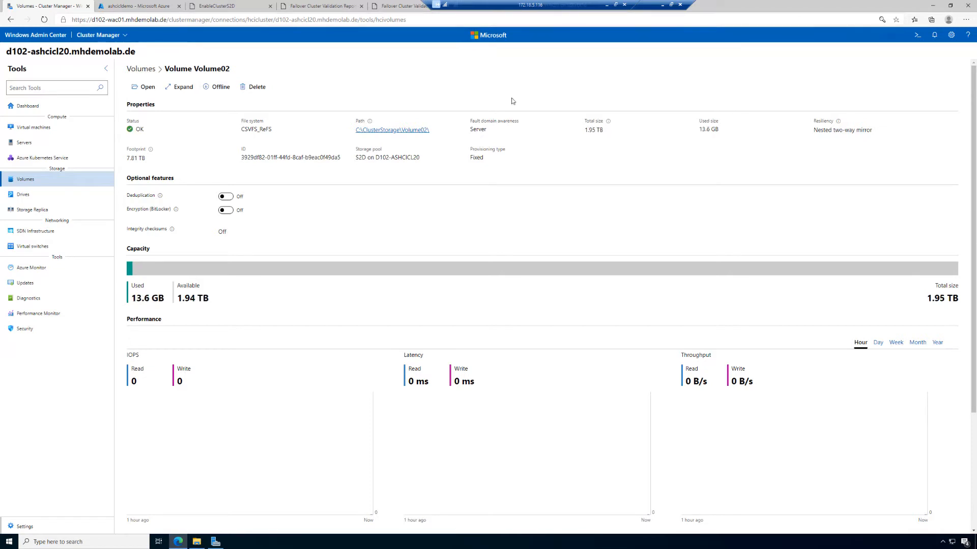
pyautogui.moveTo(582, 134); pyautogui.dragTo(610, 136)
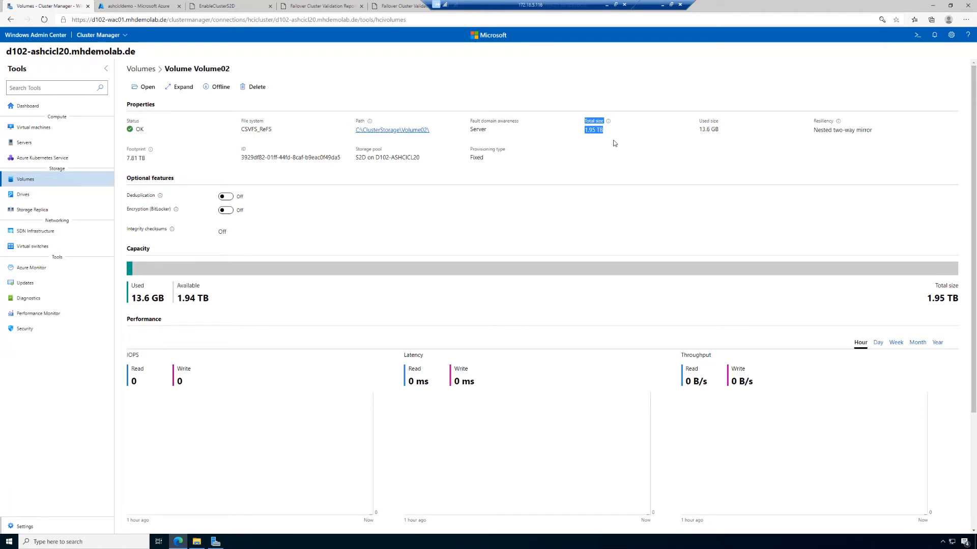
pyautogui.click(146, 71)
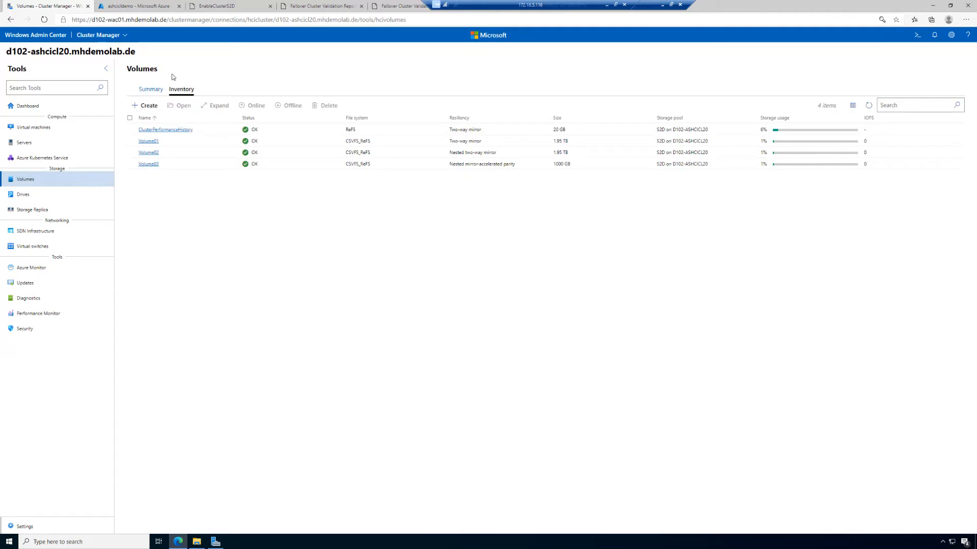
# Examine the drives' used capacity and per-drive storage usage following the Volume02 expansion, ending on the capacity summary
pyautogui.click(17, 199)
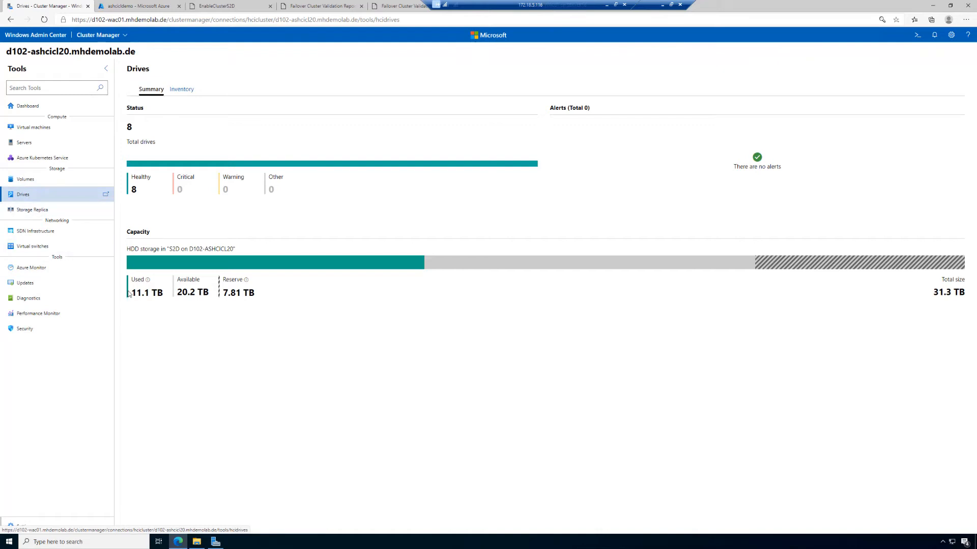
pyautogui.moveTo(129, 293); pyautogui.dragTo(174, 297)
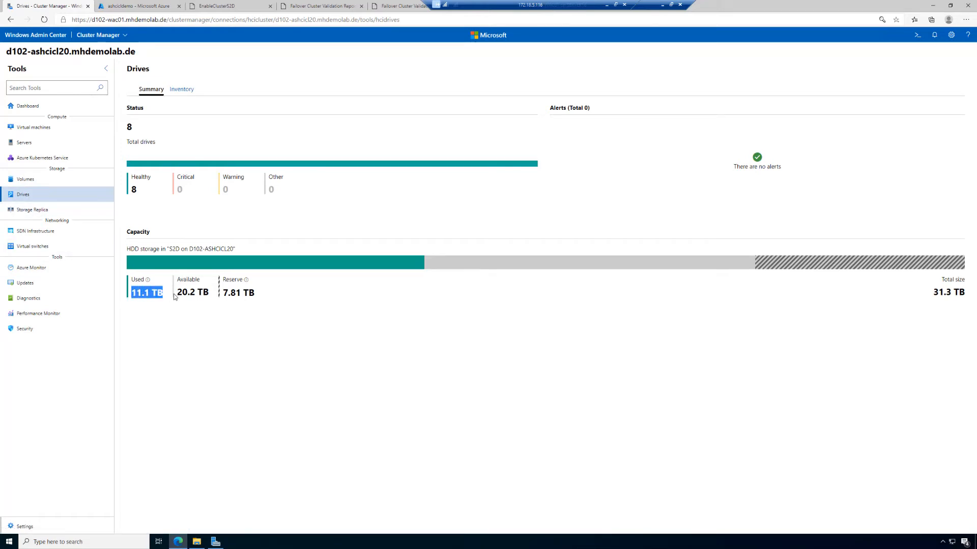
pyautogui.click(186, 87)
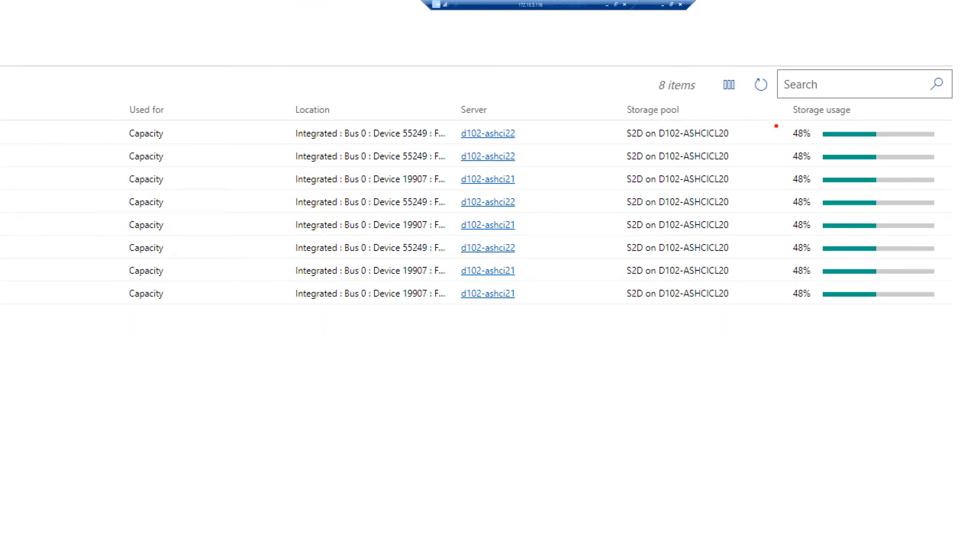
pyautogui.moveTo(777, 124)
pyautogui.mouseDown()
pyautogui.moveTo(878, 270)
pyautogui.moveTo(891, 319)
pyautogui.mouseUp()
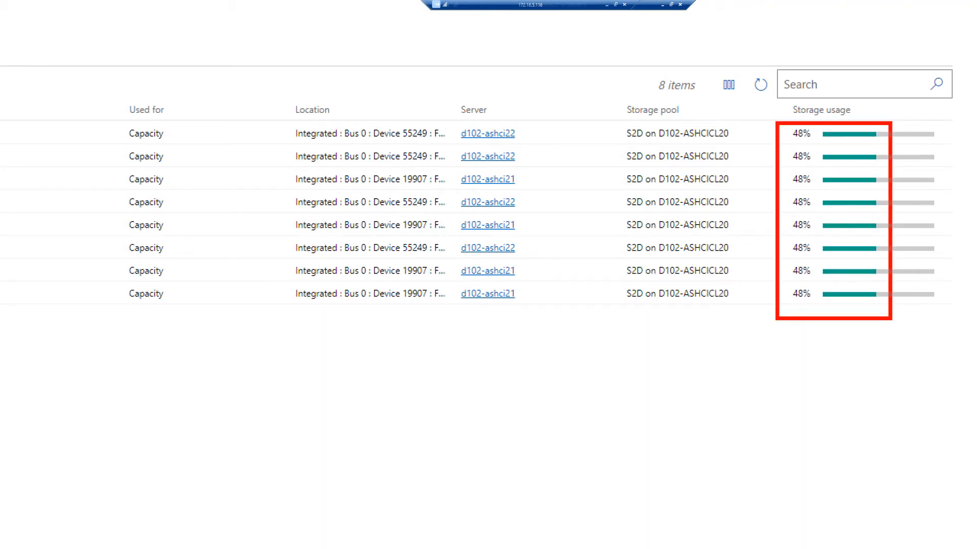
pyautogui.press('Escape')
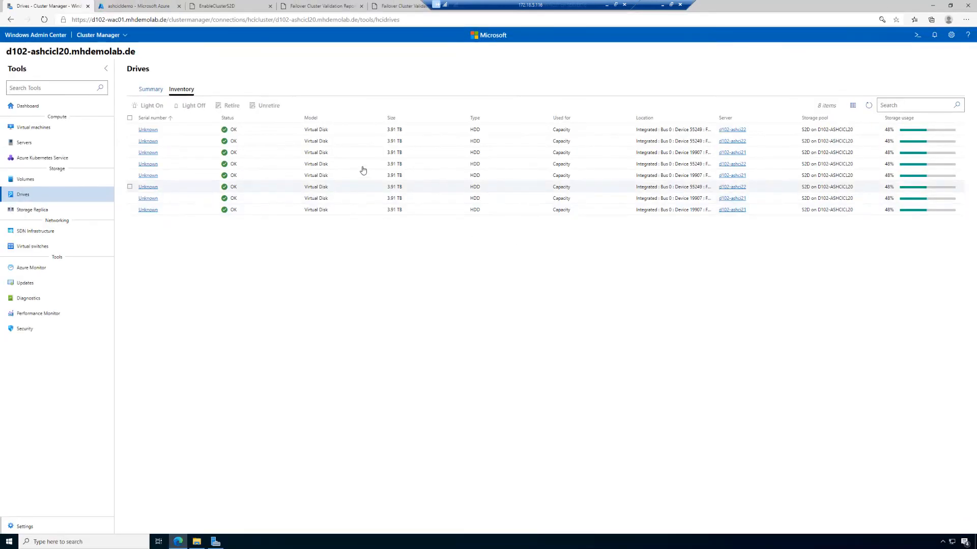
pyautogui.click(155, 91)
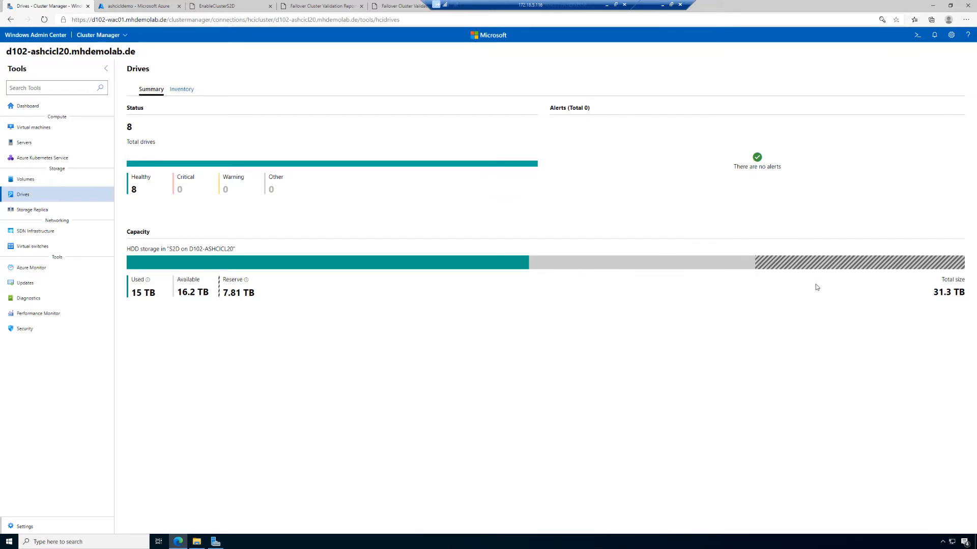
# Expand Volume03 to 2000 GB from its volume details
pyautogui.click(23, 181)
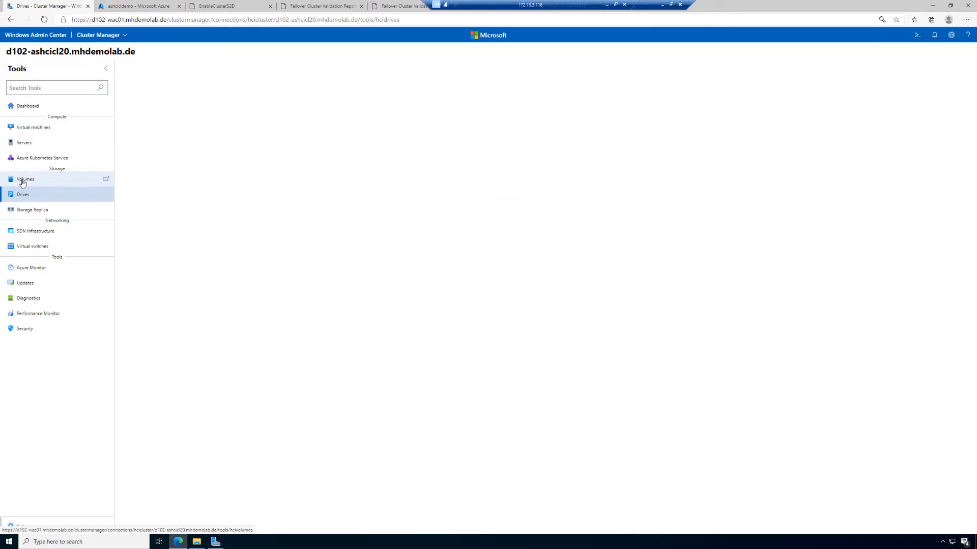
pyautogui.click(182, 90)
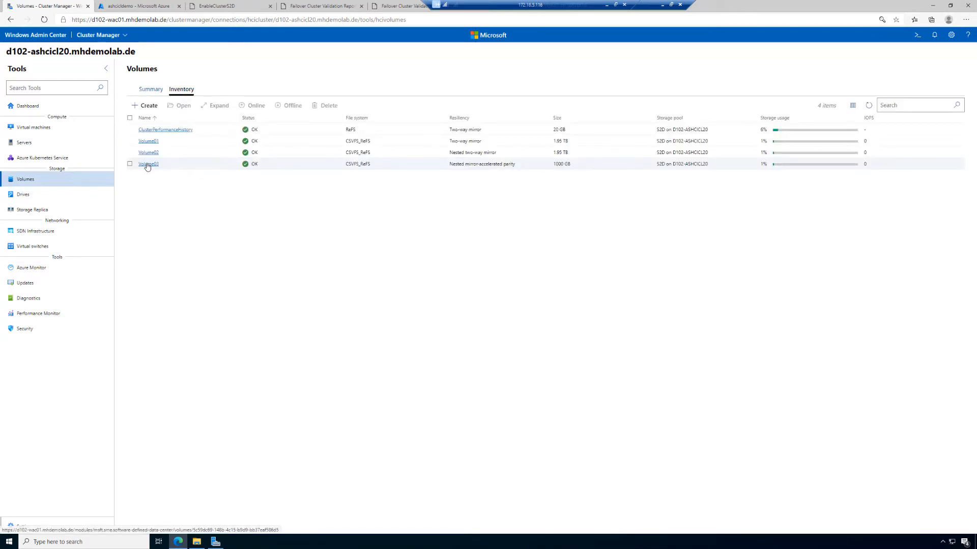
pyautogui.click(147, 164)
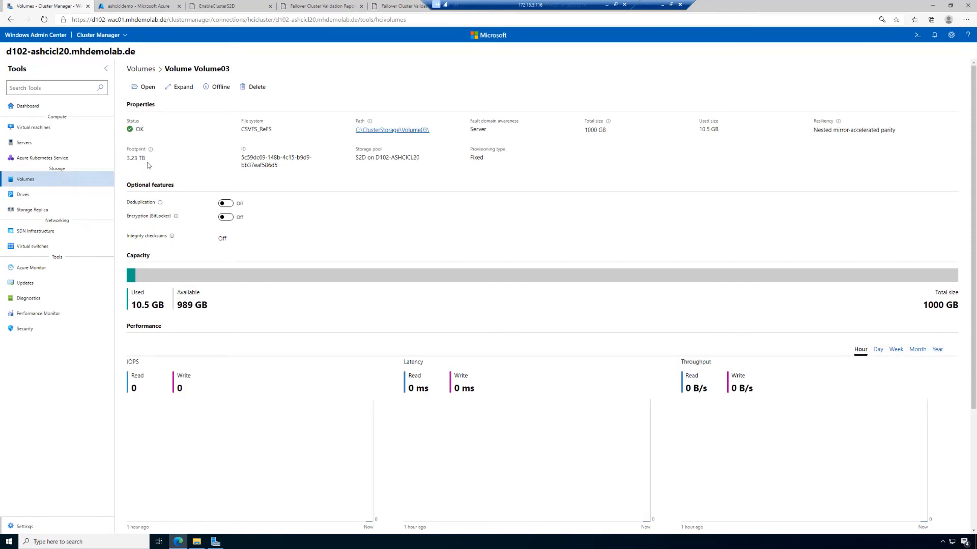
pyautogui.click(179, 87)
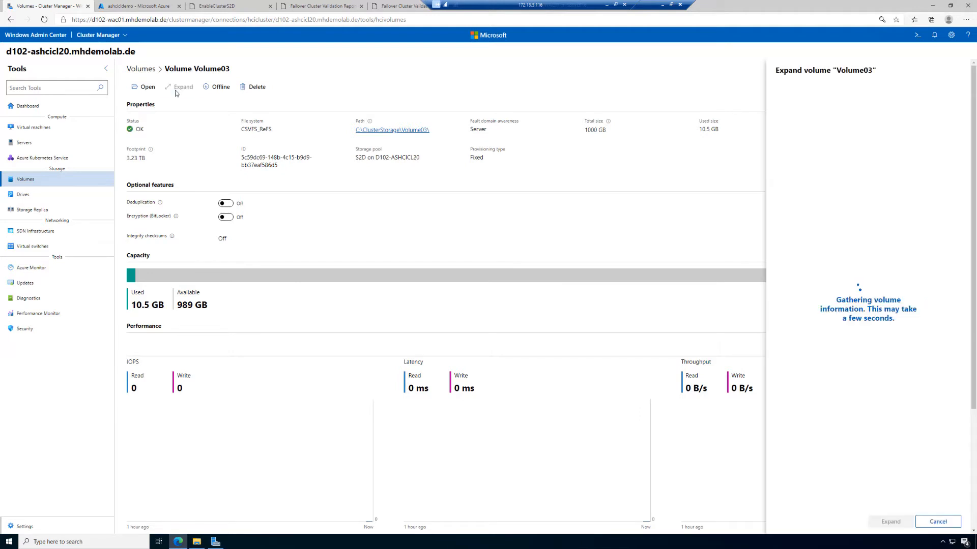
pyautogui.moveTo(820, 106); pyautogui.dragTo(746, 93)
pyautogui.write('2000')
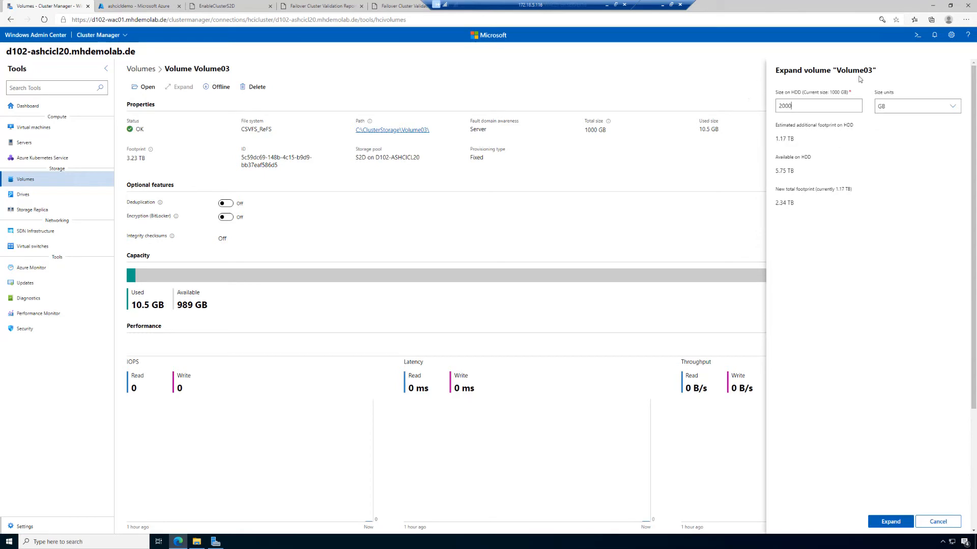
pyautogui.click(952, 107)
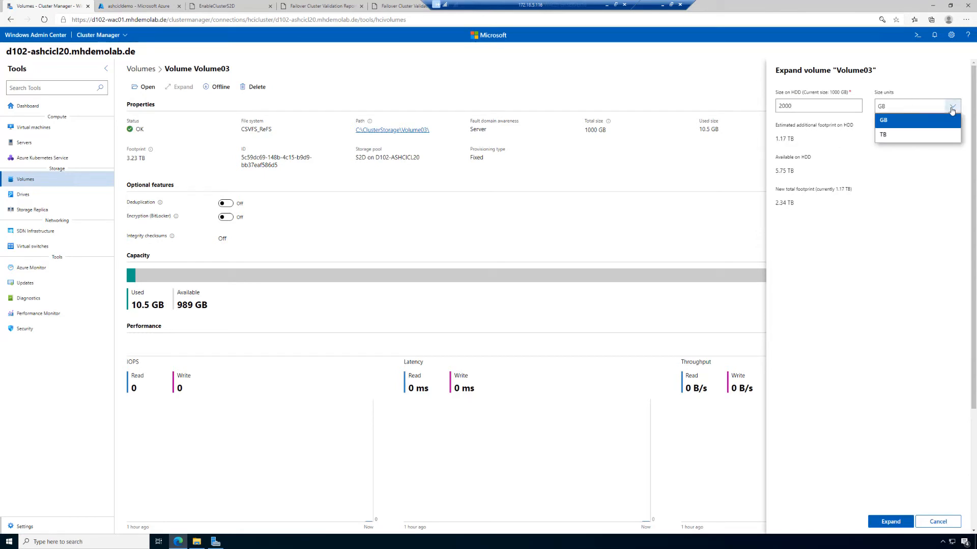
pyautogui.click(903, 107)
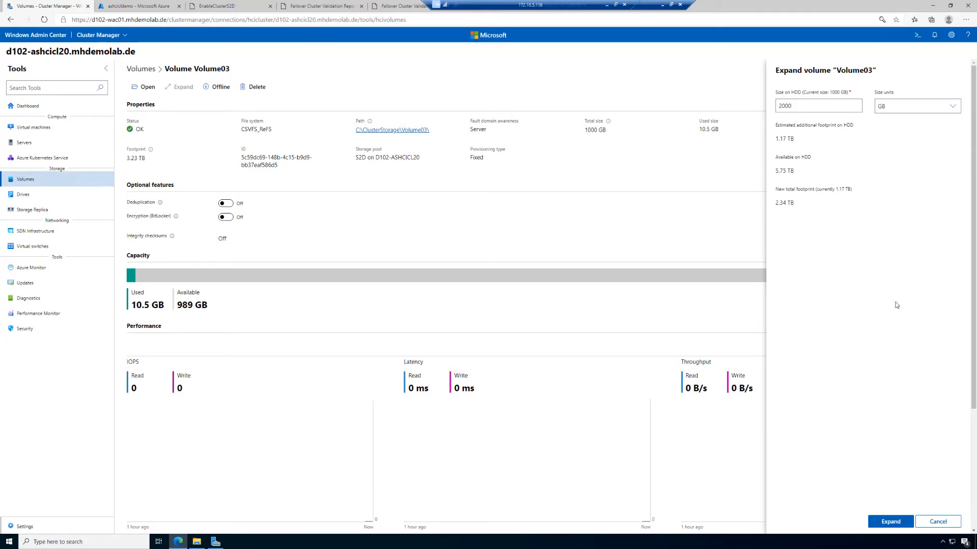
pyautogui.click(892, 523)
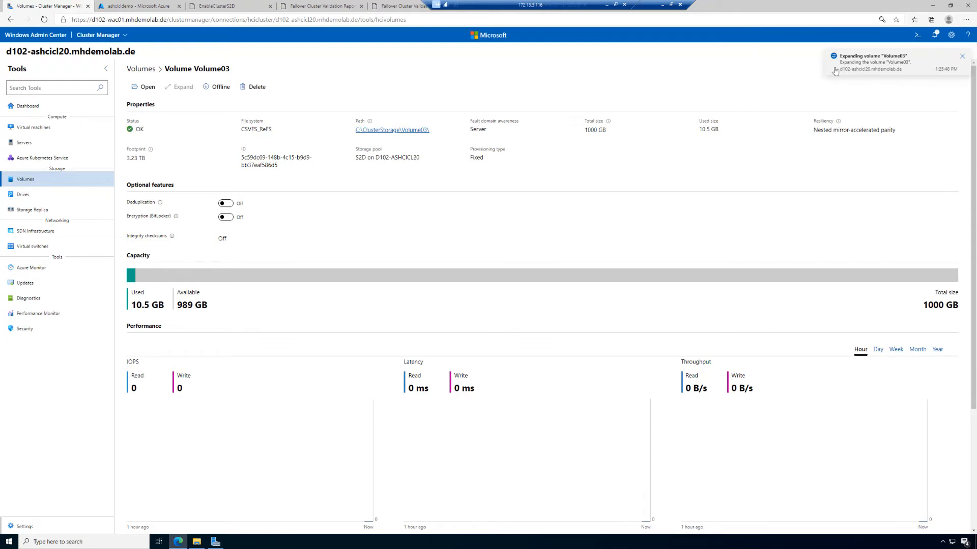
# Check the expansion notification and Volume03's total size, and examine the refreshed drive inventory's storage usage
pyautogui.click(934, 37)
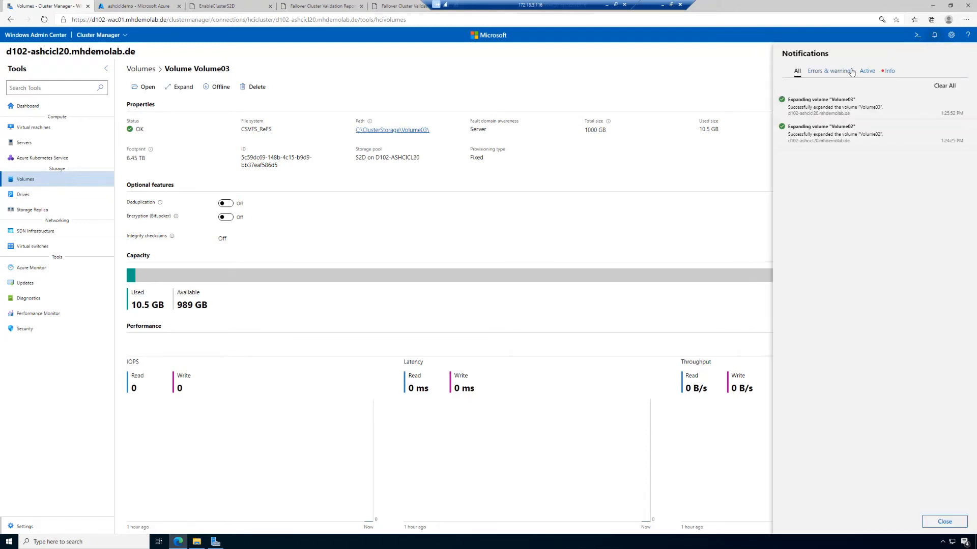
pyautogui.click(664, 68)
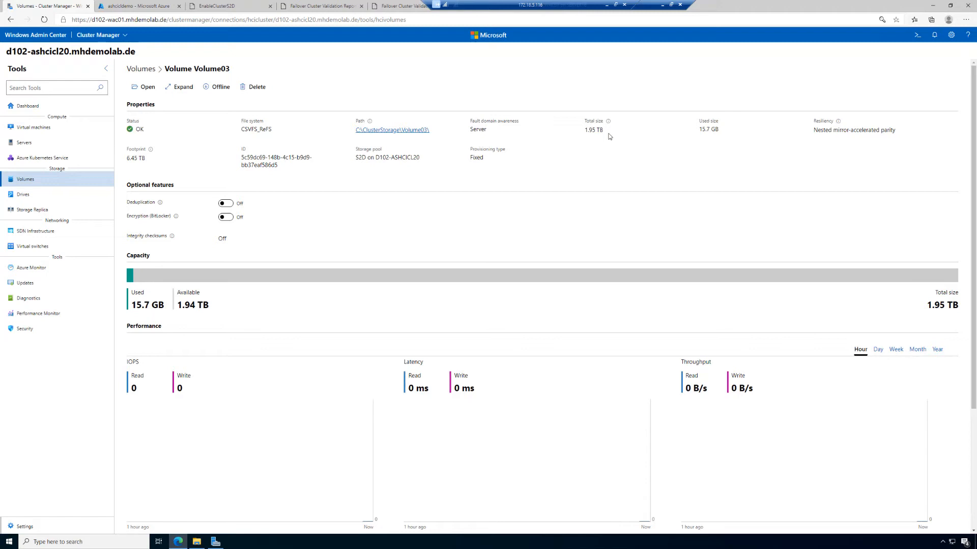
pyautogui.click(24, 195)
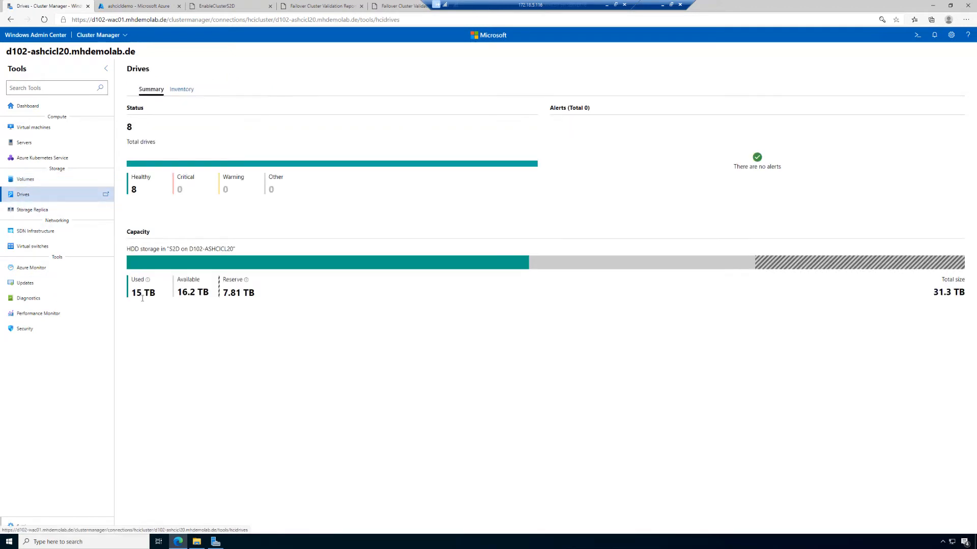
pyautogui.click(182, 90)
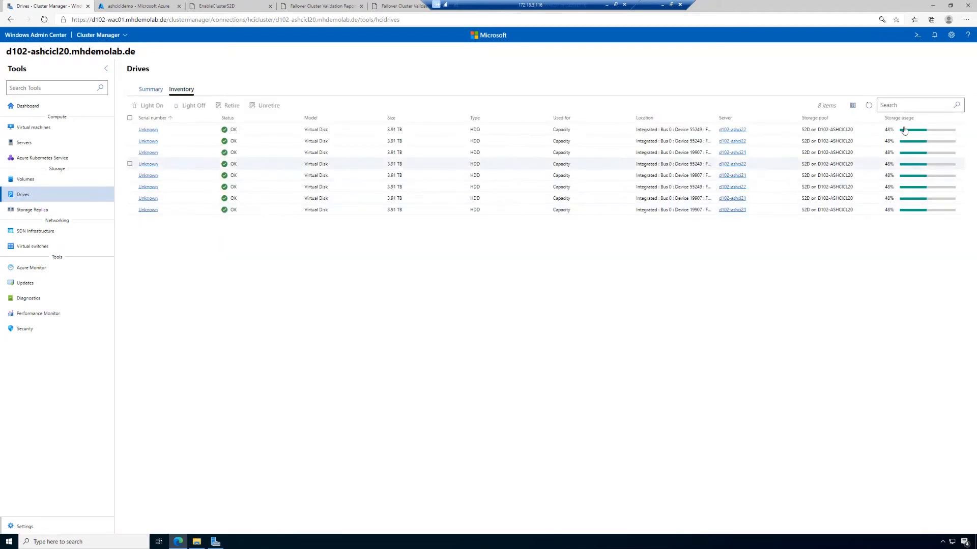
pyautogui.click(870, 107)
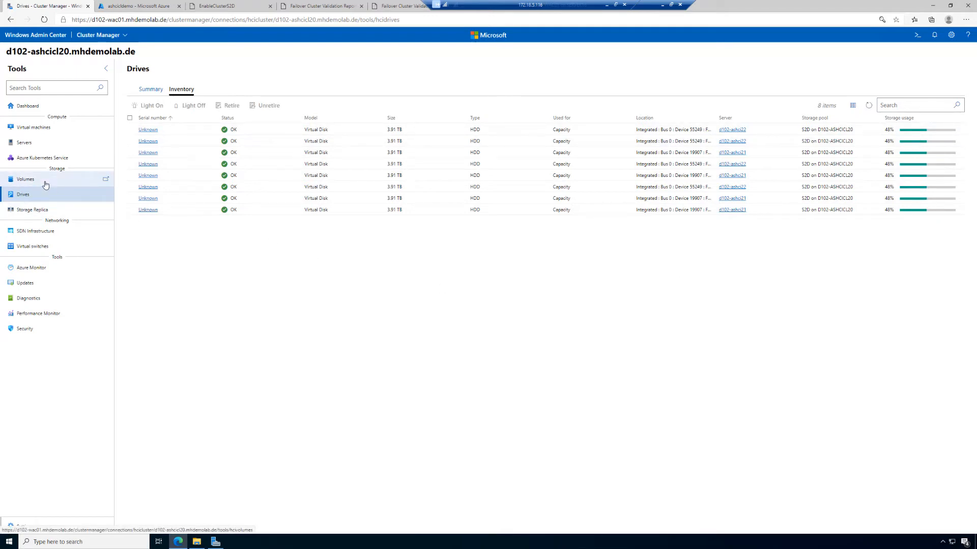
# Compare the volume inventory's sizes and resiliency types with the drives' used capacity and per-drive storage usage
pyautogui.click(45, 185)
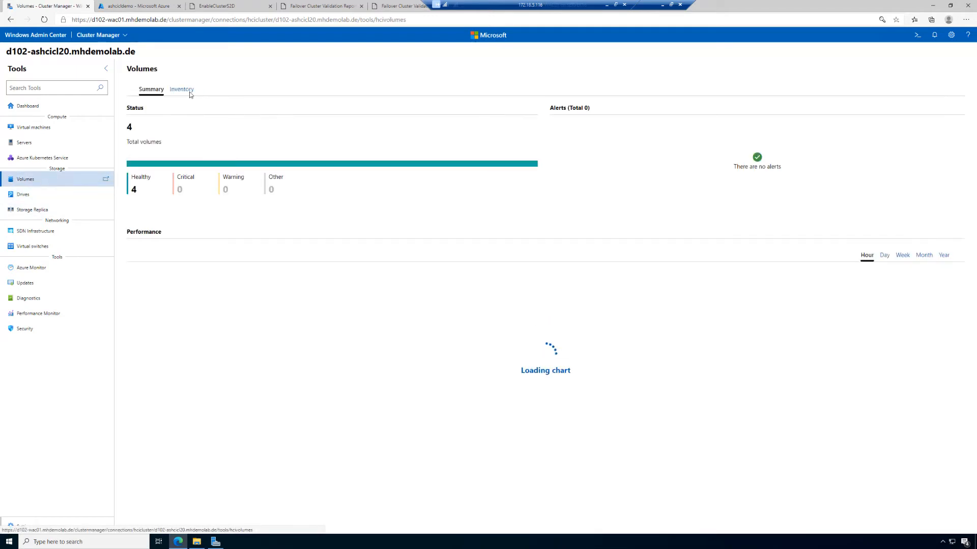
pyautogui.click(189, 92)
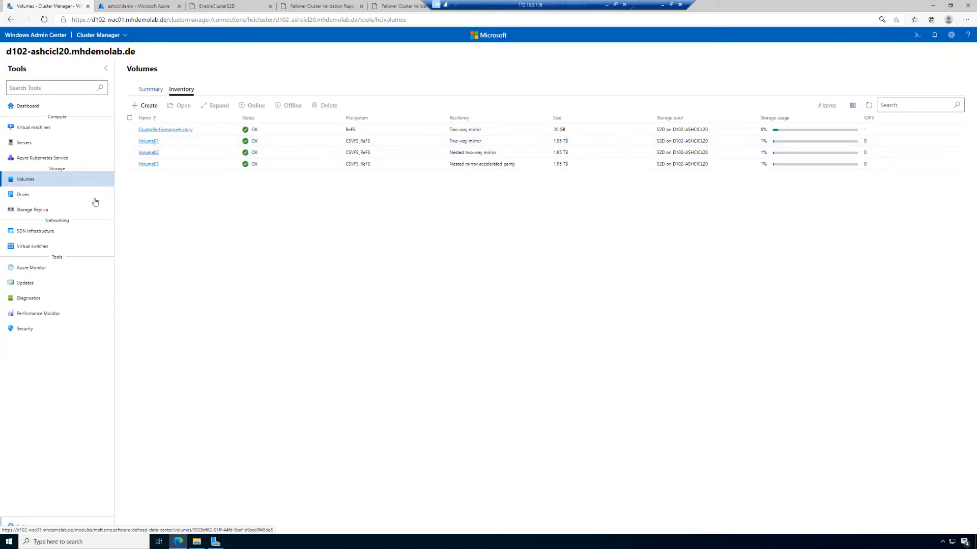
pyautogui.click(61, 199)
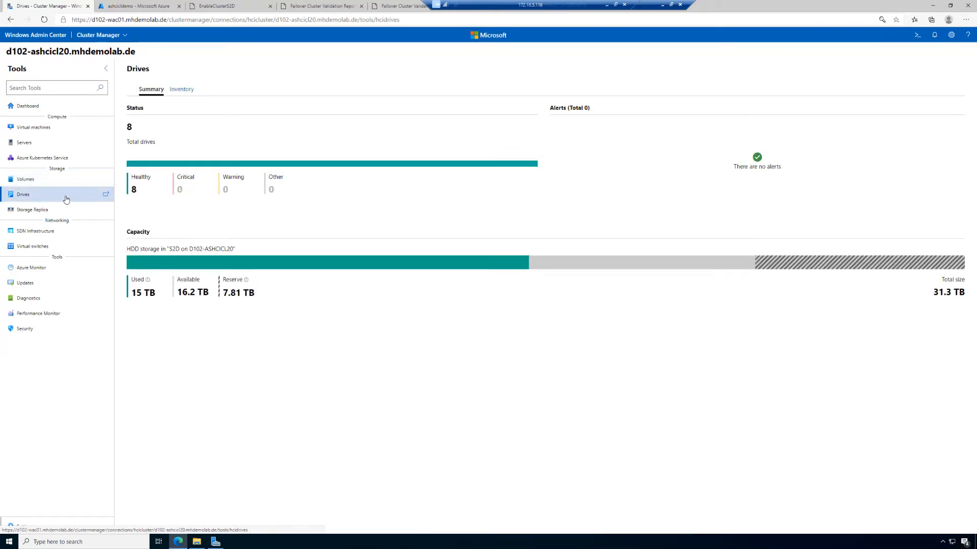
pyautogui.click(183, 92)
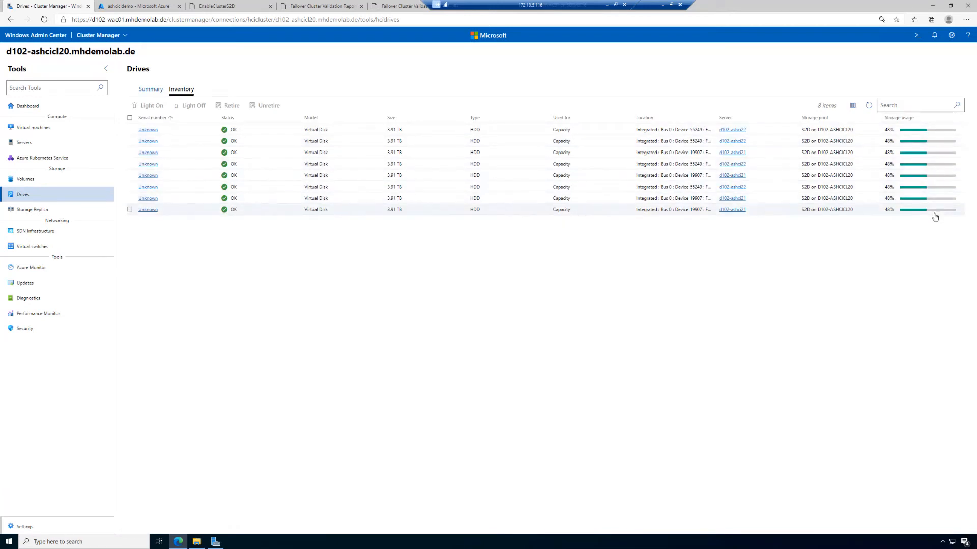
# Create a 500 GB two-way mirror volume named Volume04 from the volume inventory
pyautogui.click(49, 184)
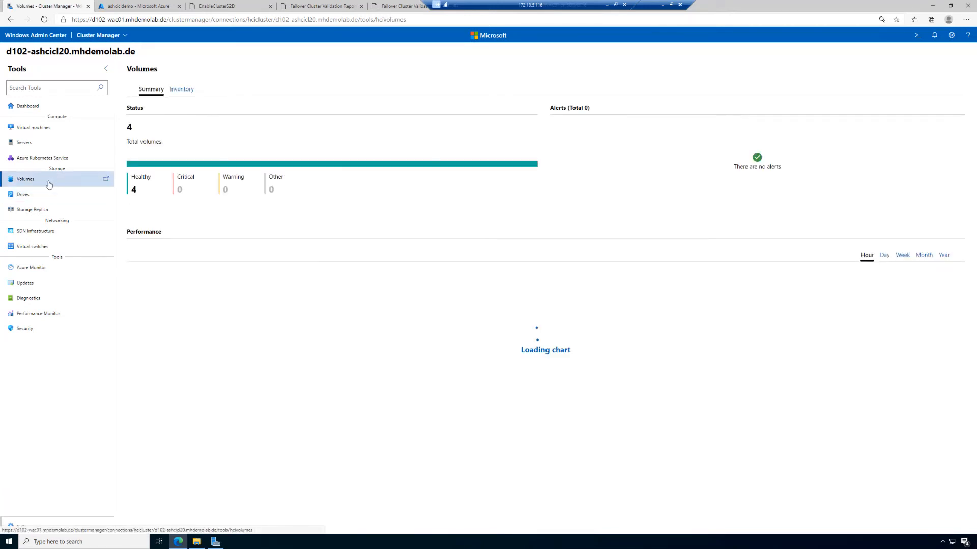
pyautogui.click(187, 92)
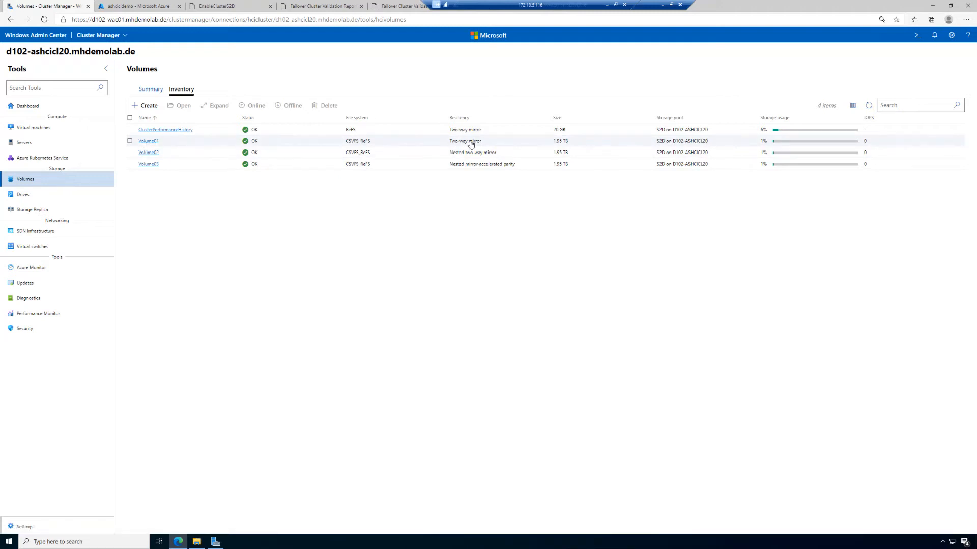
pyautogui.click(151, 110)
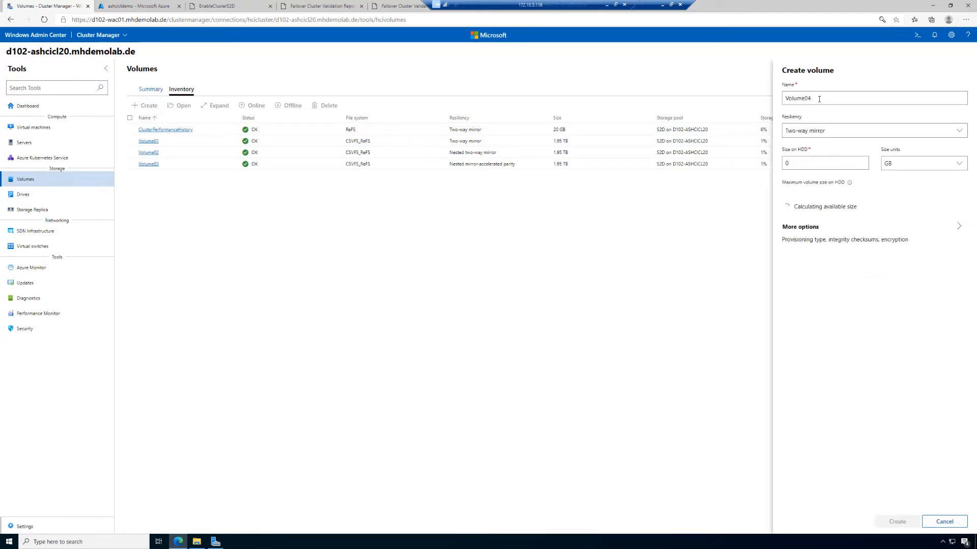
pyautogui.click(815, 167)
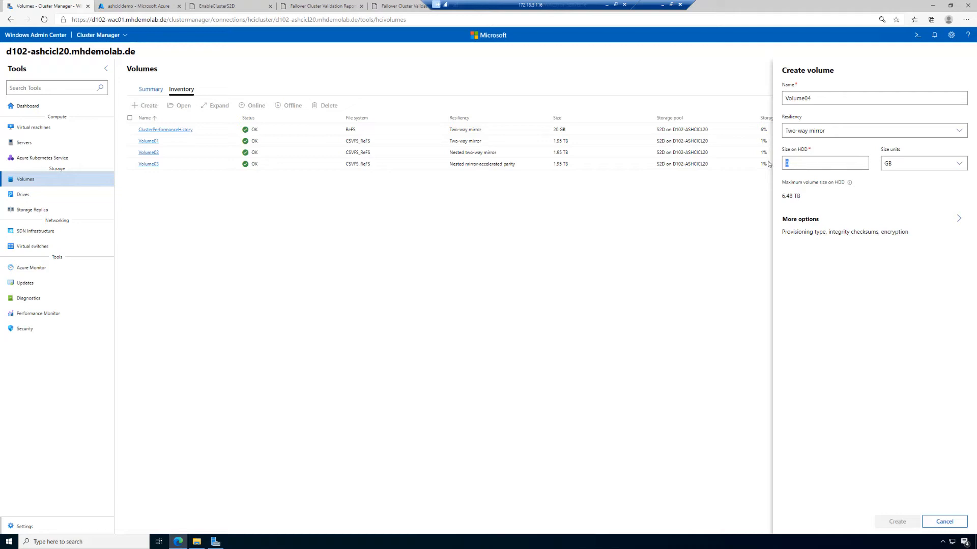
pyautogui.write('500')
pyautogui.click(897, 522)
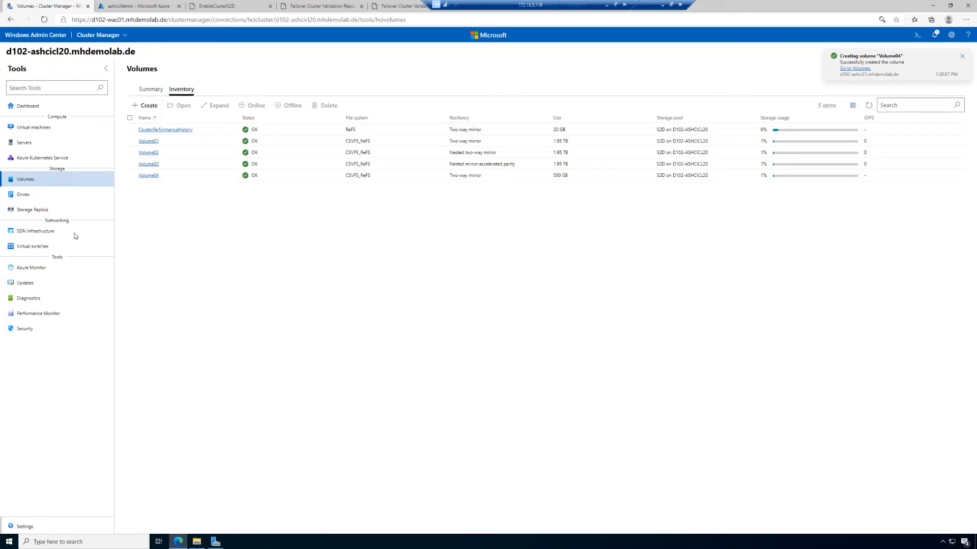
# Examine the drives' used capacity and per-drive storage usage following the creation of Volume04
pyautogui.click(24, 196)
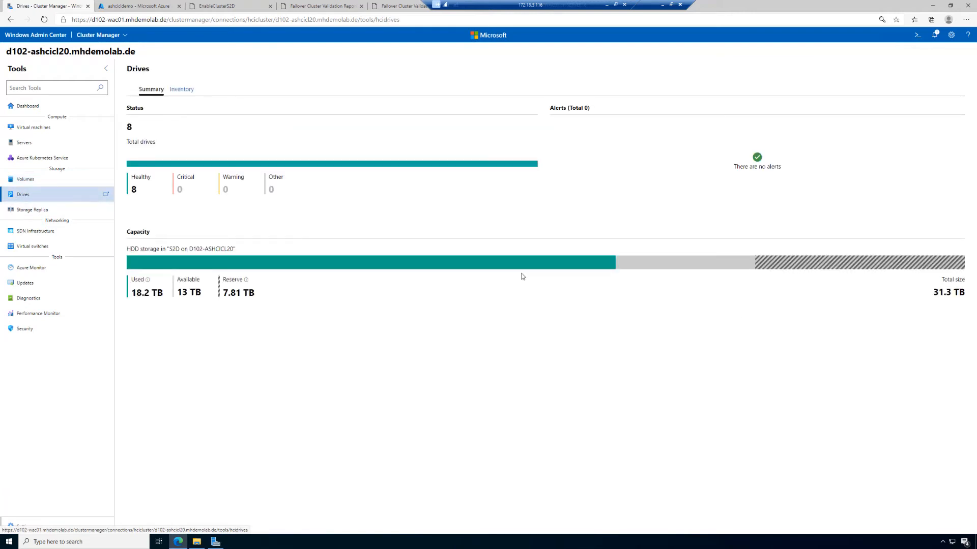
pyautogui.click(184, 91)
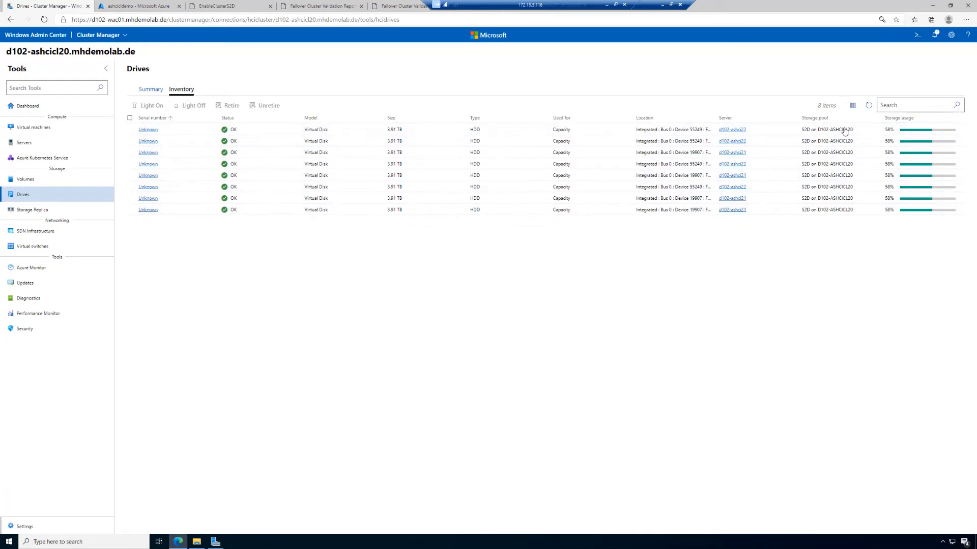
pyautogui.click(149, 92)
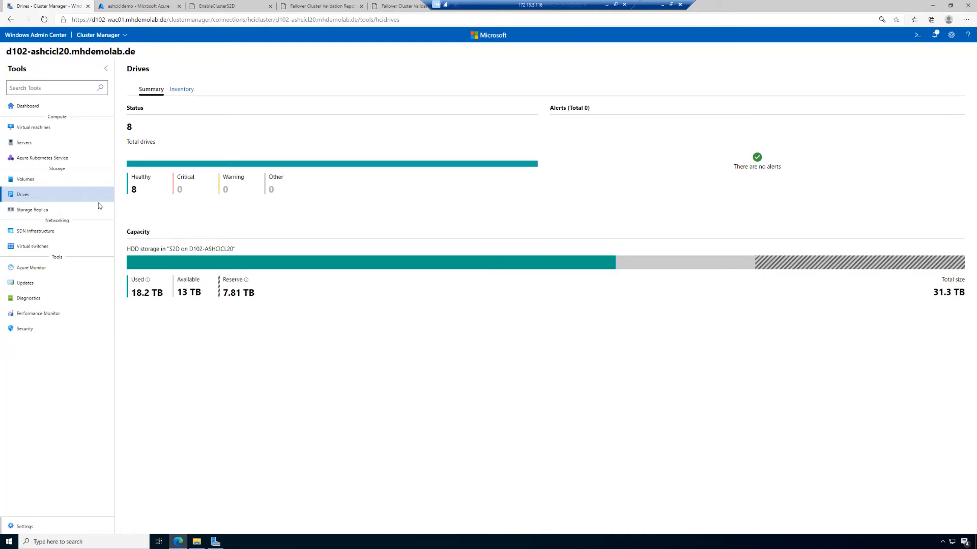
# Expand Volume04 to 2000 GB from its volume details
pyautogui.click(25, 182)
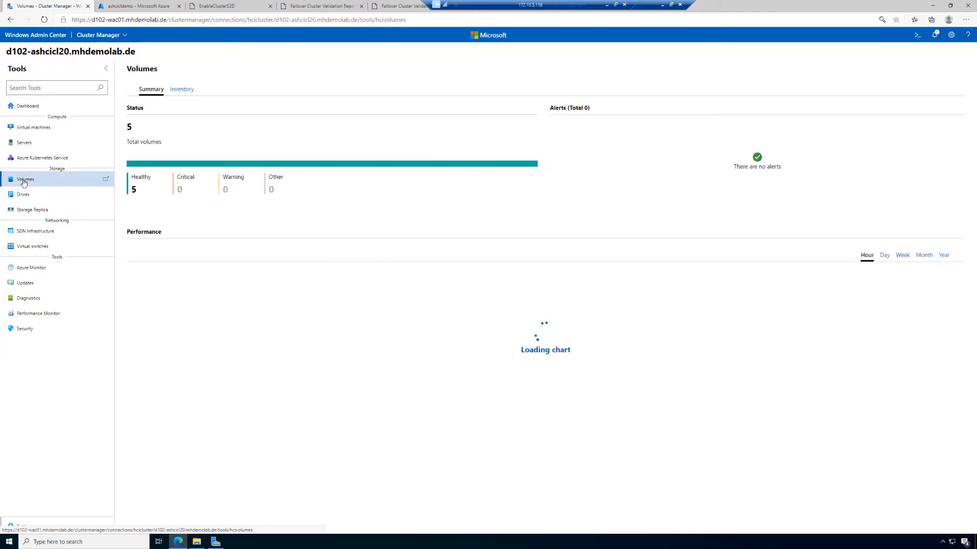
pyautogui.click(183, 89)
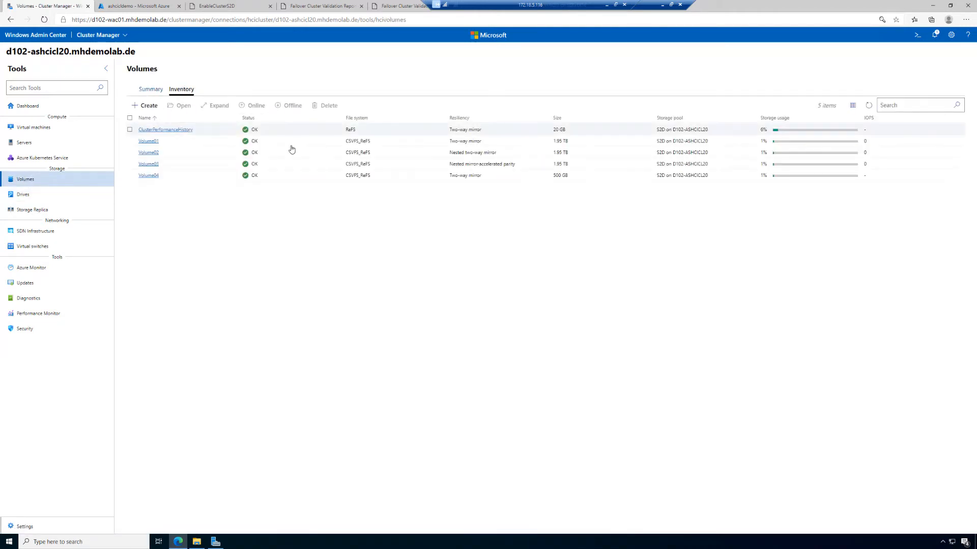
pyautogui.click(143, 176)
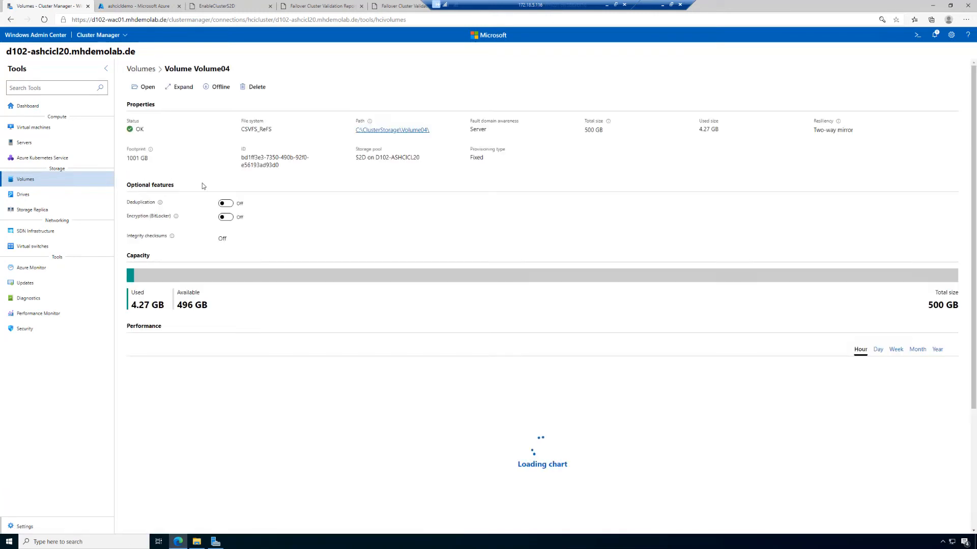
pyautogui.click(180, 91)
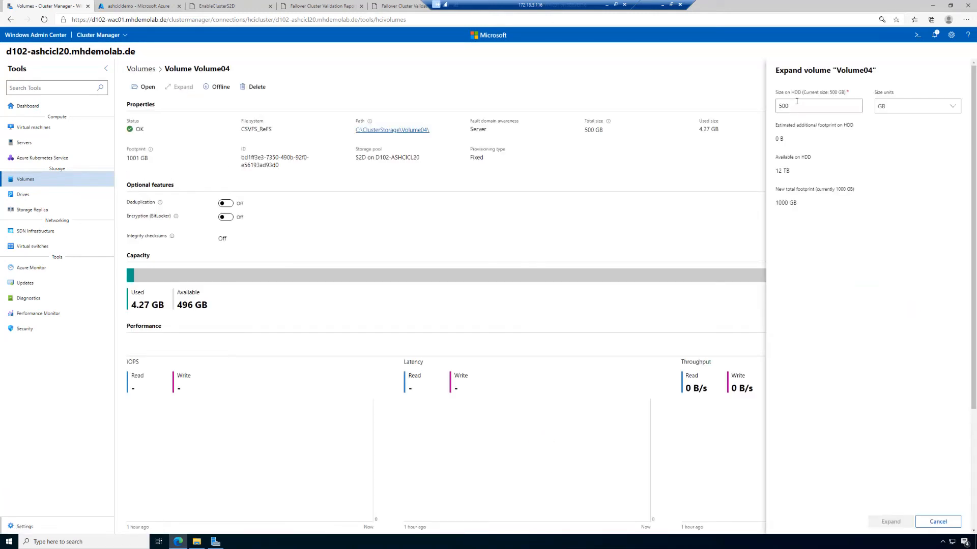
pyautogui.moveTo(798, 105); pyautogui.dragTo(753, 104)
pyautogui.press('Left')
pyautogui.moveTo(798, 105); pyautogui.dragTo(726, 96)
pyautogui.write('2000')
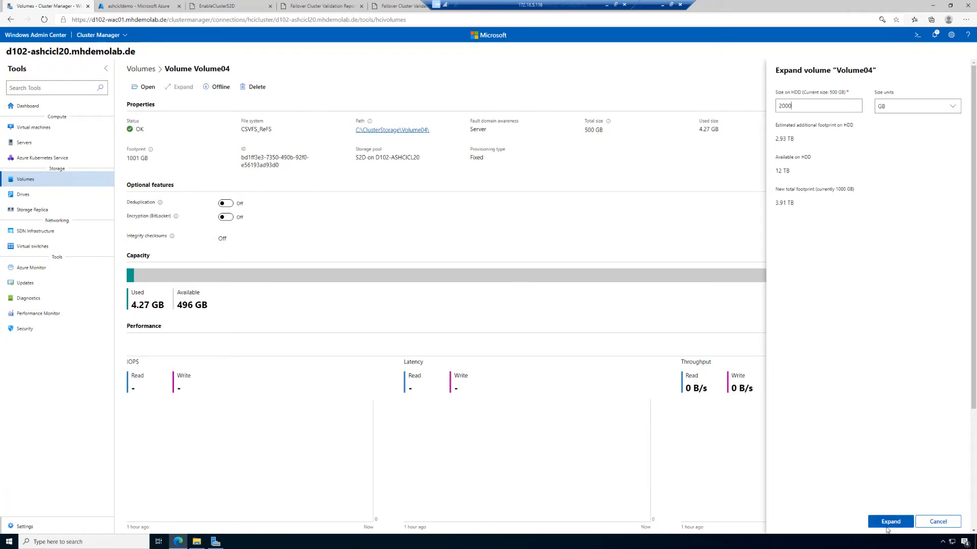
pyautogui.click(890, 522)
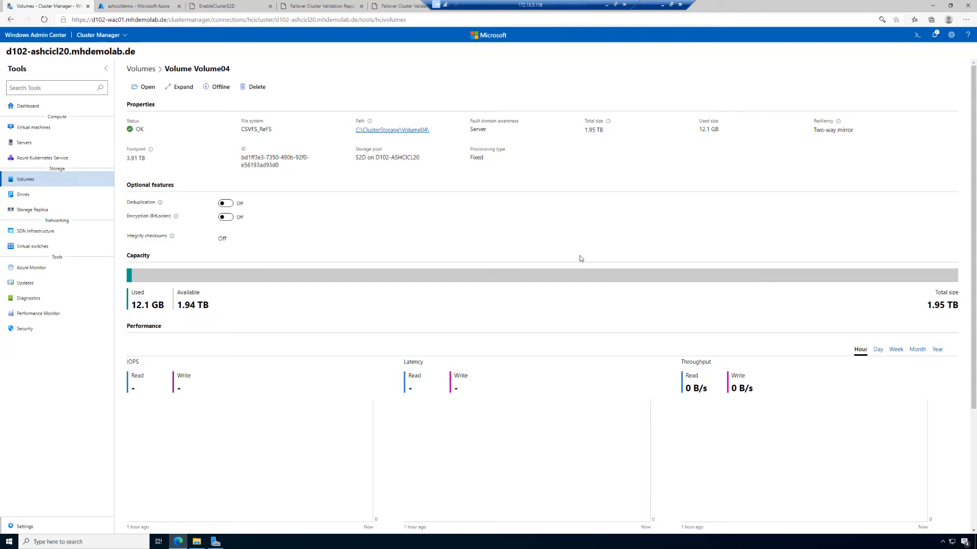
# Review Volume04's properties, capacity, performance charts and related virtual machines in its volume details
pyautogui.scroll(-3, 580, 258)
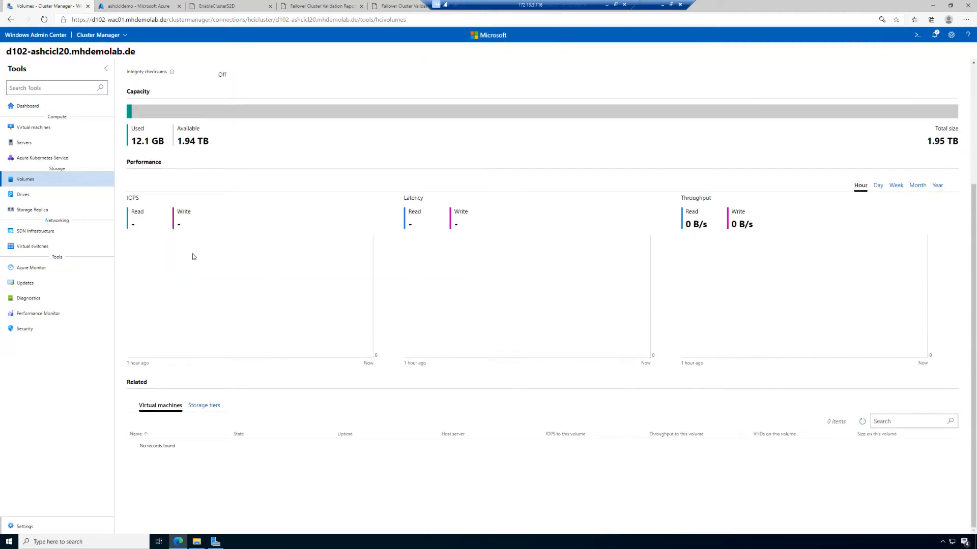
pyautogui.scroll(3, 201, 252)
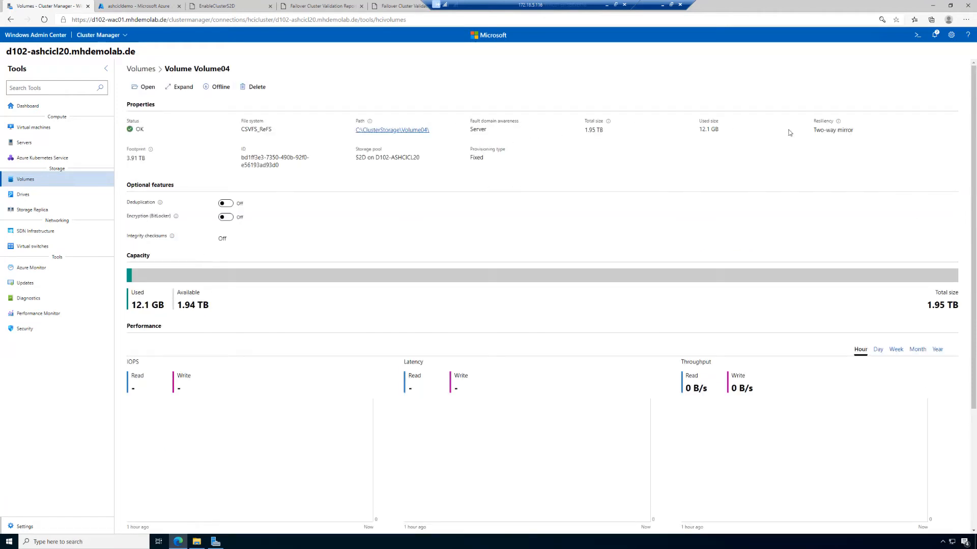
pyautogui.scroll(-1, 307, 416)
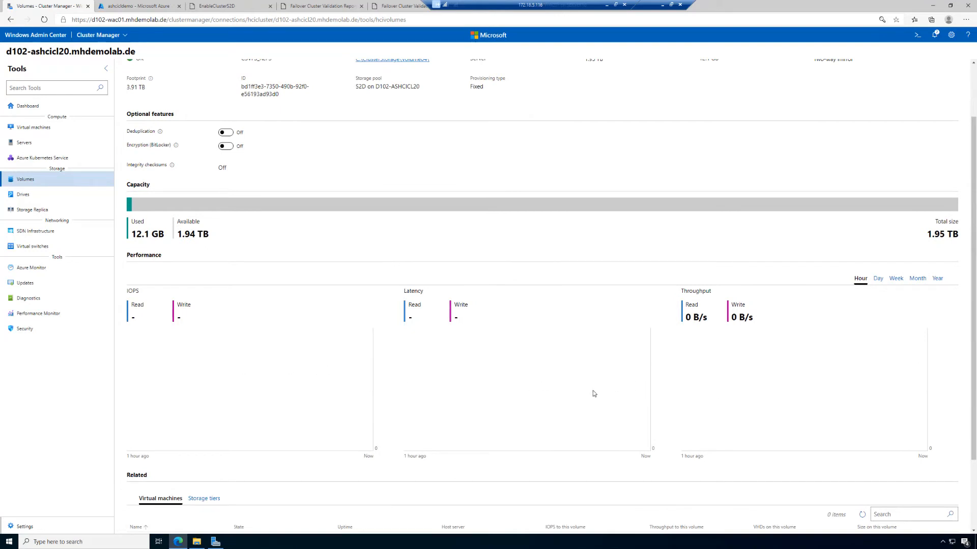
pyautogui.scroll(-2, 593, 393)
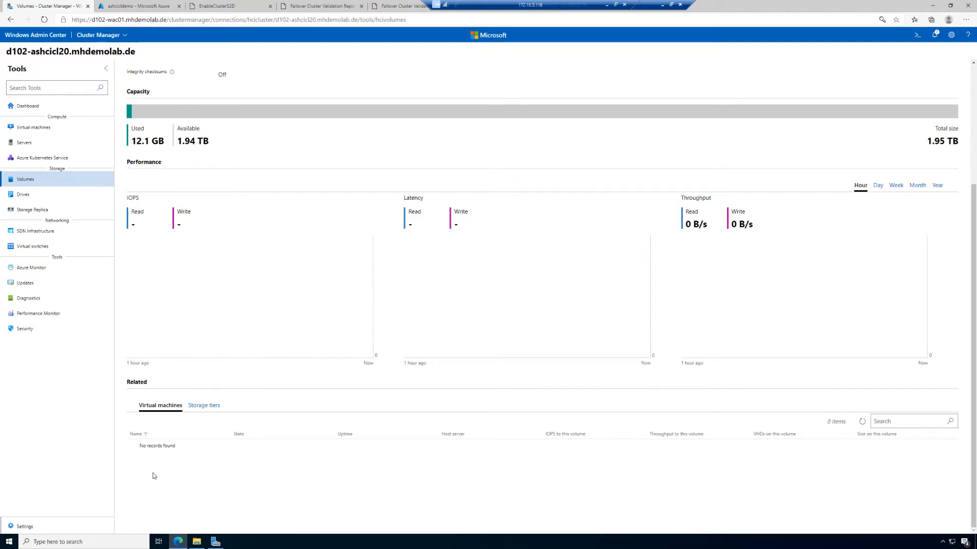
# Review the storage tiers of Volume04 and return to the volume inventory
pyautogui.click(204, 405)
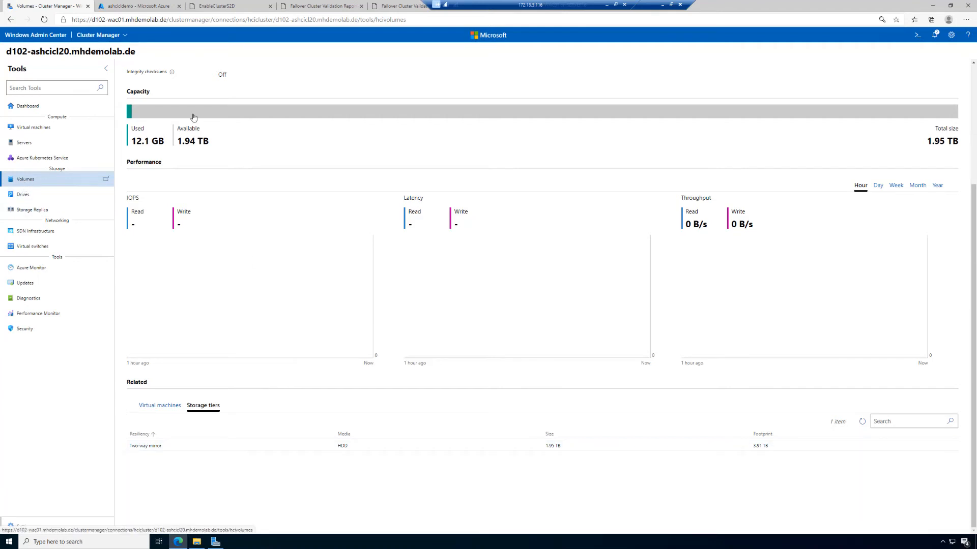
pyautogui.scroll(3, 258, 197)
pyautogui.click(142, 70)
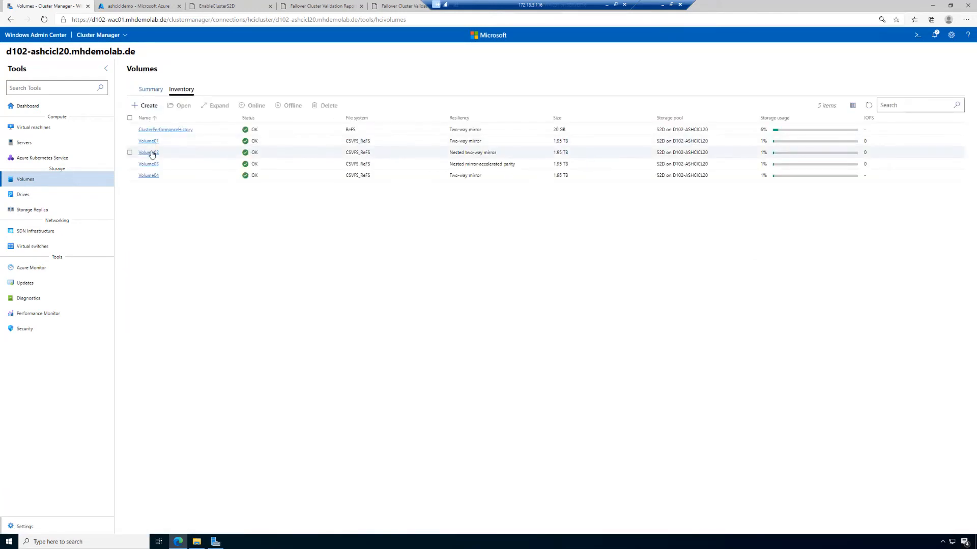
# Review Volume02's properties and the footprint of its storage tiers in its volume details
pyautogui.click(148, 153)
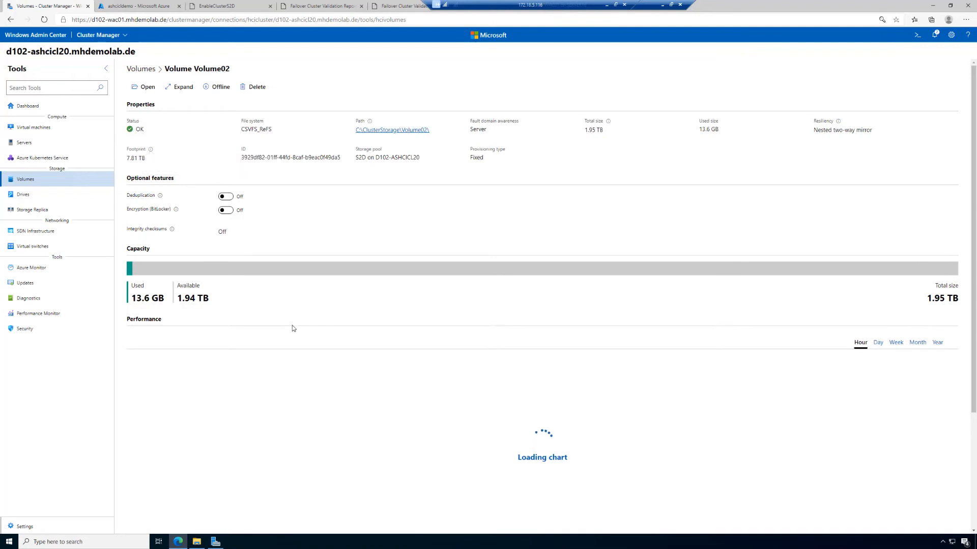
pyautogui.scroll(-3, 292, 328)
pyautogui.click(205, 406)
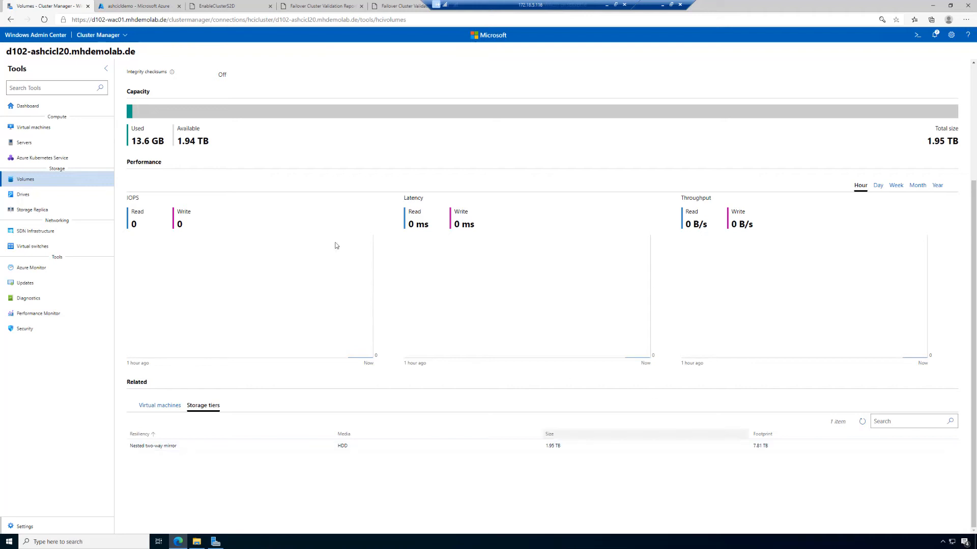
pyautogui.scroll(3, 336, 244)
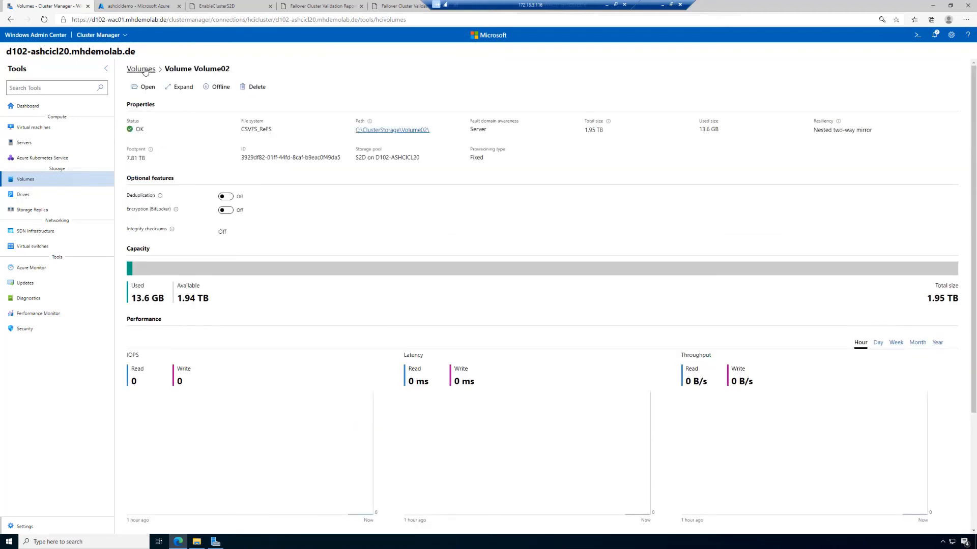
pyautogui.click(148, 70)
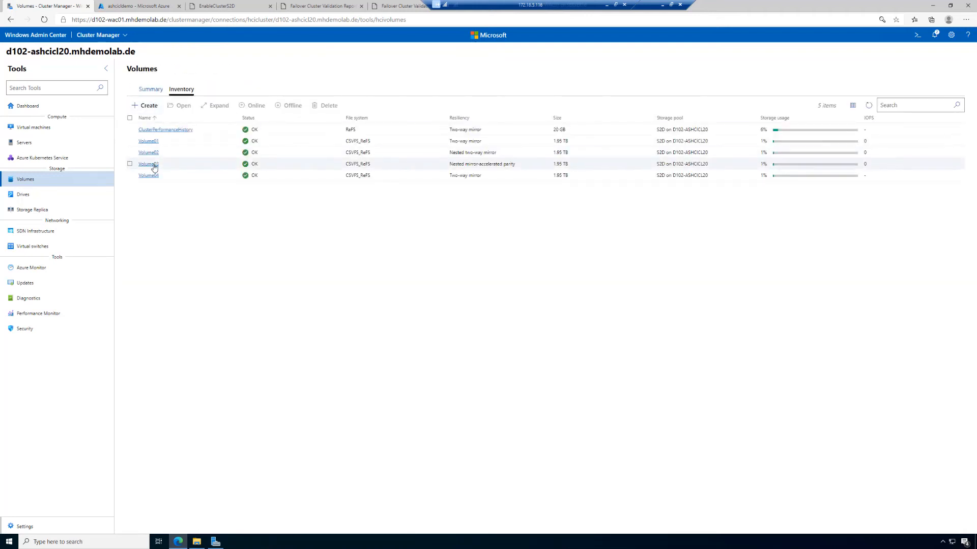
# Review the storage tier footprints of Volume03, followed by the capacity summary of the cluster's drives
pyautogui.click(154, 164)
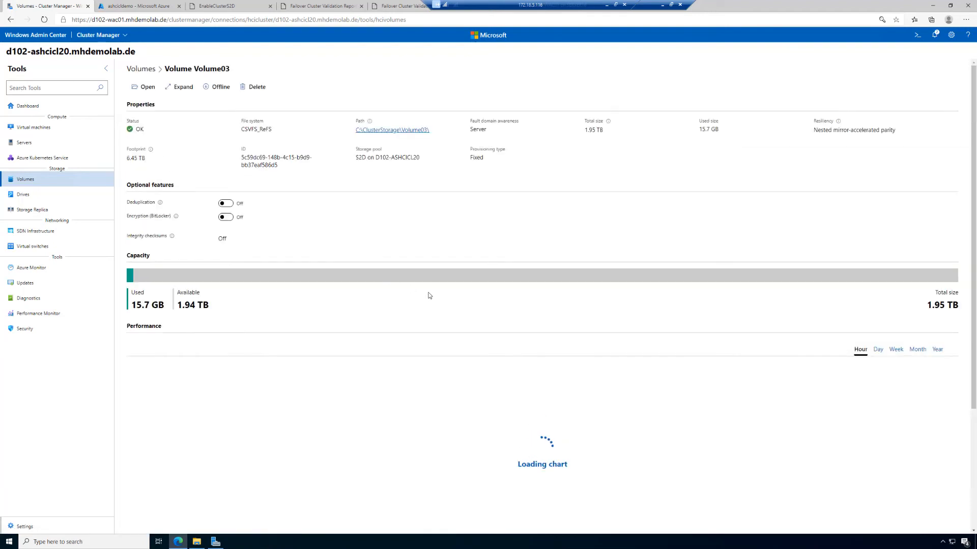
pyautogui.scroll(-3, 434, 293)
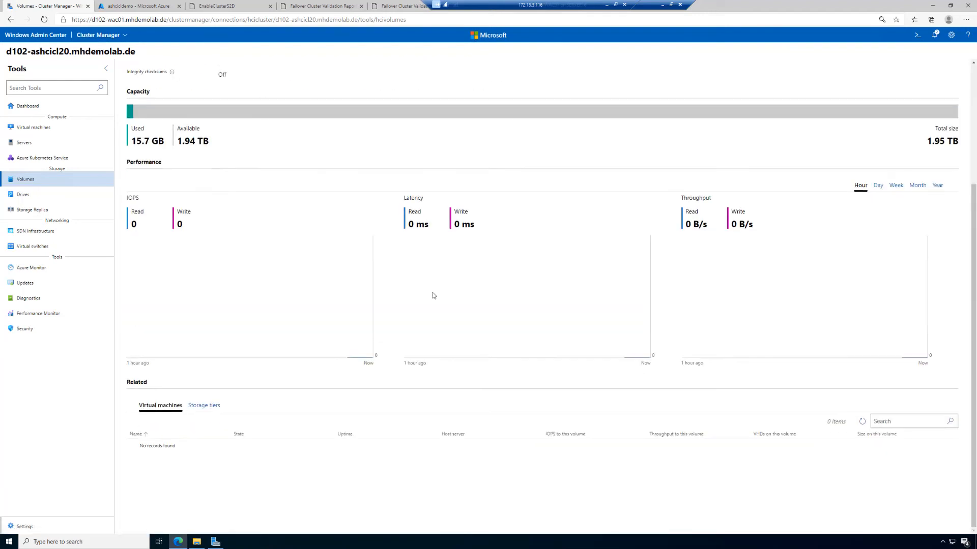
pyautogui.click(204, 406)
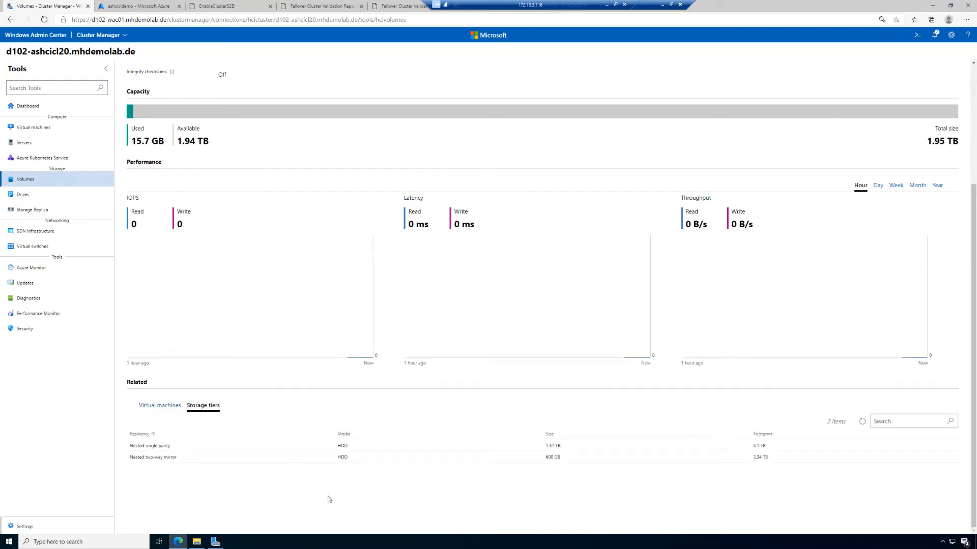
pyautogui.click(426, 548)
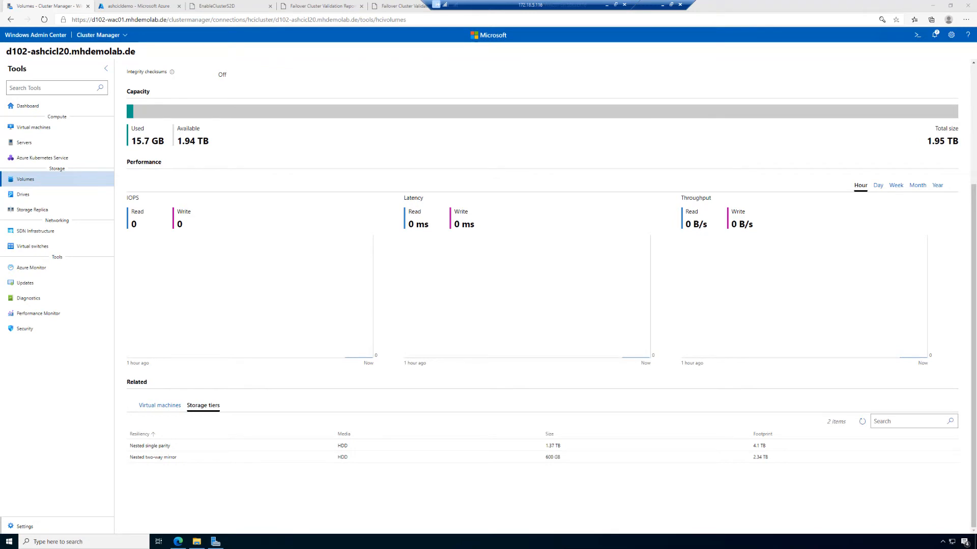
pyautogui.scroll(3, 351, 346)
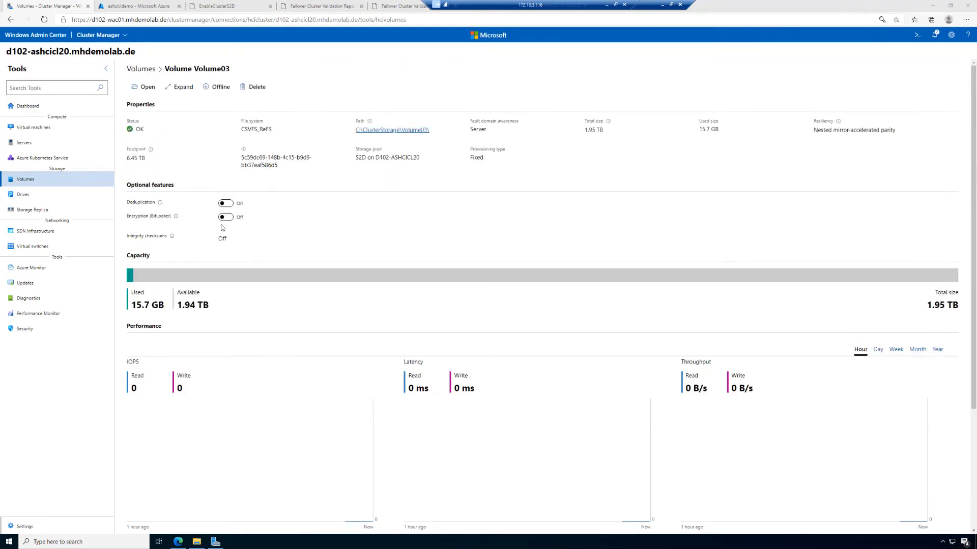
pyautogui.click(141, 69)
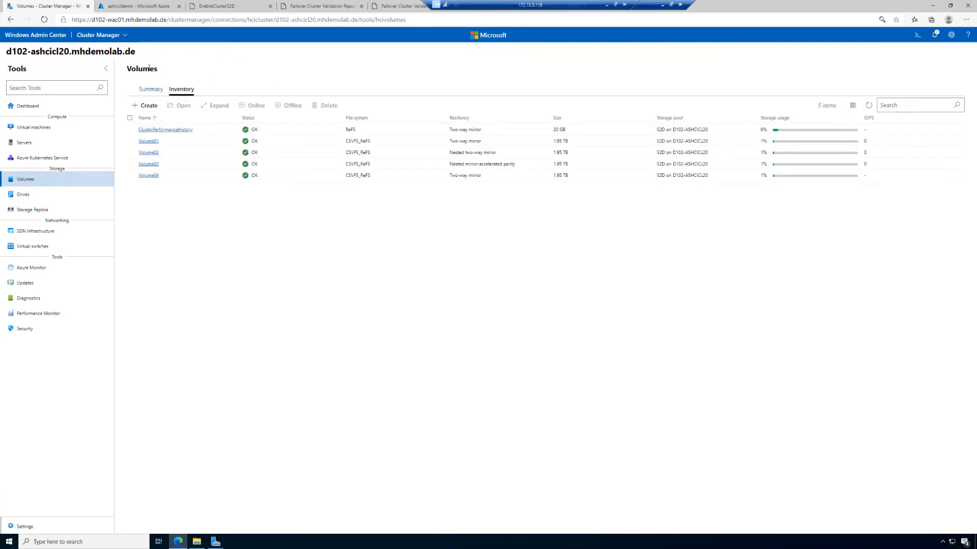
pyautogui.click(19, 201)
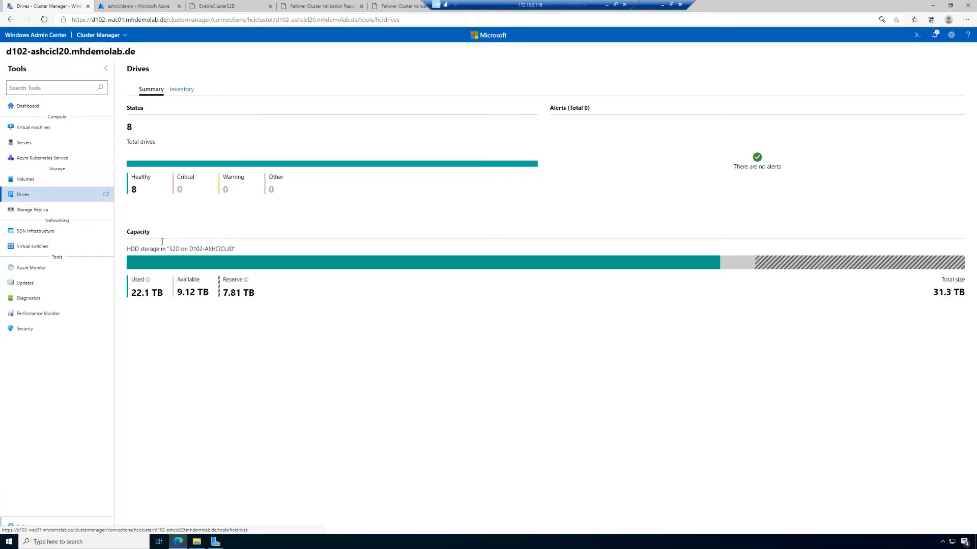
# Open the expansion settings for Volume04 from the volume inventory
pyautogui.click(46, 181)
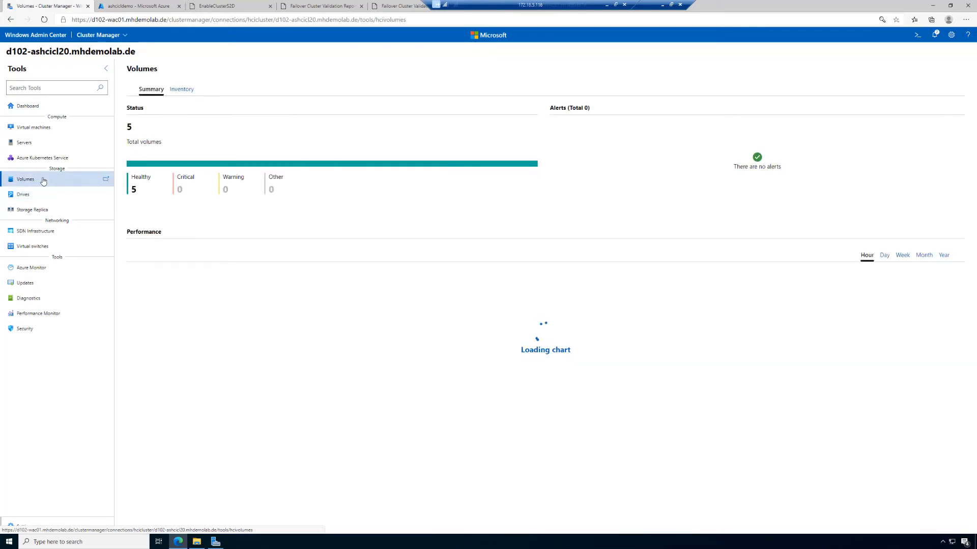
pyautogui.click(185, 91)
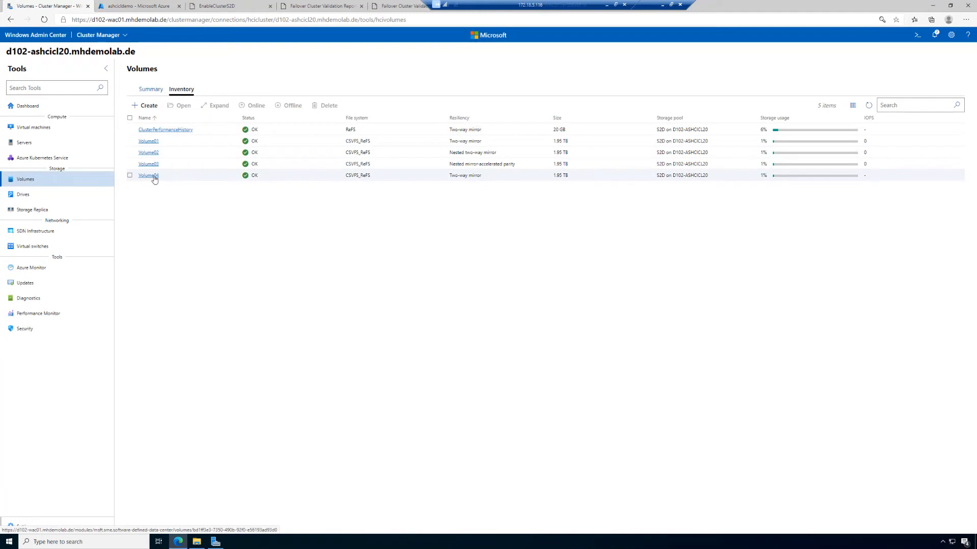
pyautogui.click(149, 176)
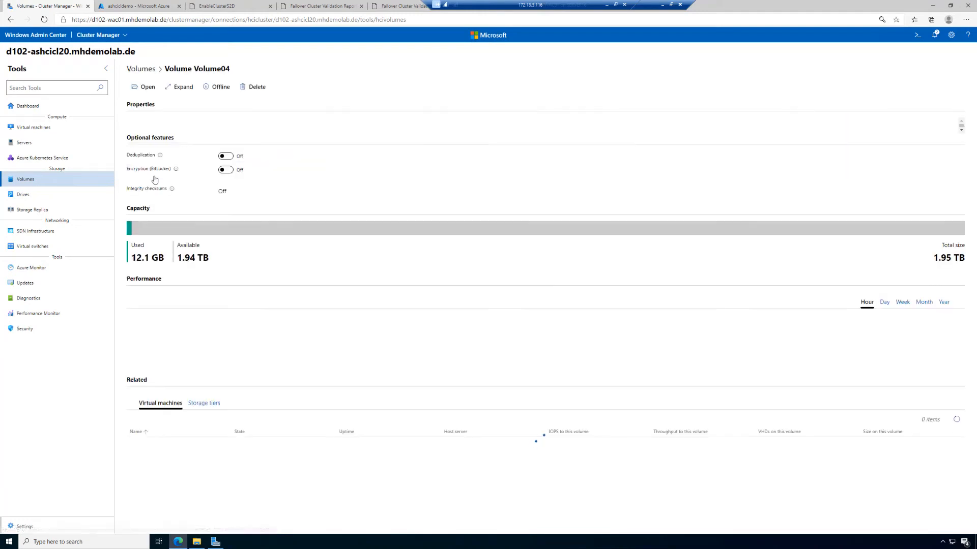
pyautogui.click(180, 88)
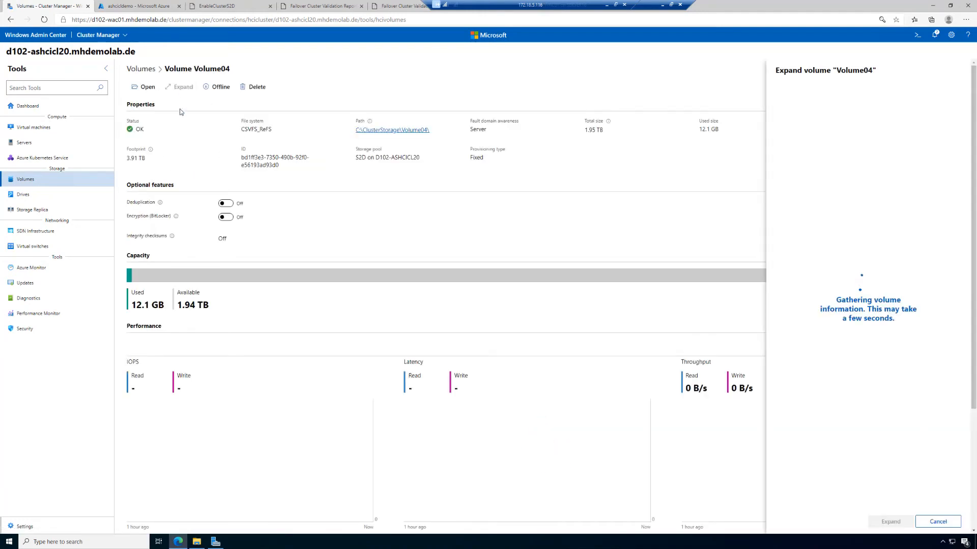
pyautogui.moveTo(828, 106); pyautogui.dragTo(756, 99)
pyautogui.press('Left')
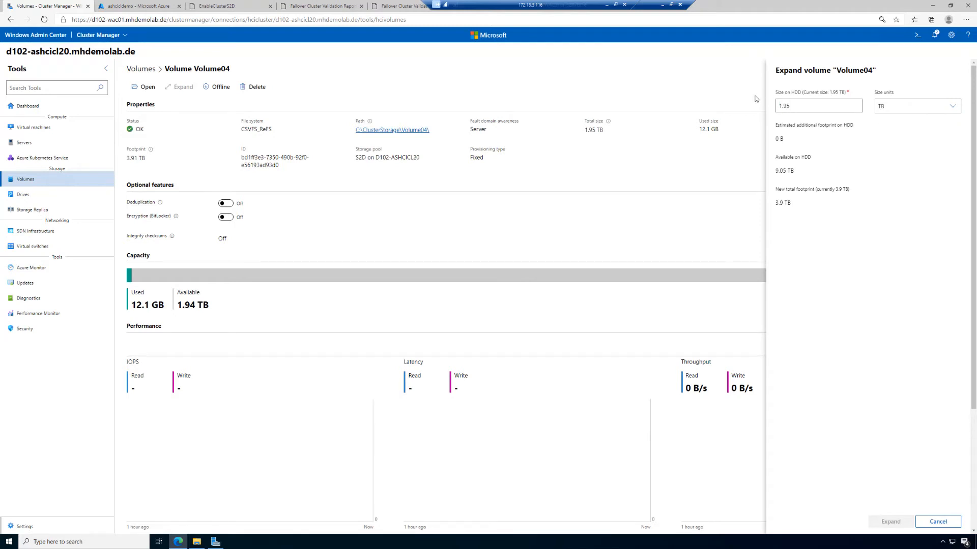
pyautogui.hotkey('shift', 'End')
pyautogui.write('25000')
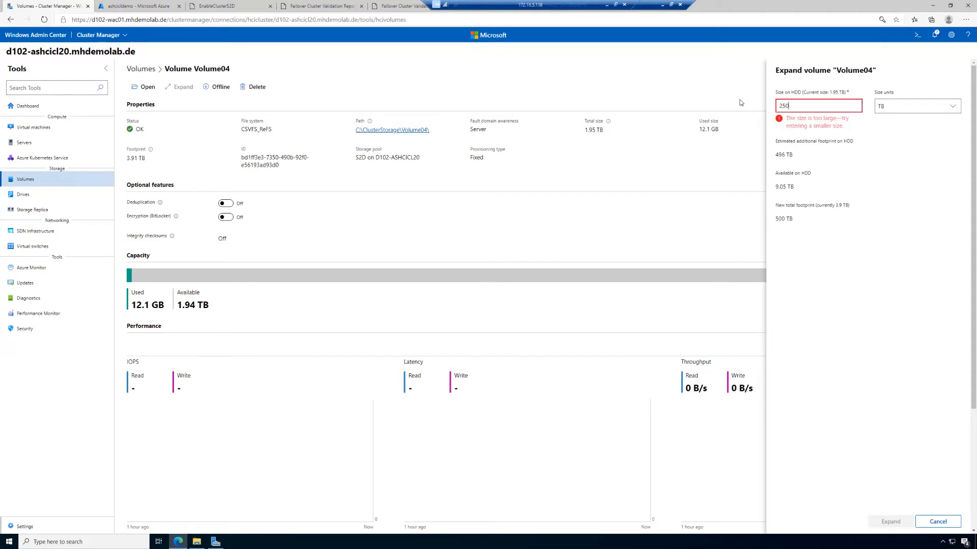
pyautogui.press('BackSpace')
pyautogui.moveTo(798, 105); pyautogui.dragTo(777, 105)
pyautogui.write('2200')
# Switch the size units to GB and expand Volume04 to 2500 GB
pyautogui.click(952, 106)
pyautogui.click(915, 121)
pyautogui.moveTo(793, 106); pyautogui.dragTo(755, 106)
pyautogui.write('2500')
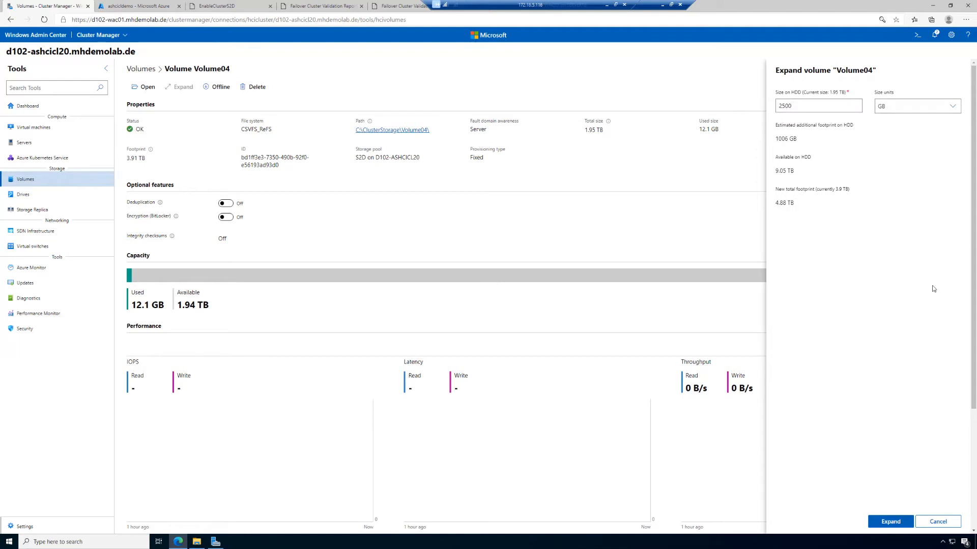
pyautogui.click(890, 521)
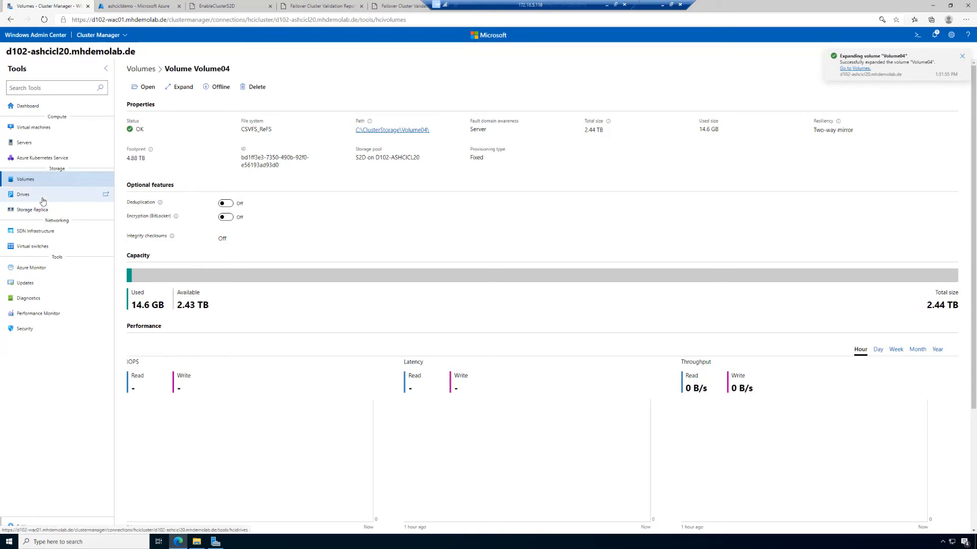
# Examine the drives' used, available and reserve capacity and per-drive storage usage following the latest expansion of Volume04
pyautogui.click(43, 201)
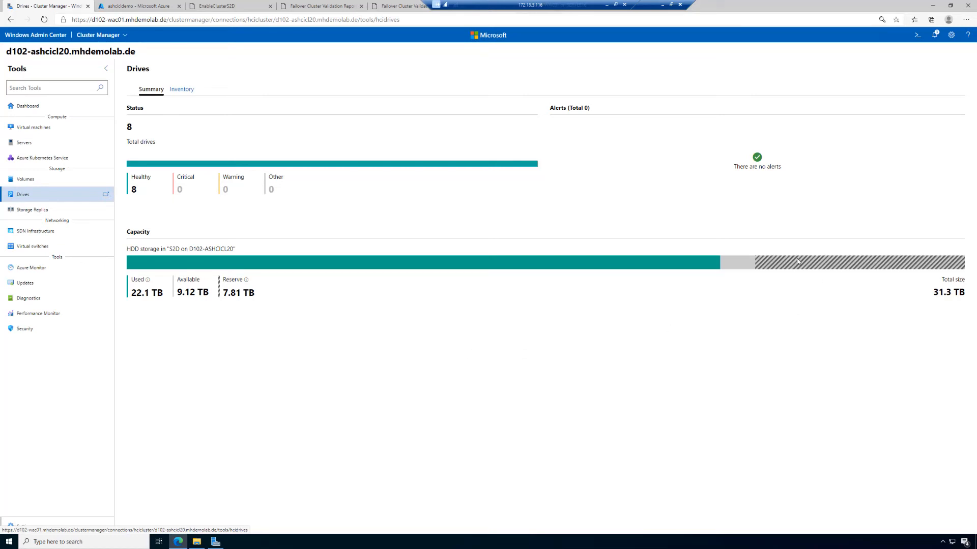
pyautogui.click(182, 91)
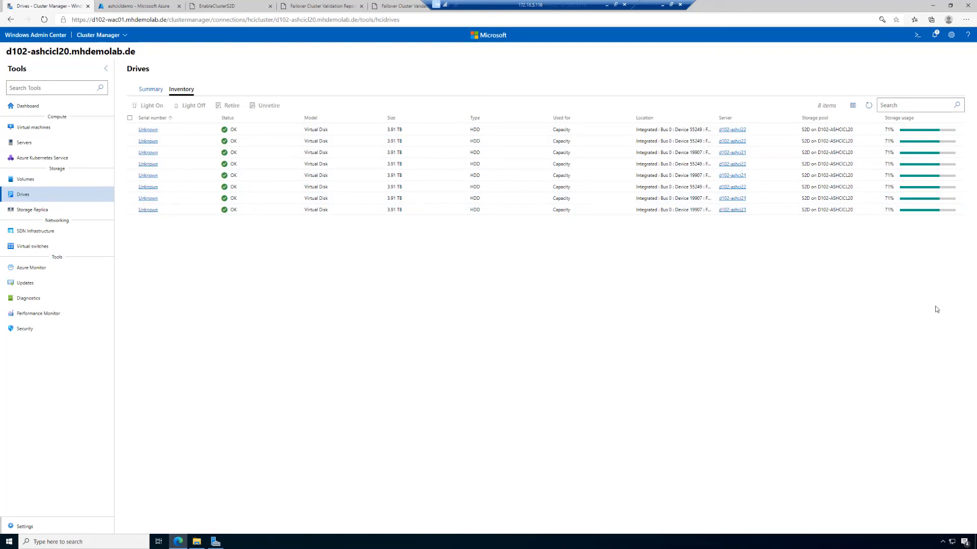
pyautogui.hotkey('ctrl', '1')
pyautogui.click(855, 123)
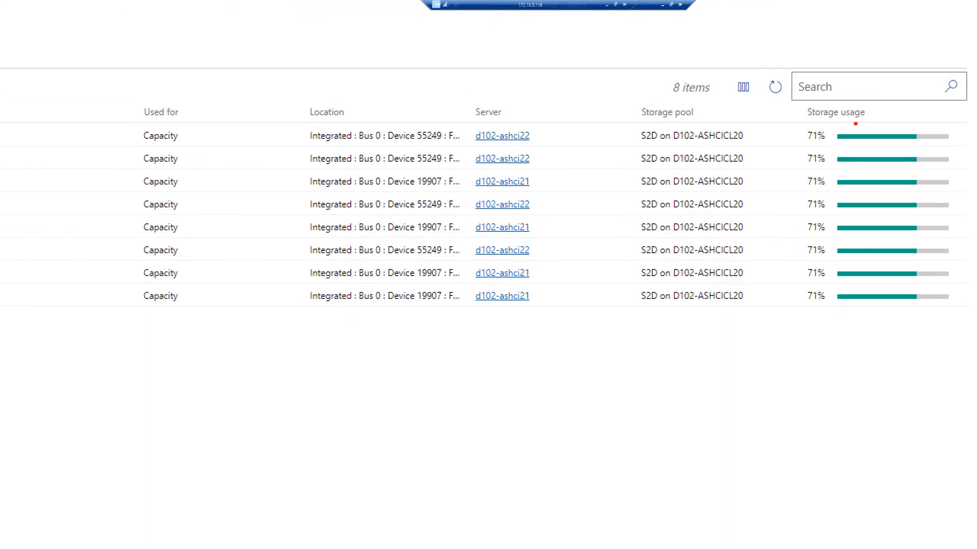
pyautogui.moveTo(930, 124)
pyautogui.mouseDown()
pyautogui.moveTo(960, 188)
pyautogui.moveTo(956, 317)
pyautogui.mouseUp()
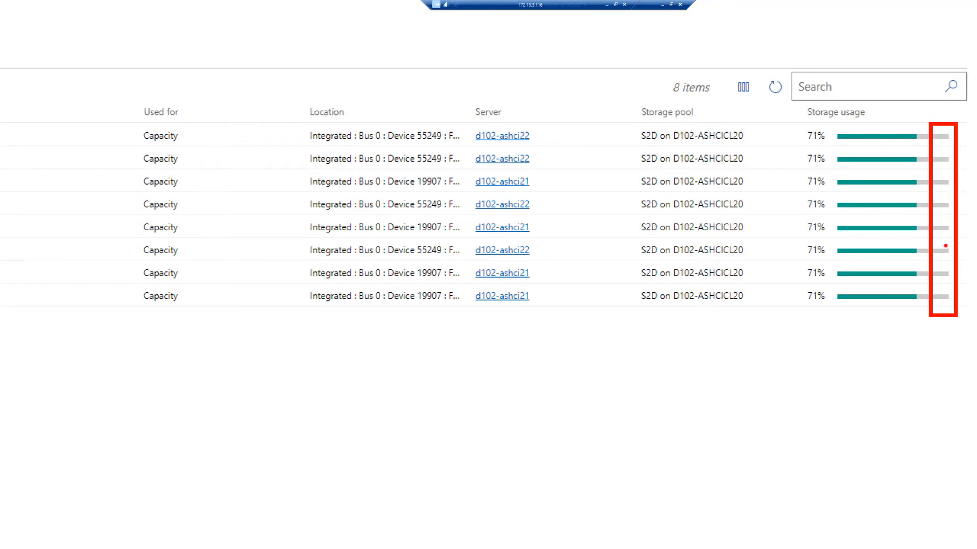
pyautogui.moveTo(853, 305)
pyautogui.mouseDown()
pyautogui.moveTo(876, 291)
pyautogui.moveTo(876, 306)
pyautogui.mouseUp()
pyautogui.press('Escape')
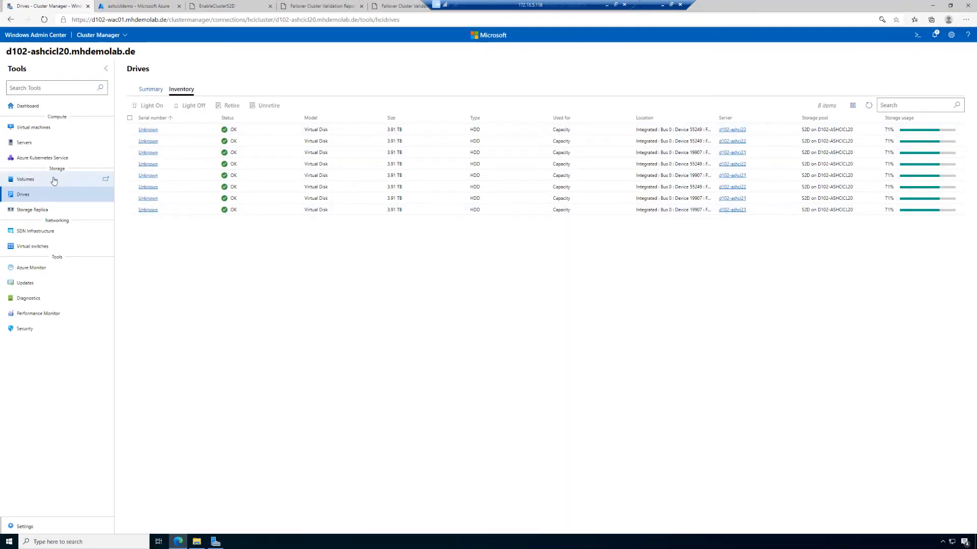
pyautogui.click(42, 183)
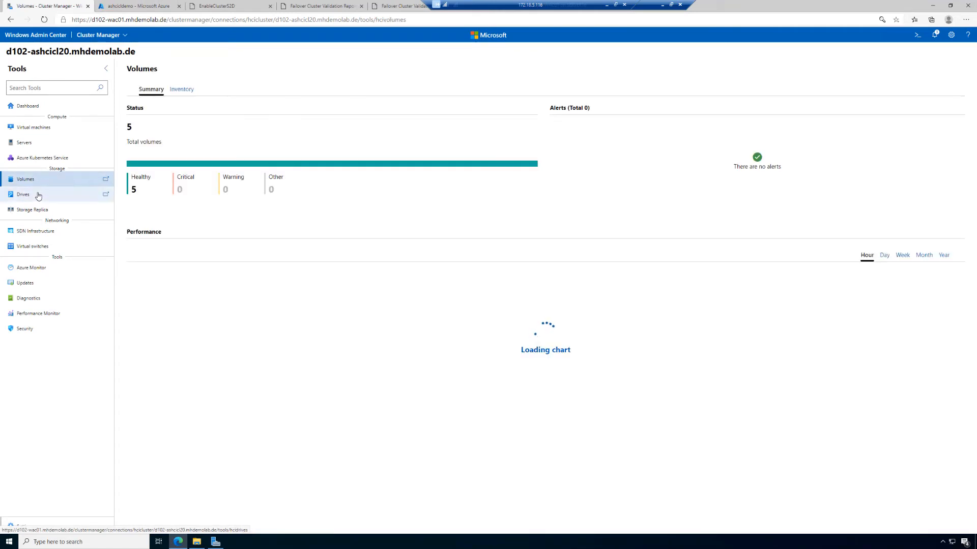
pyautogui.click(38, 196)
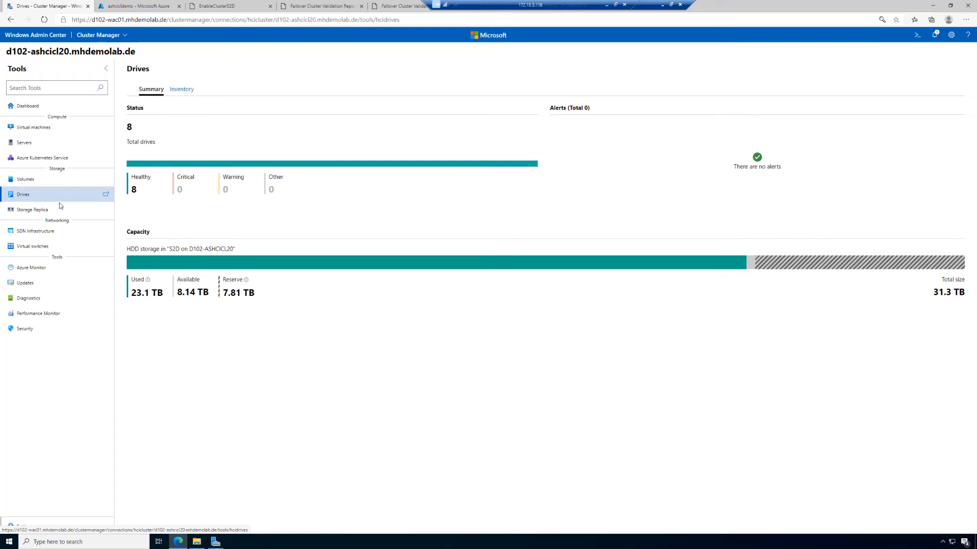
# Expand Volume04 to 3 TB from its details in the volume inventory
pyautogui.click(39, 181)
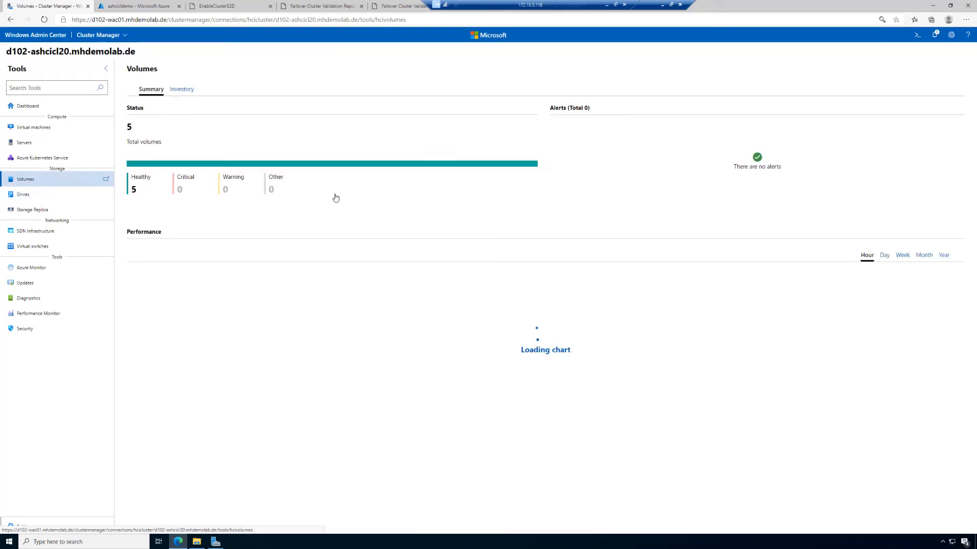
pyautogui.click(180, 90)
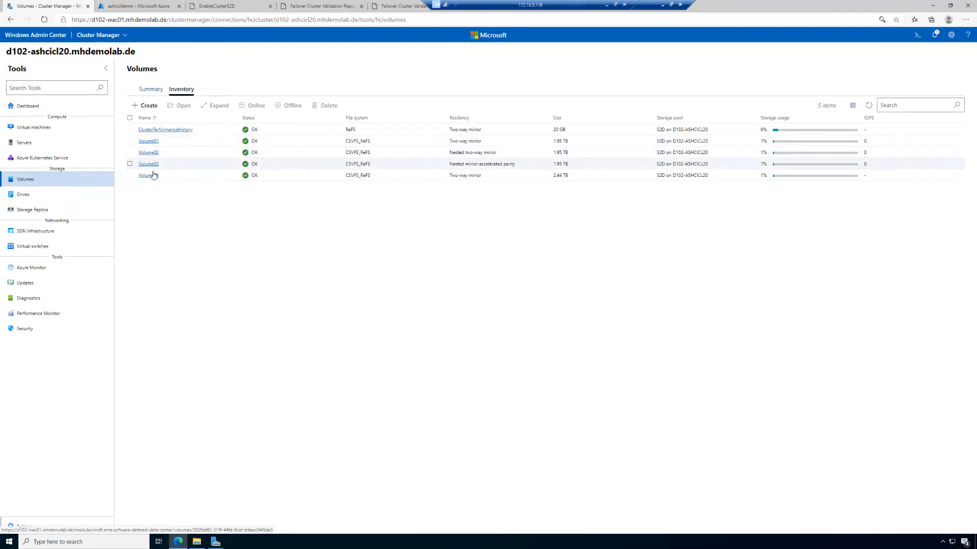
pyautogui.click(153, 175)
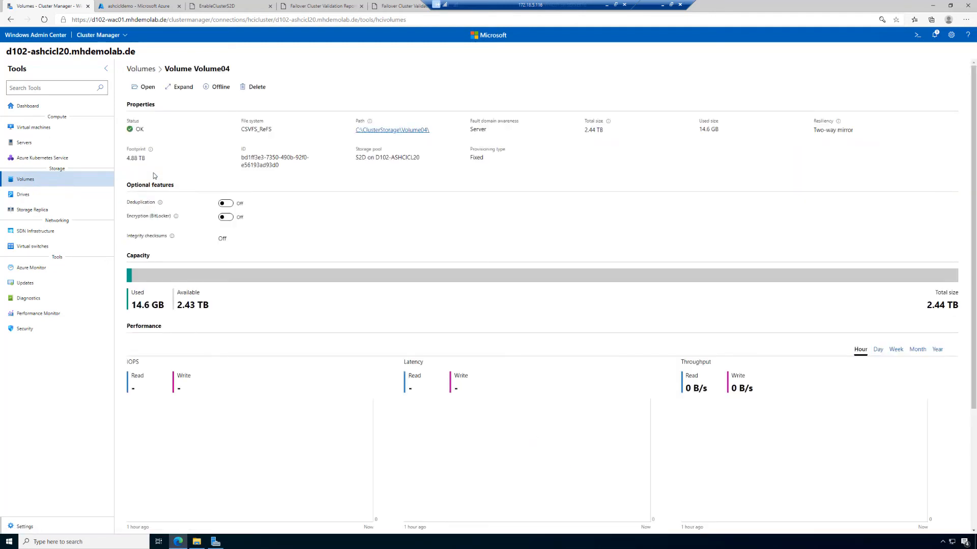
pyautogui.click(176, 88)
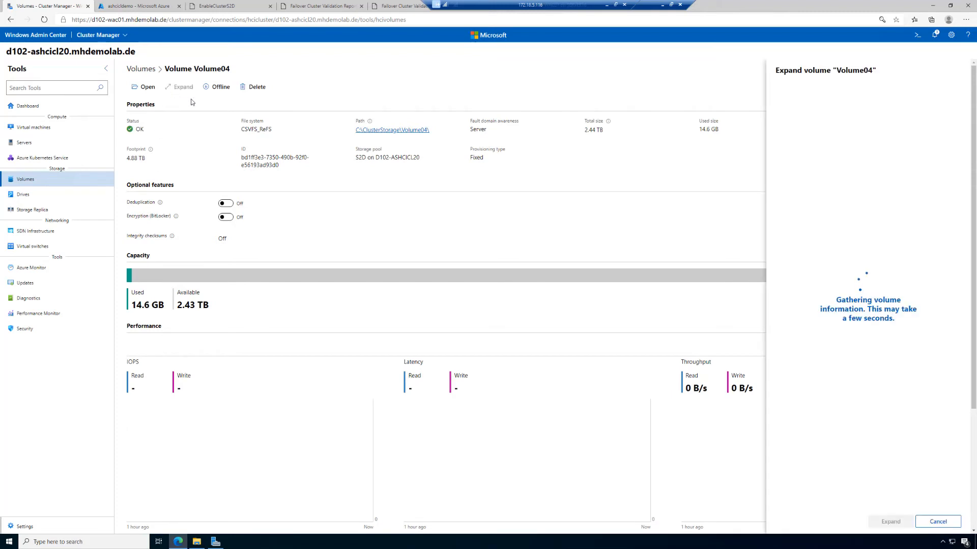
pyautogui.moveTo(799, 108); pyautogui.dragTo(753, 105)
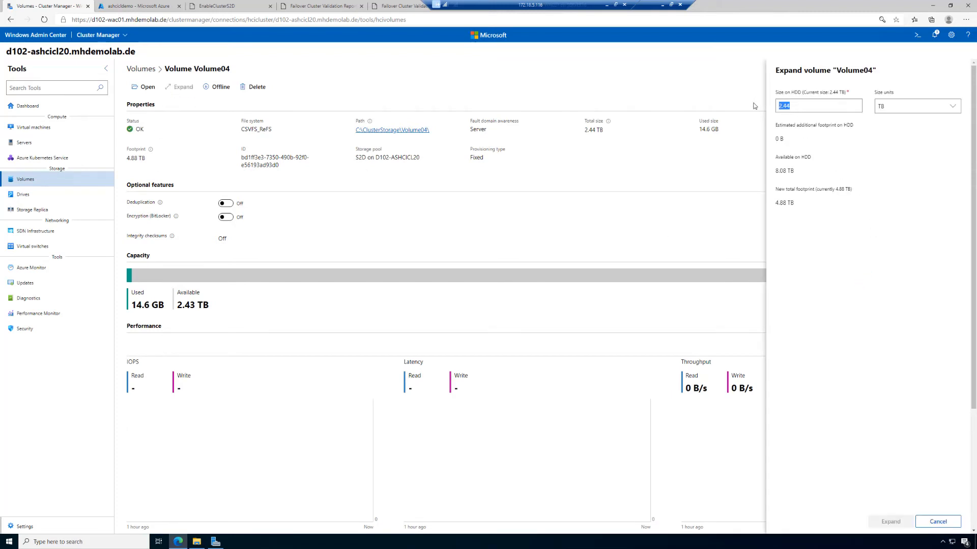
pyautogui.write('3000')
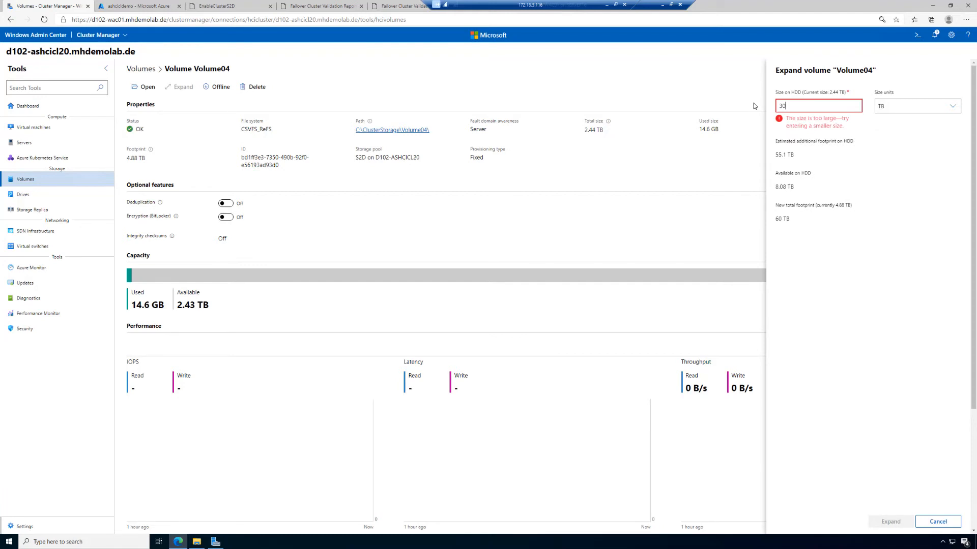
pyautogui.click(930, 106)
pyautogui.click(930, 106)
pyautogui.press('BackSpace')
pyautogui.press('BackSpace')
pyautogui.press('BackSpace')
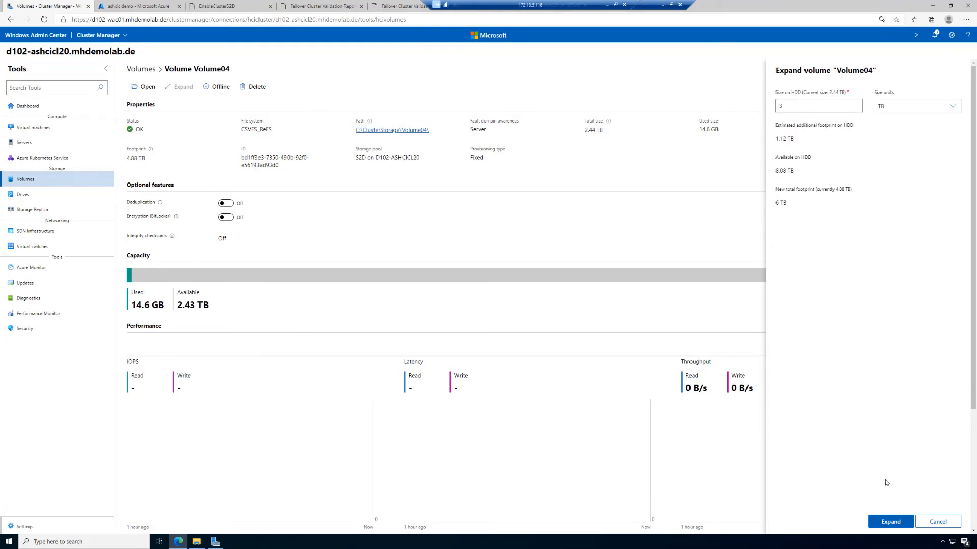
pyautogui.click(900, 524)
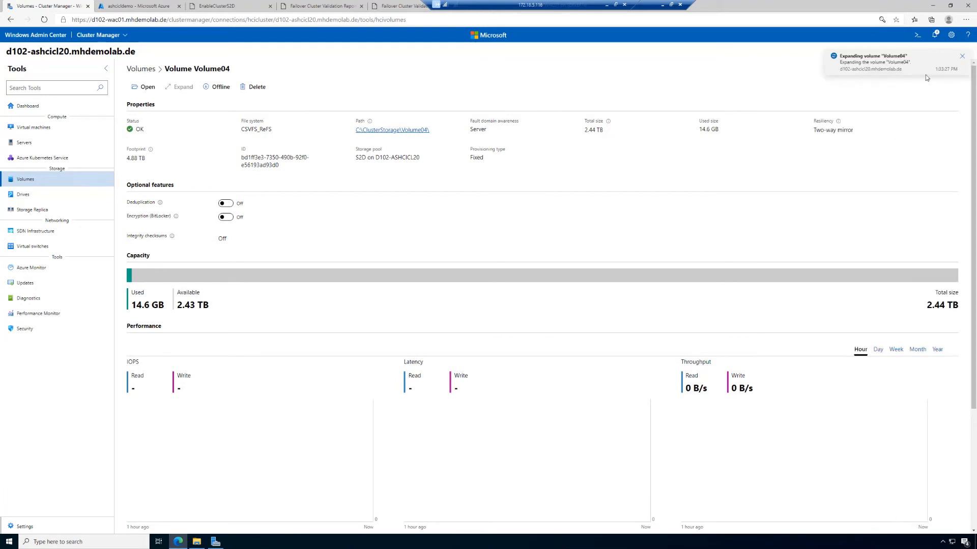
# Check the expansion progress of Volume04, and examine the drives' used, available and reserve capacity along with per-drive storage usage
pyautogui.click(934, 34)
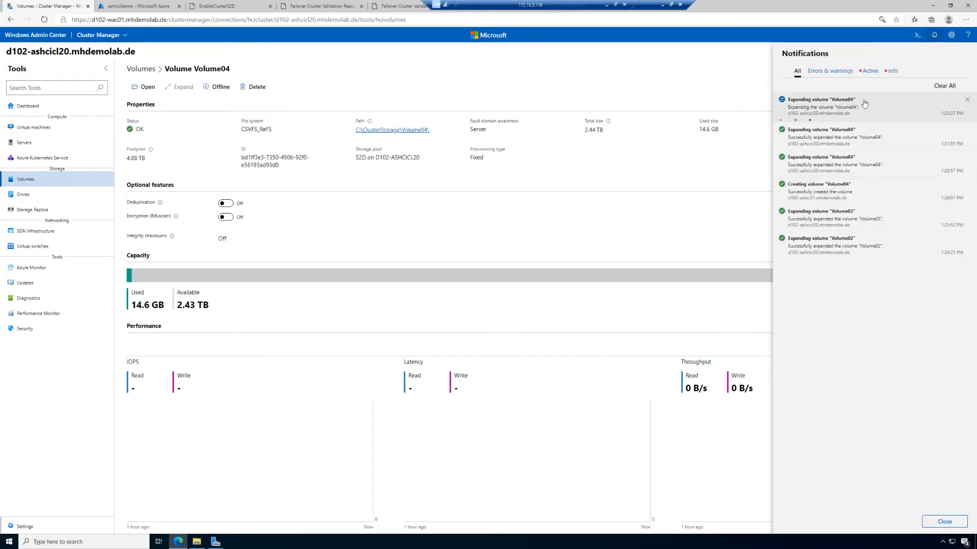
pyautogui.click(573, 78)
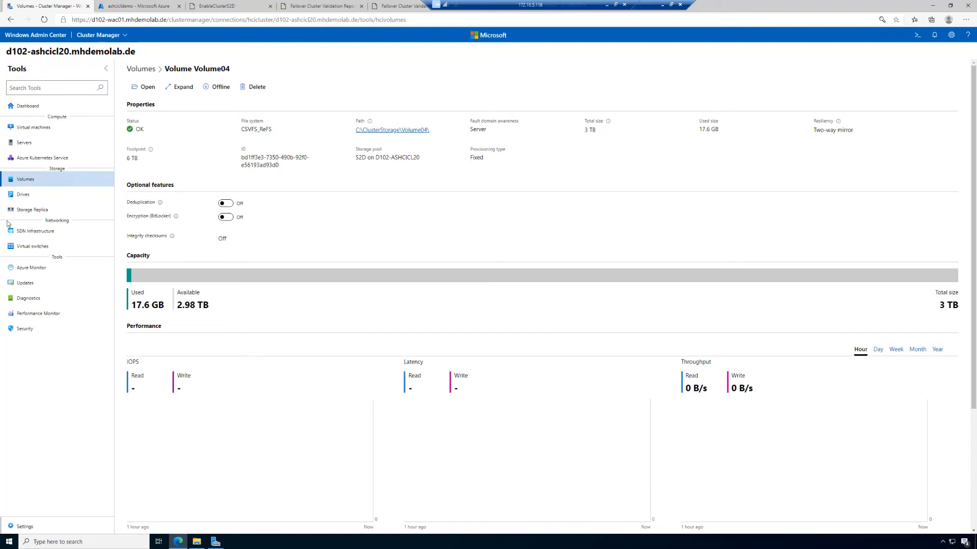
pyautogui.click(20, 200)
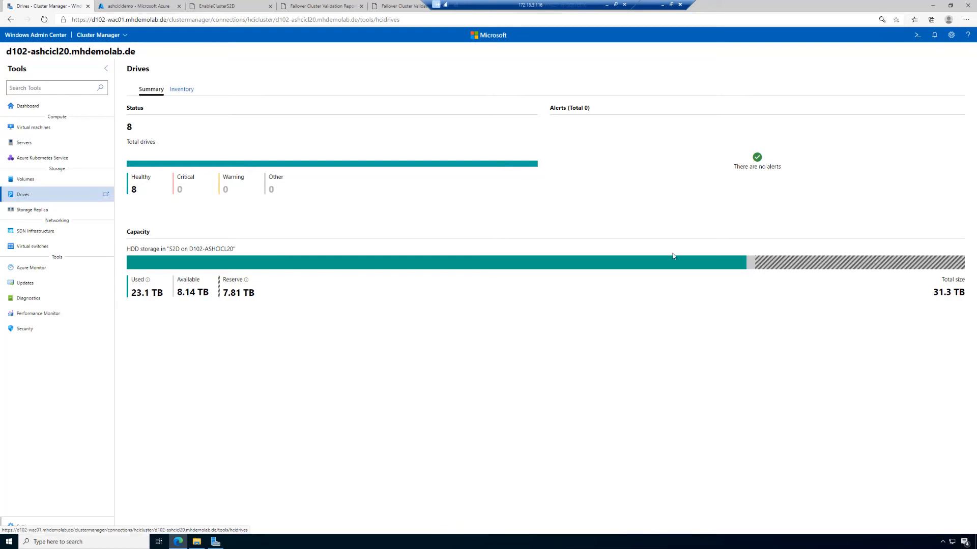
pyautogui.click(181, 90)
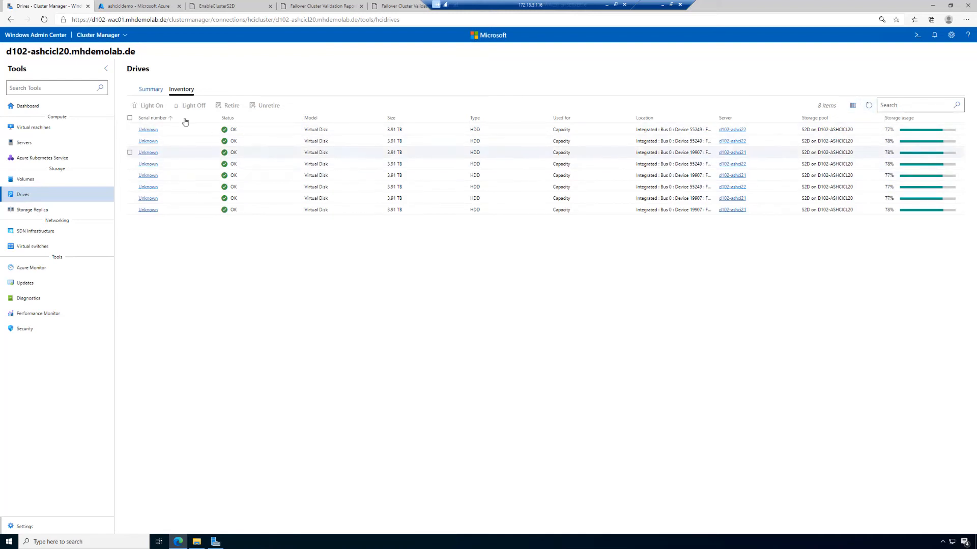
pyautogui.click(151, 90)
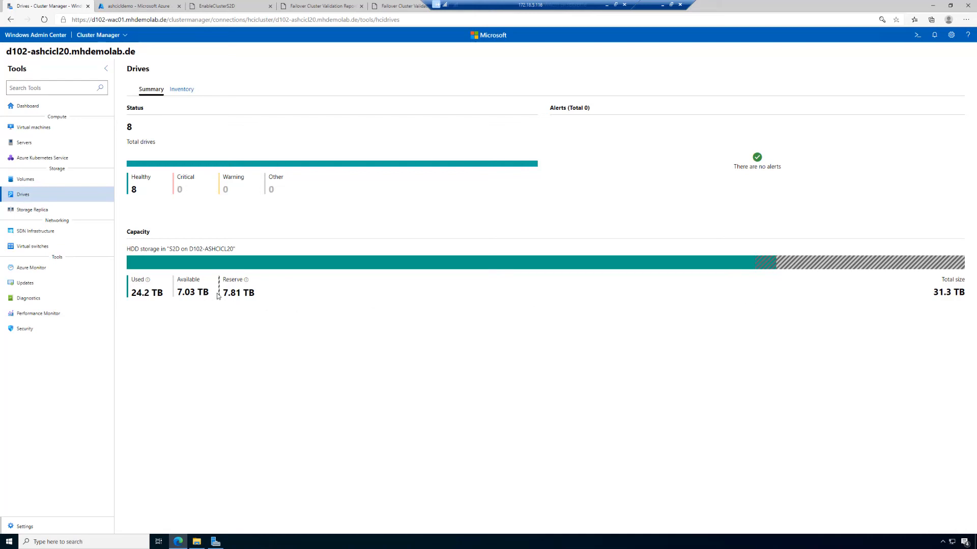
pyautogui.moveTo(239, 292); pyautogui.dragTo(259, 293)
pyautogui.click(767, 300)
pyautogui.click(179, 90)
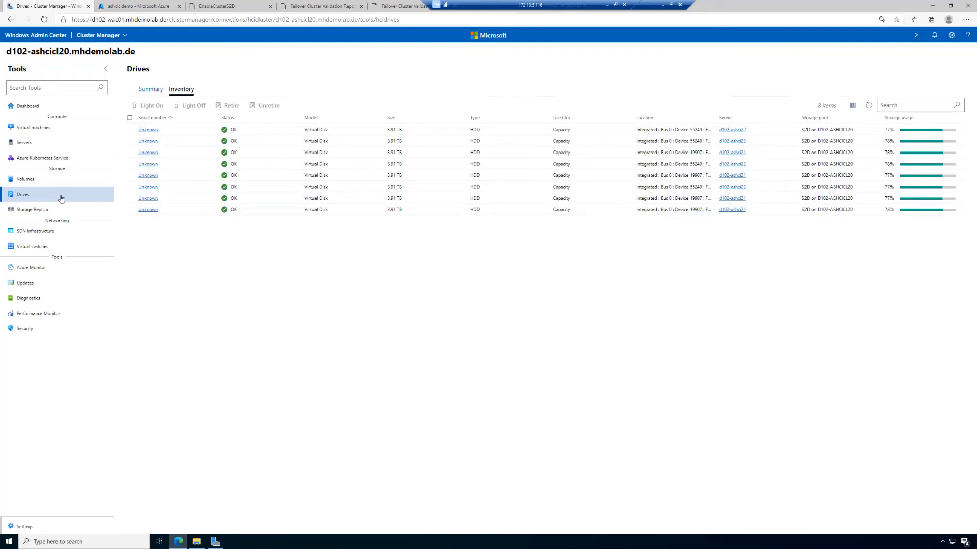
# Delete Volume04 from the cluster's volume inventory
pyautogui.click(31, 180)
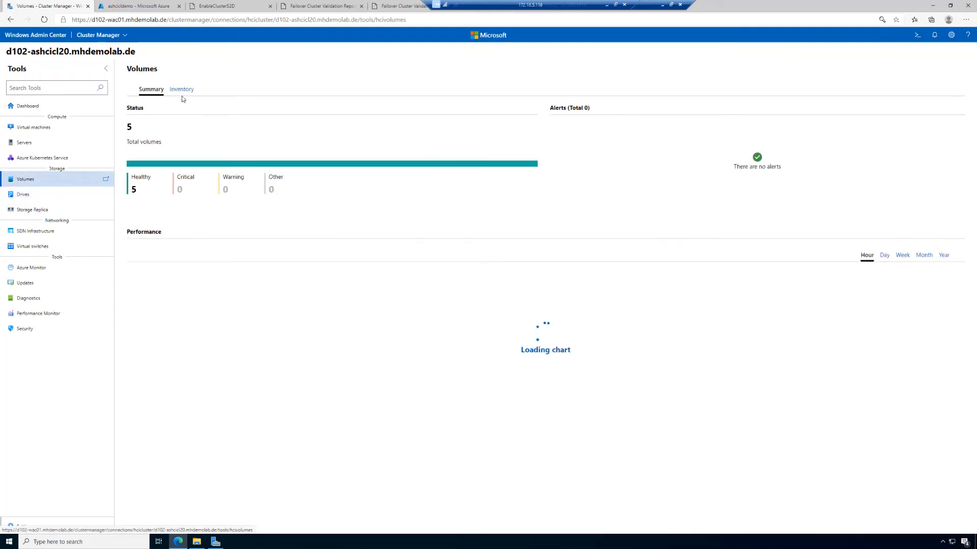
pyautogui.click(182, 90)
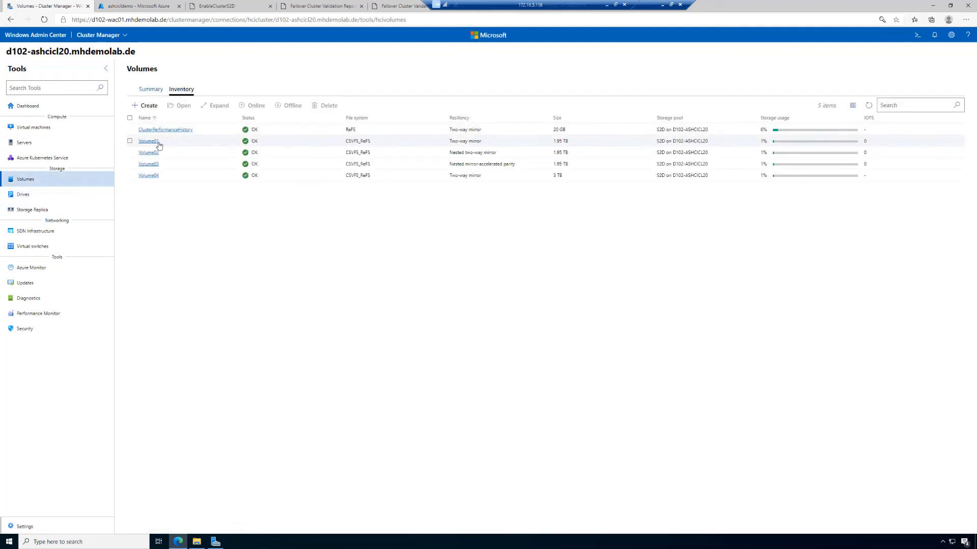
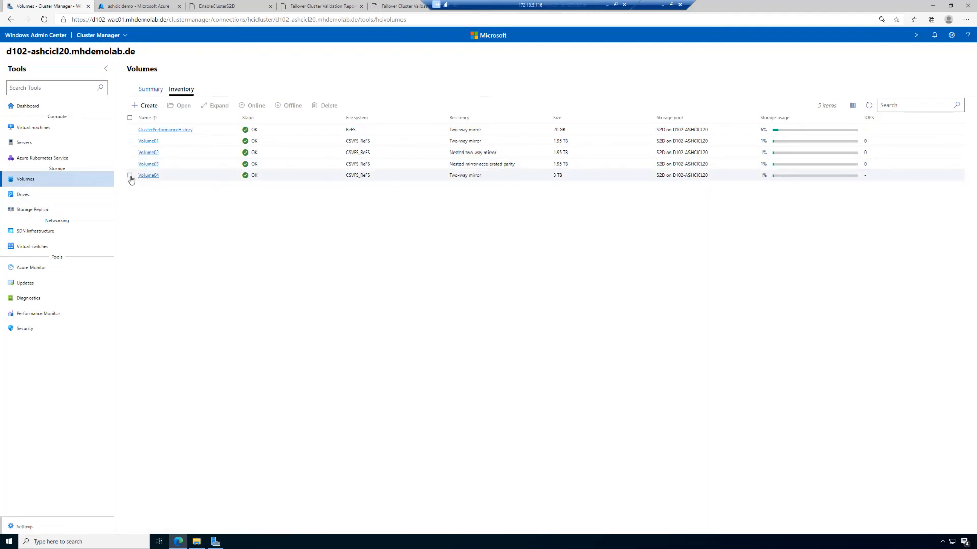
pyautogui.click(130, 176)
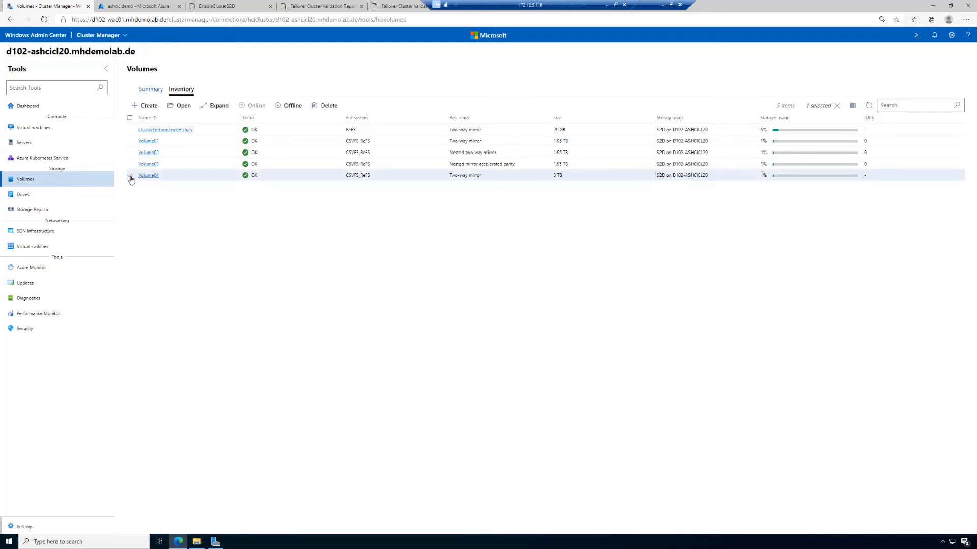
pyautogui.click(328, 106)
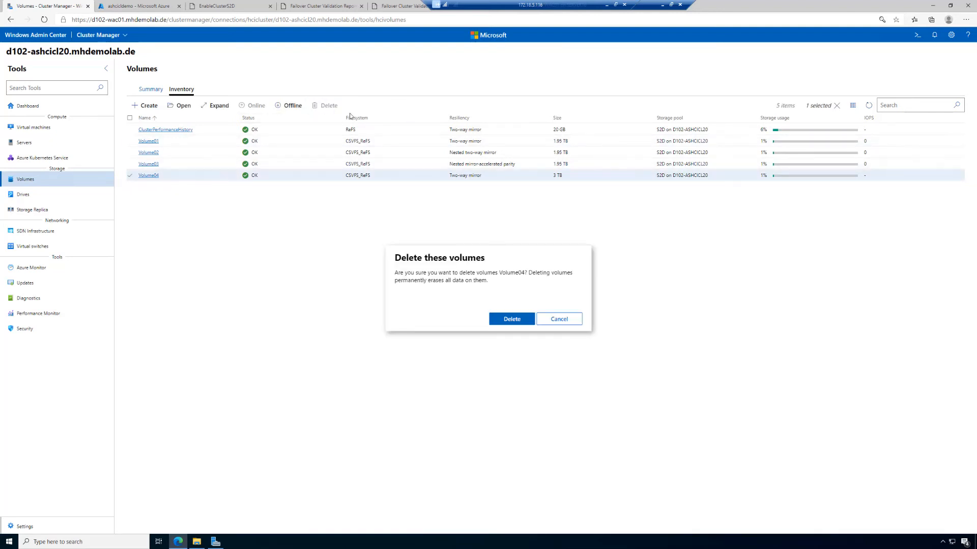
pyautogui.click(508, 319)
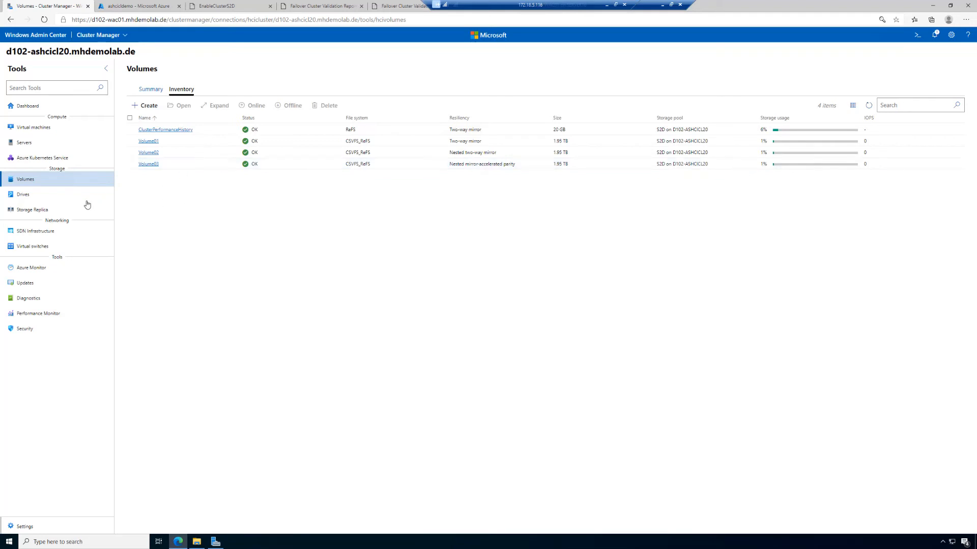
# Review the refreshed per-drive storage usage and the drives' capacity summary following the deletion of Volume04
pyautogui.click(54, 196)
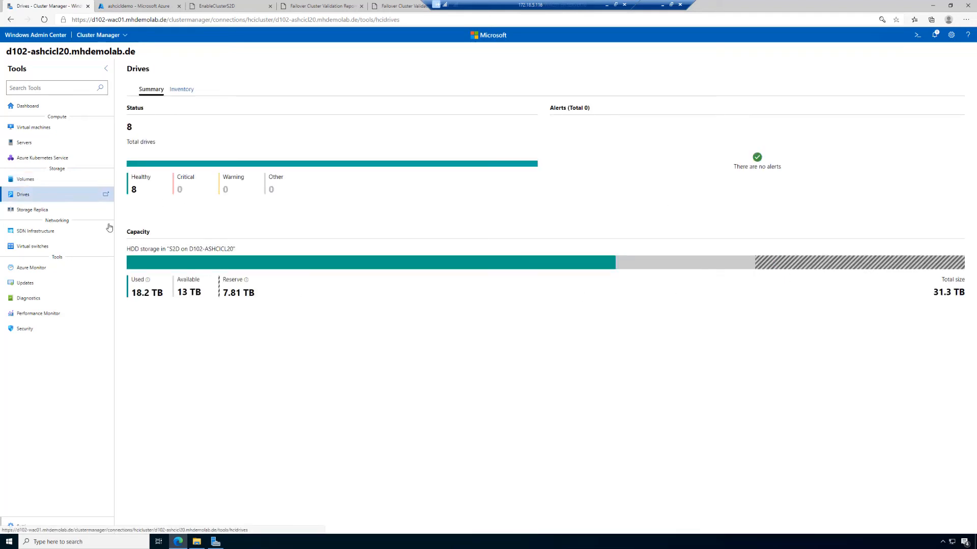
pyautogui.click(179, 90)
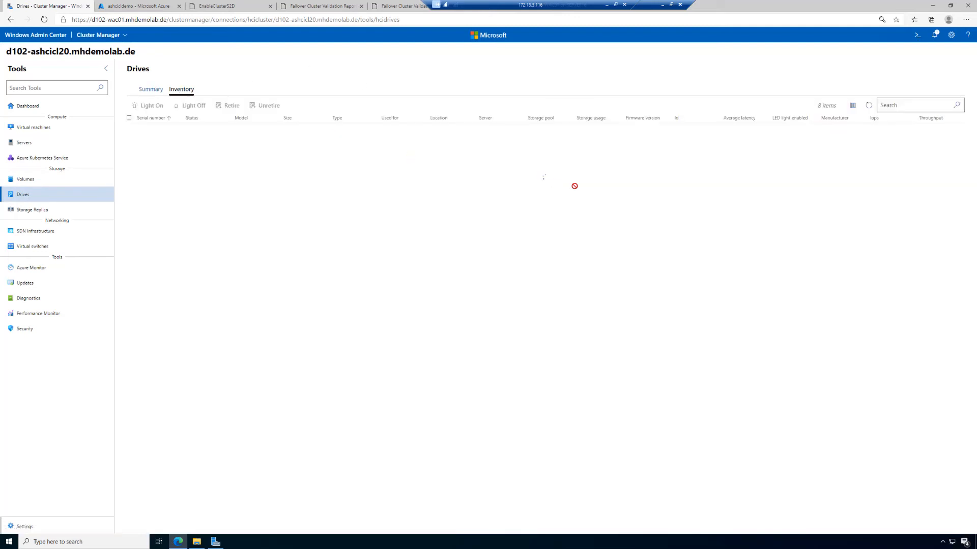
pyautogui.click(869, 106)
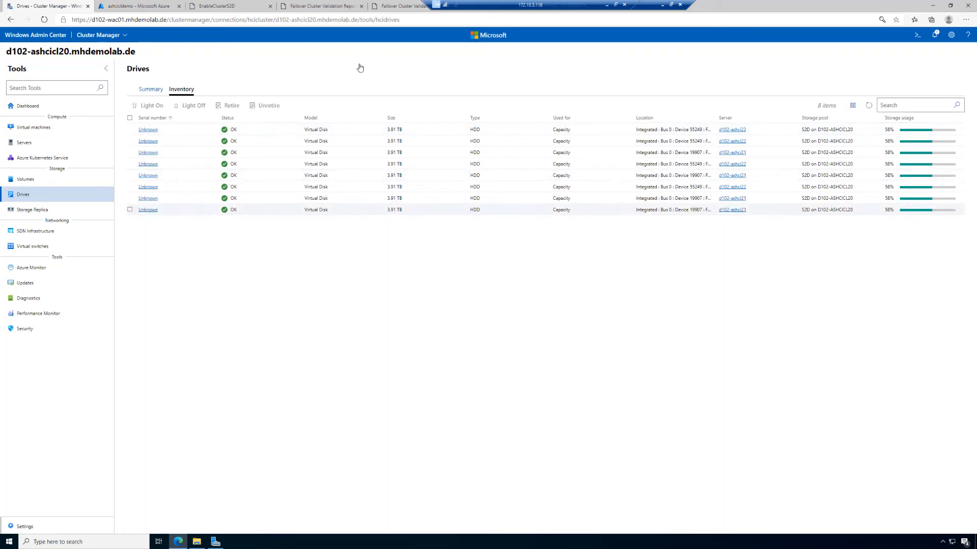
pyautogui.click(151, 91)
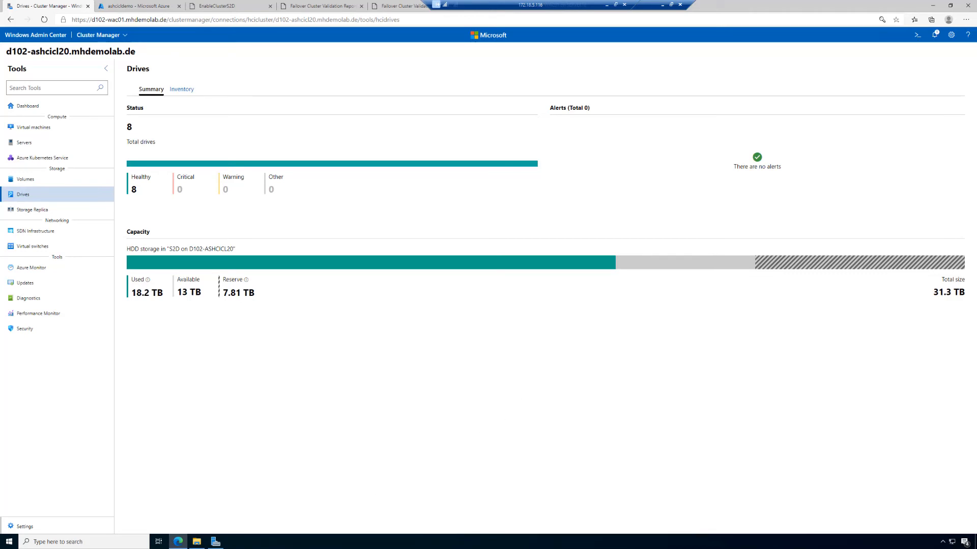
# In the cluster's general Hyper-V host settings, create a VMs folder in C:\ClusterStorage\Volume02 and select it as the virtual hard disks path
pyautogui.click(22, 527)
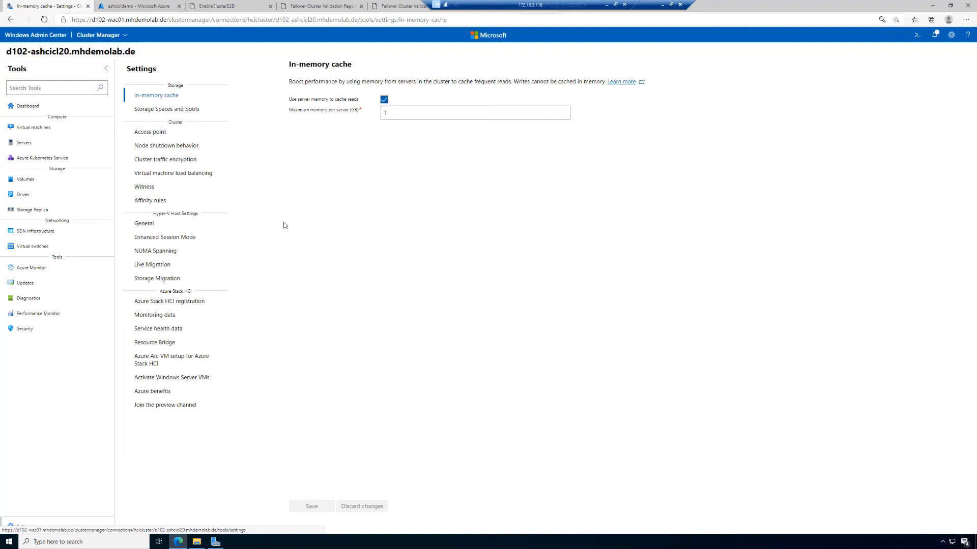
pyautogui.click(143, 226)
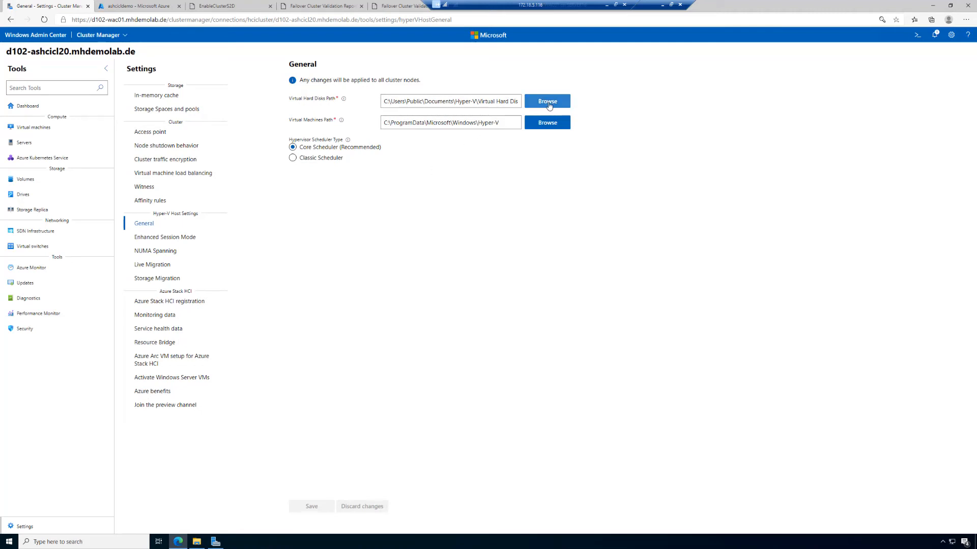
pyautogui.click(548, 104)
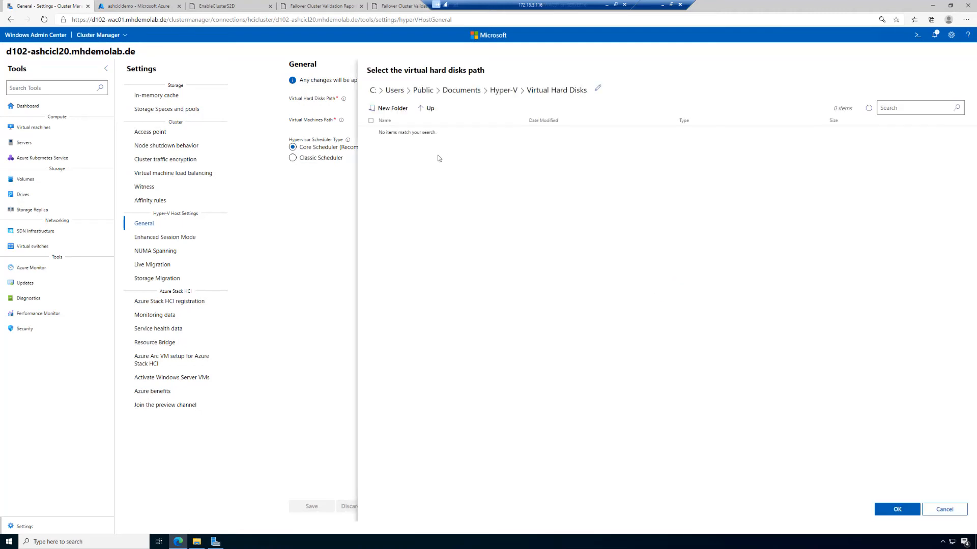
pyautogui.click(374, 92)
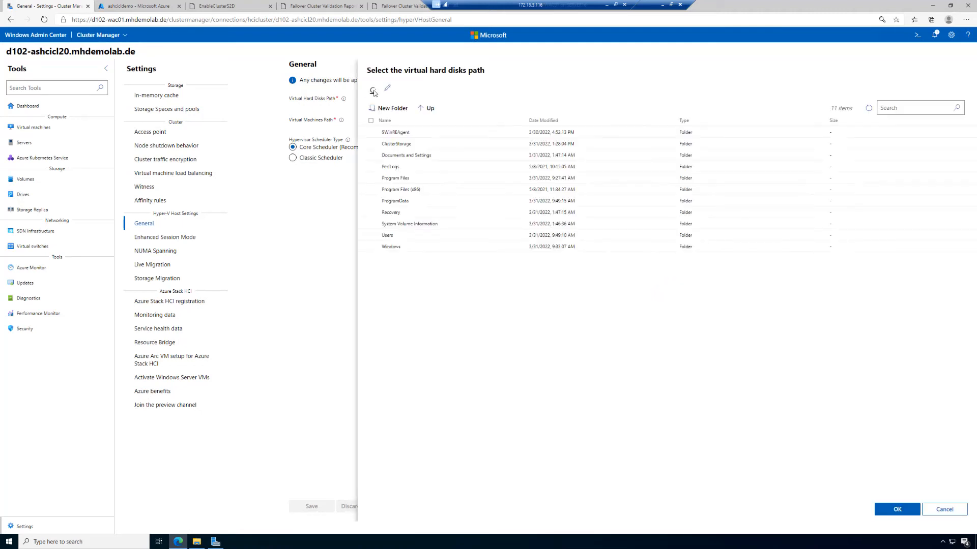
pyautogui.doubleClick(395, 143)
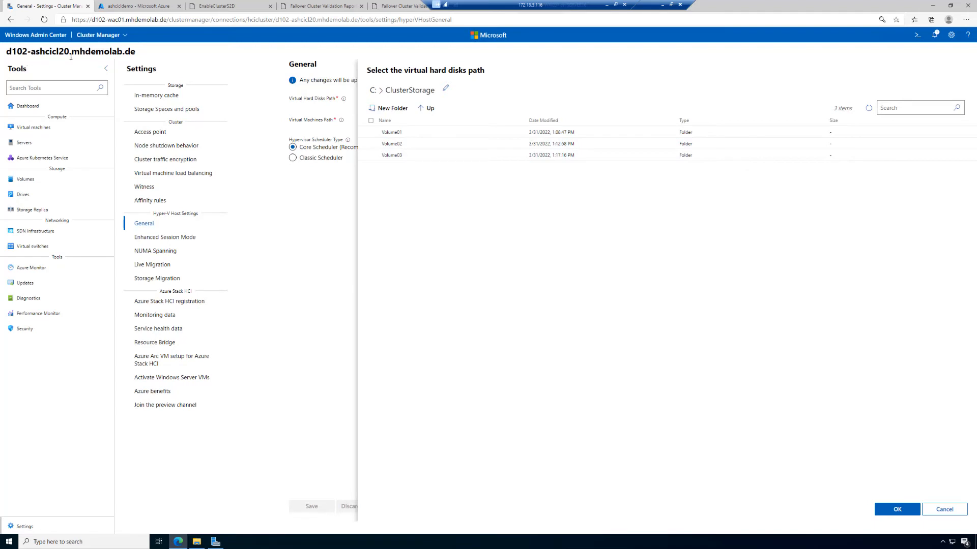
pyautogui.doubleClick(391, 144)
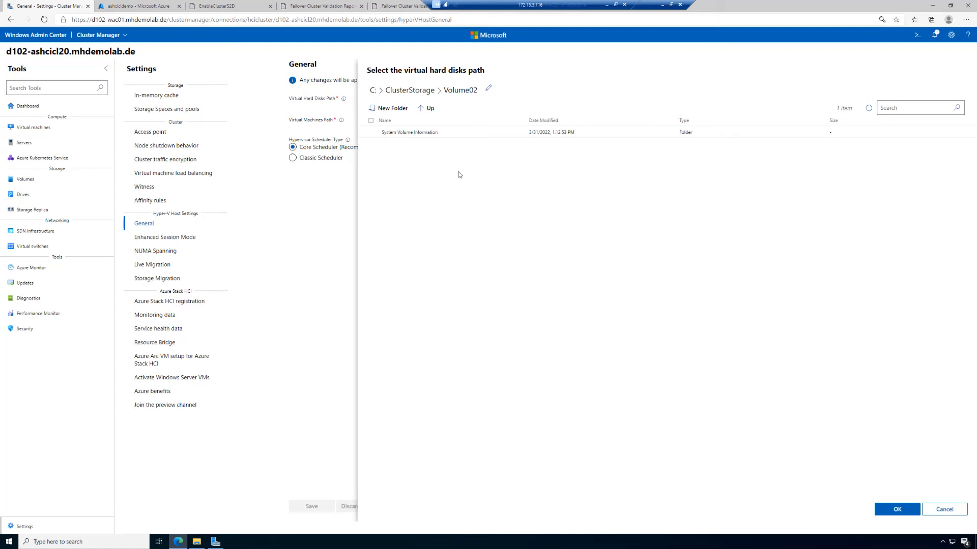
pyautogui.click(377, 109)
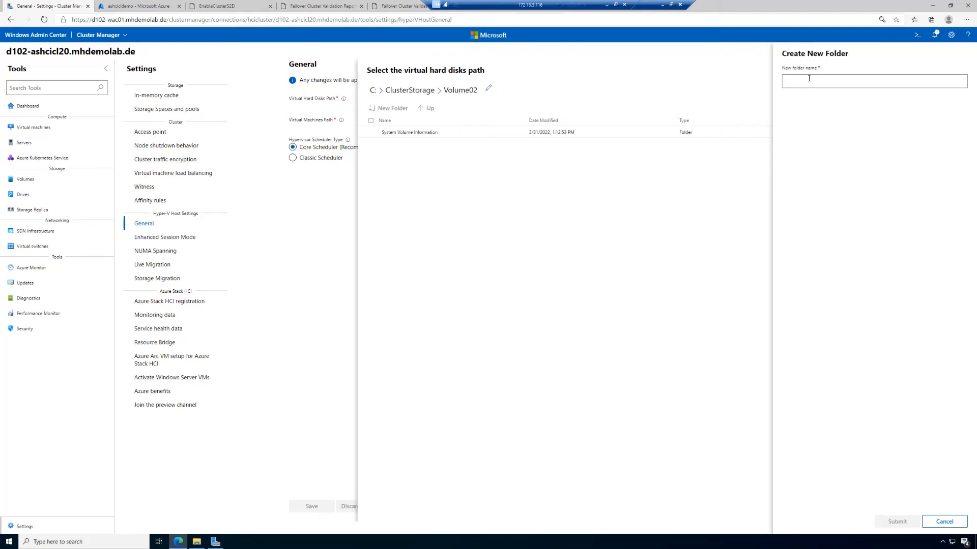
pyautogui.write('VMs')
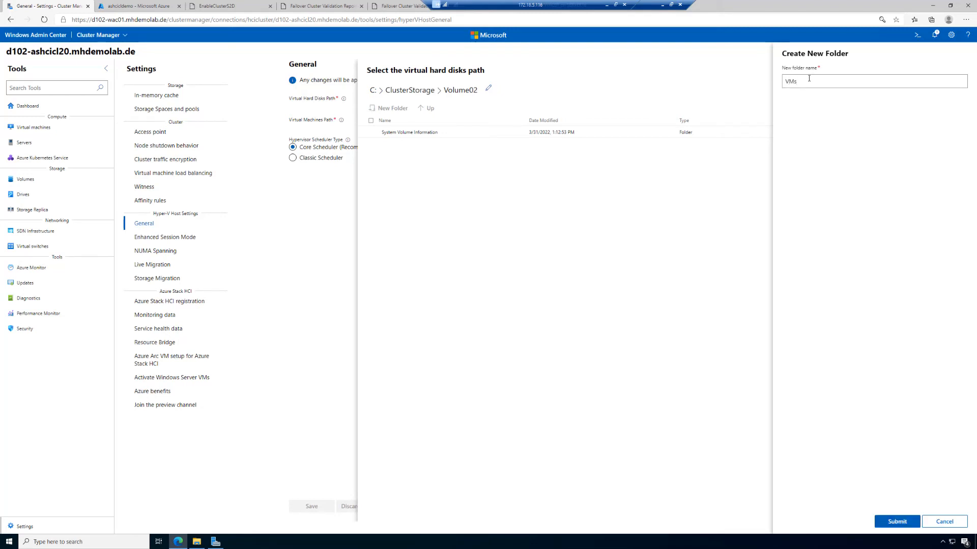
pyautogui.click(897, 521)
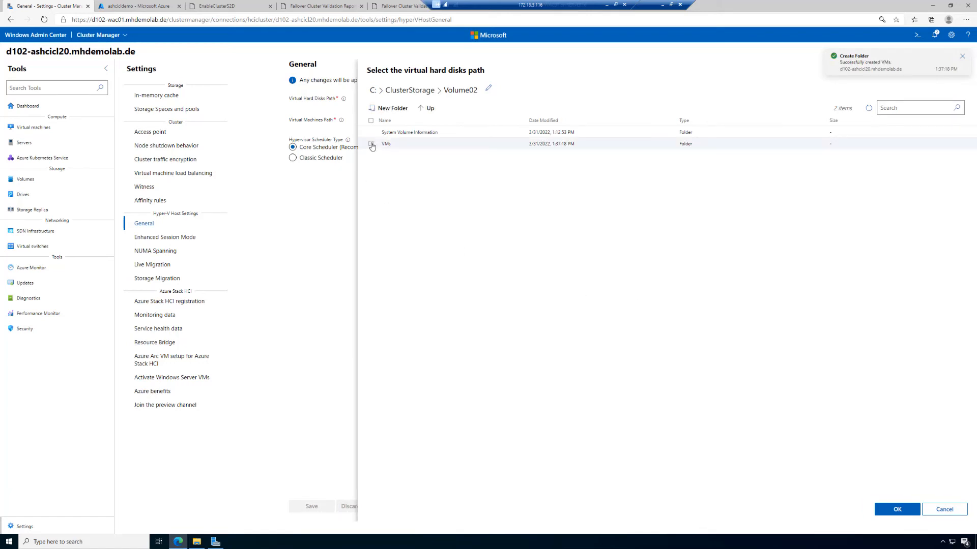
pyautogui.click(372, 146)
pyautogui.click(906, 509)
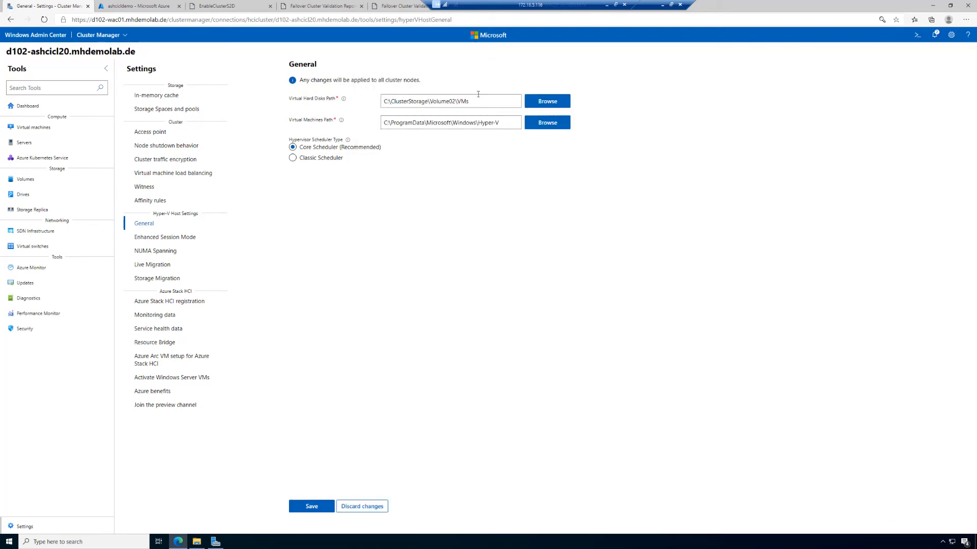
# Set the virtual machines path to the VMs folder in C:\ClusterStorage\Volume02 and save the general Hyper-V host settings
pyautogui.click(545, 122)
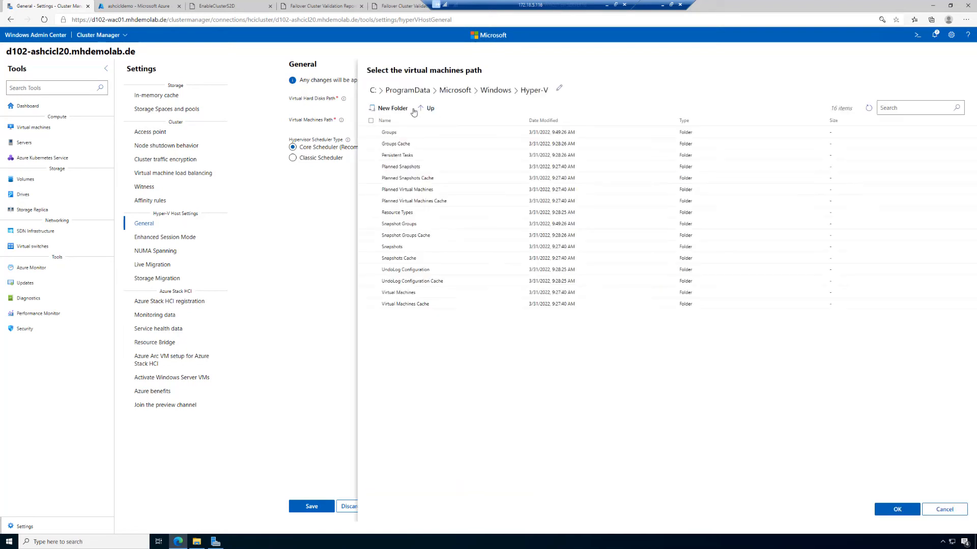
pyautogui.click(372, 91)
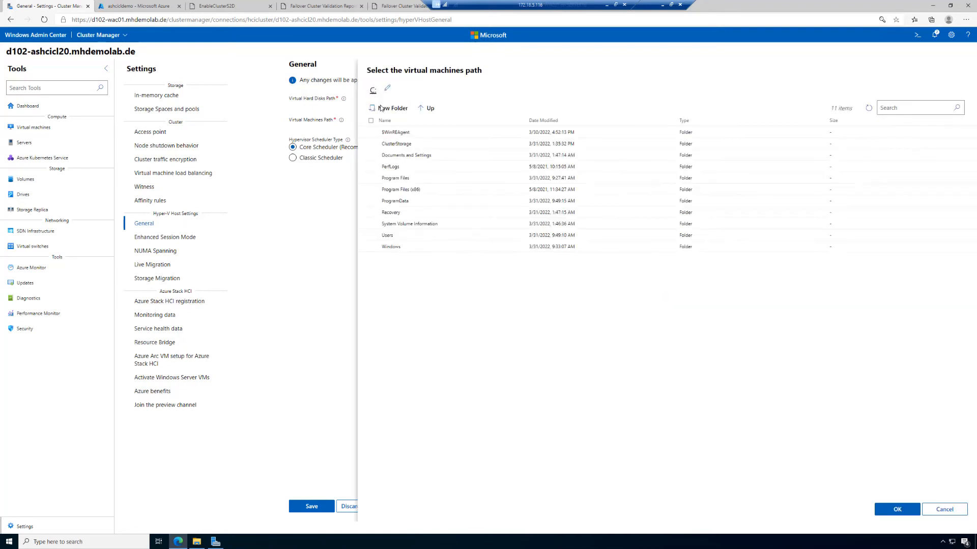
pyautogui.doubleClick(387, 146)
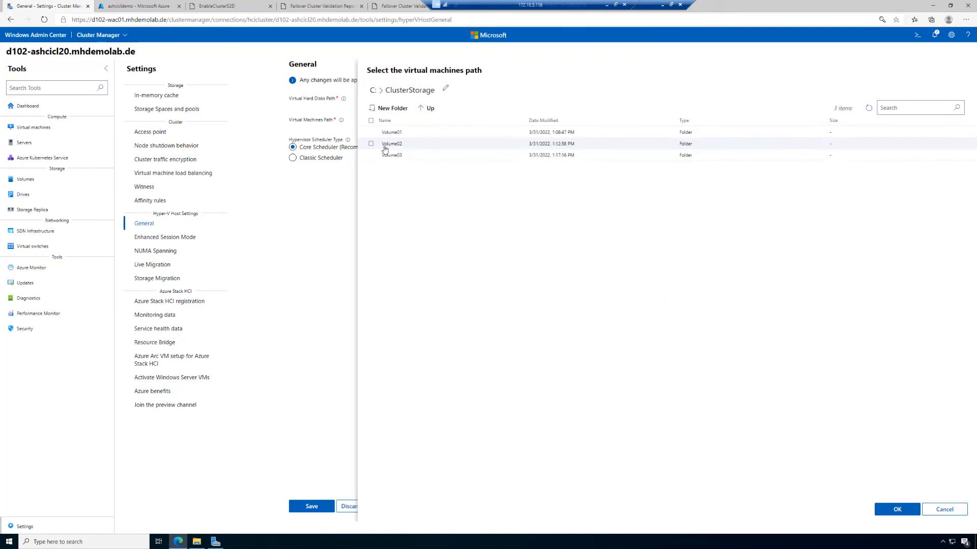
pyautogui.doubleClick(384, 144)
pyautogui.click(374, 145)
pyautogui.click(908, 513)
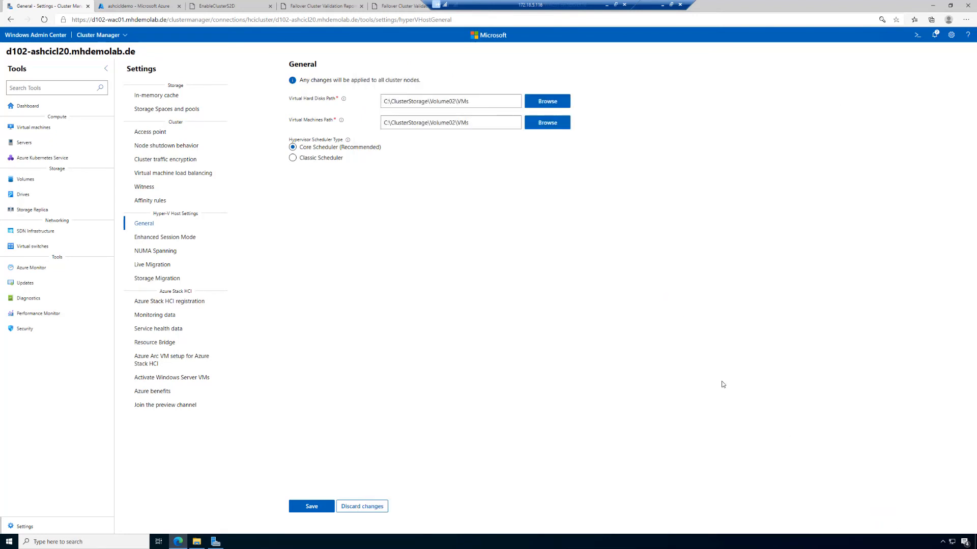
pyautogui.click(314, 505)
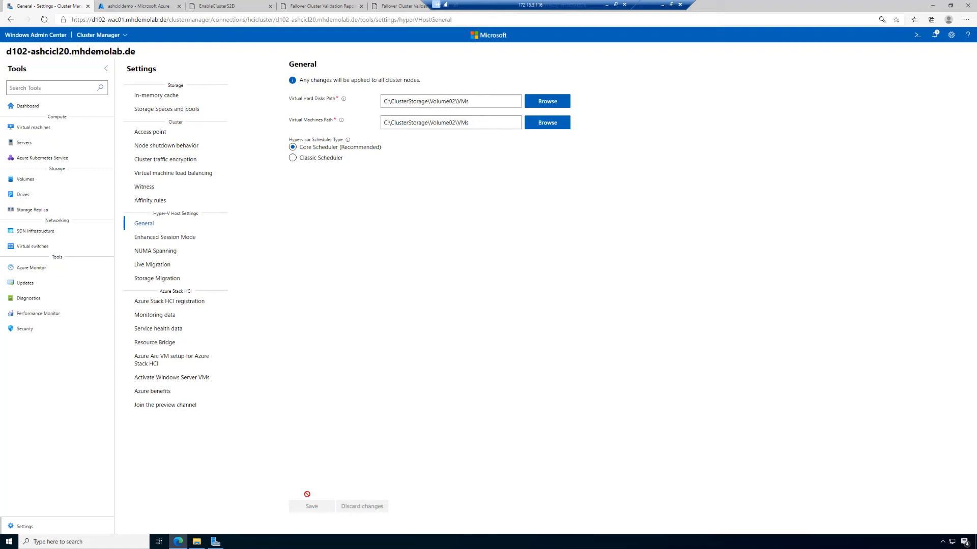
# Switch to the cluster d102-ashcicl30.mhdemolab.de and examine its server inventory
pyautogui.click(34, 36)
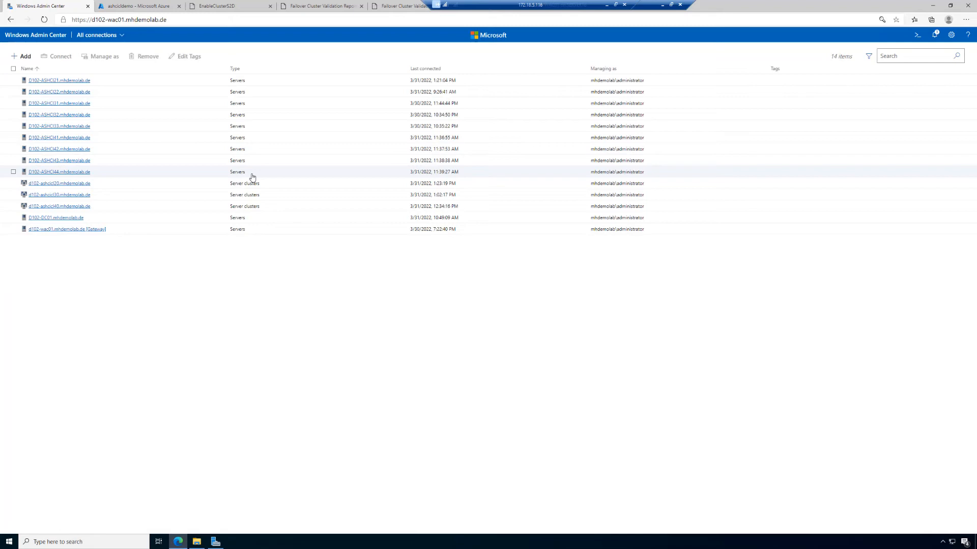
pyautogui.click(60, 196)
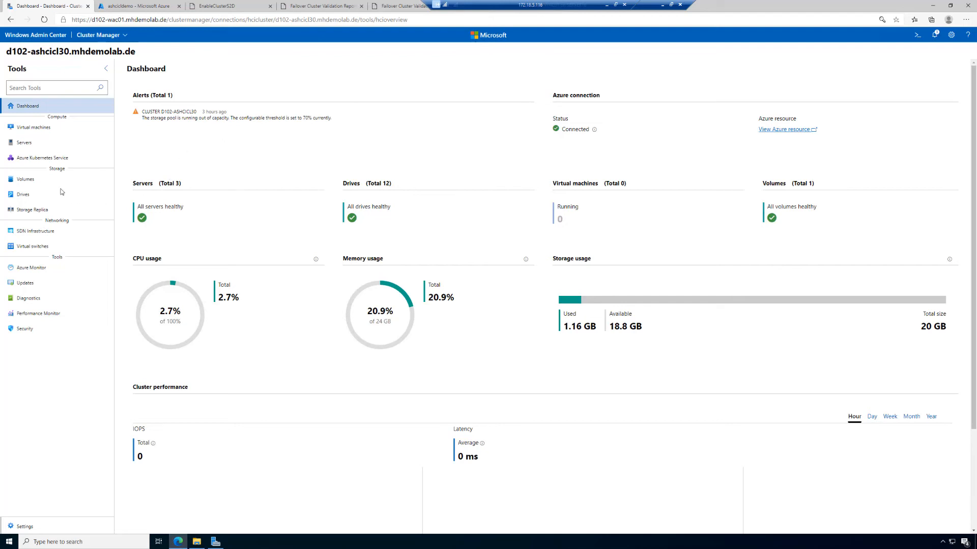
pyautogui.click(26, 143)
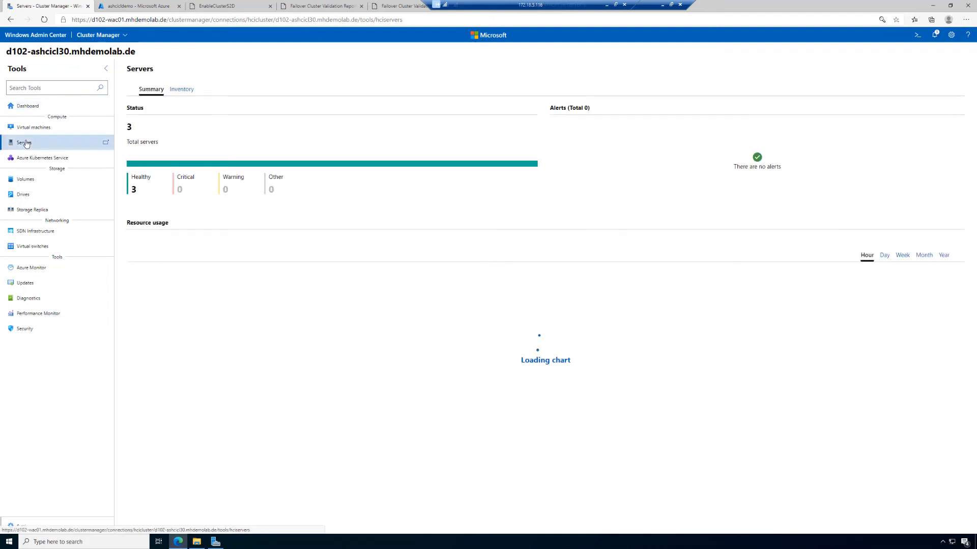
pyautogui.click(182, 90)
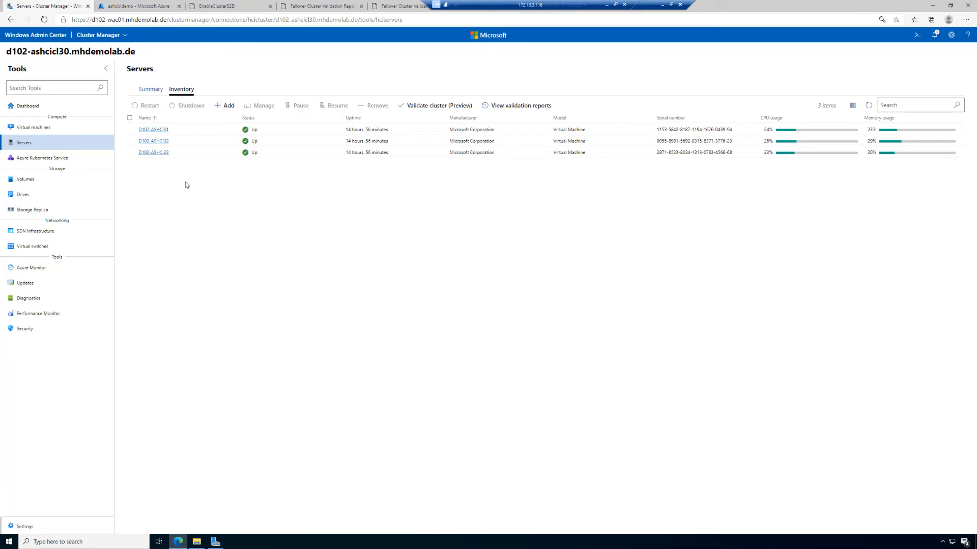
# Examine the cluster's drive inventory with per-drive storage usage, and the drives' capacity summary
pyautogui.click(40, 198)
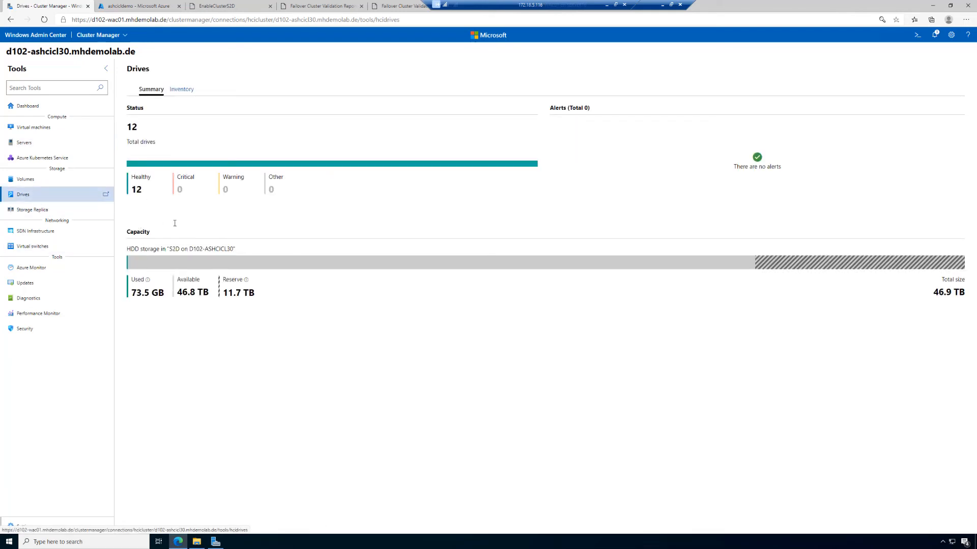
pyautogui.click(181, 89)
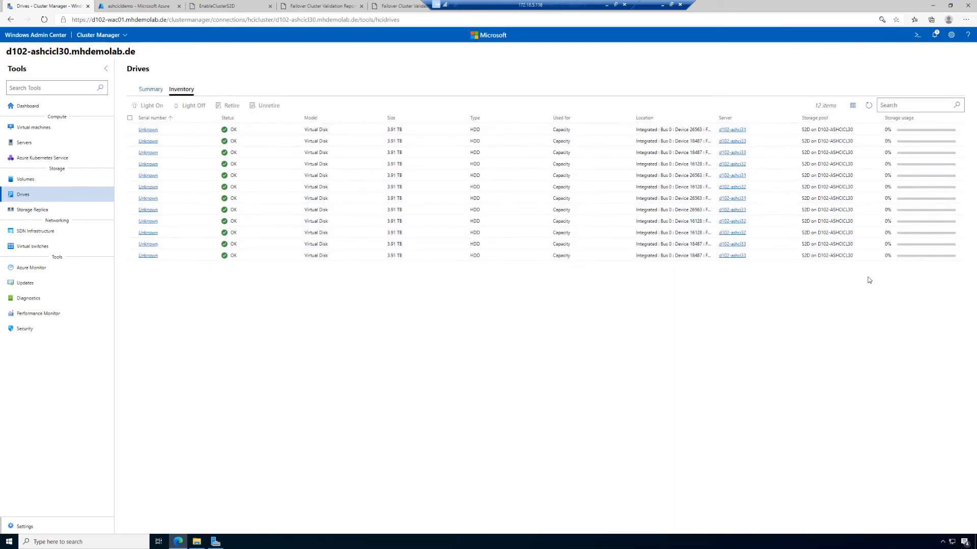
pyautogui.click(151, 89)
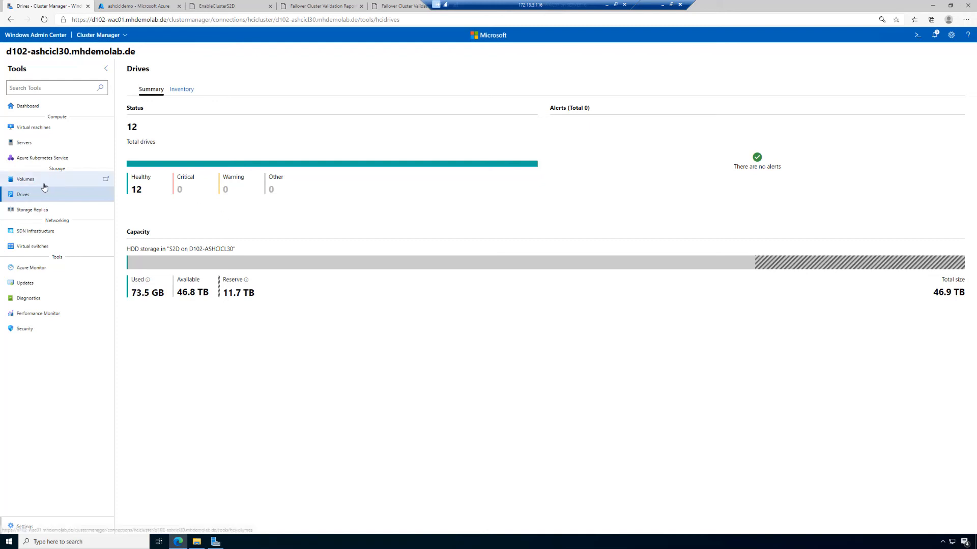
# Start a new volume named Volume01 from the volume inventory and choose three-way mirror as its resiliency
pyautogui.click(61, 186)
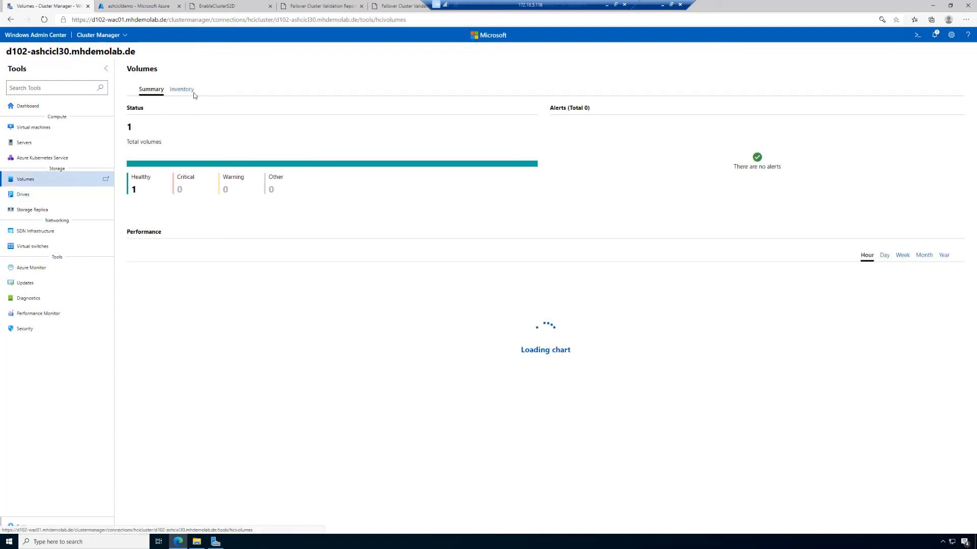
pyautogui.click(192, 93)
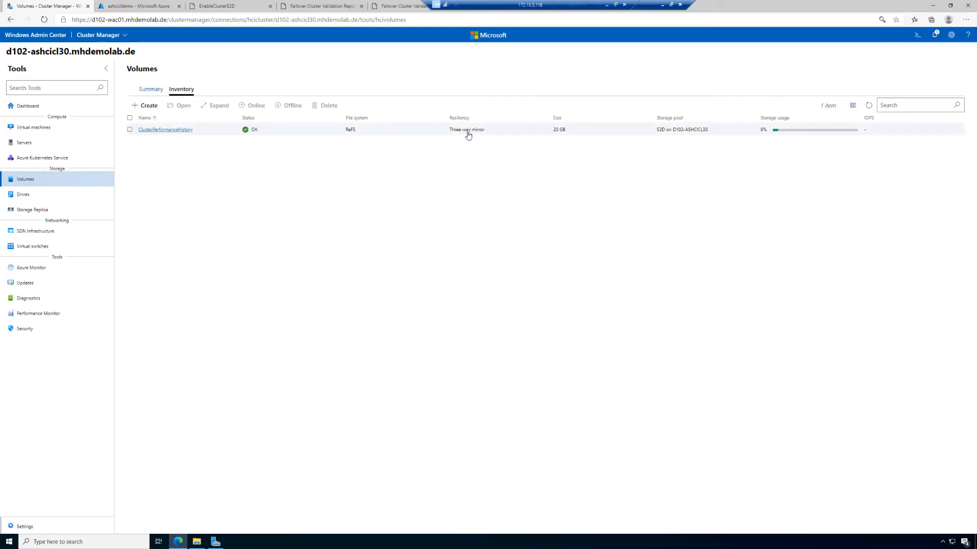
pyautogui.click(148, 108)
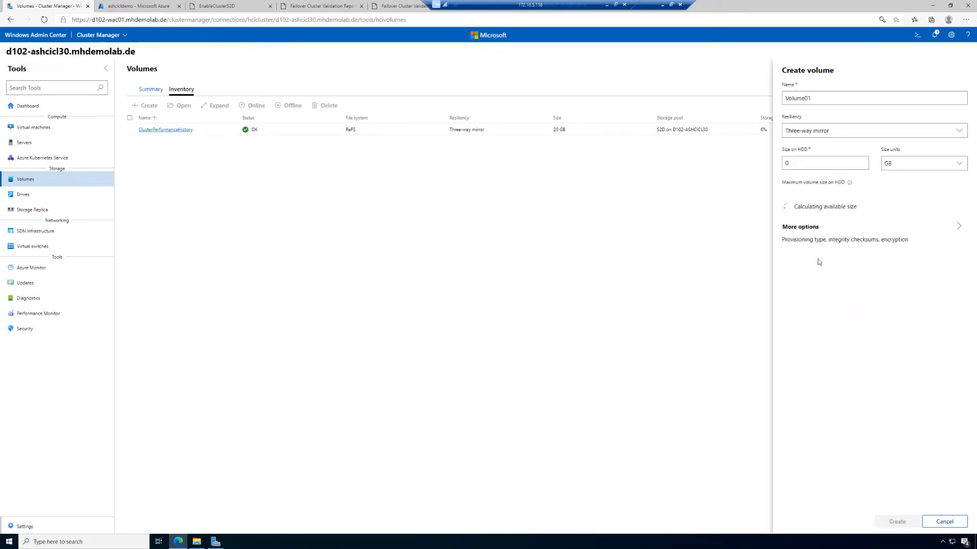
pyautogui.click(907, 134)
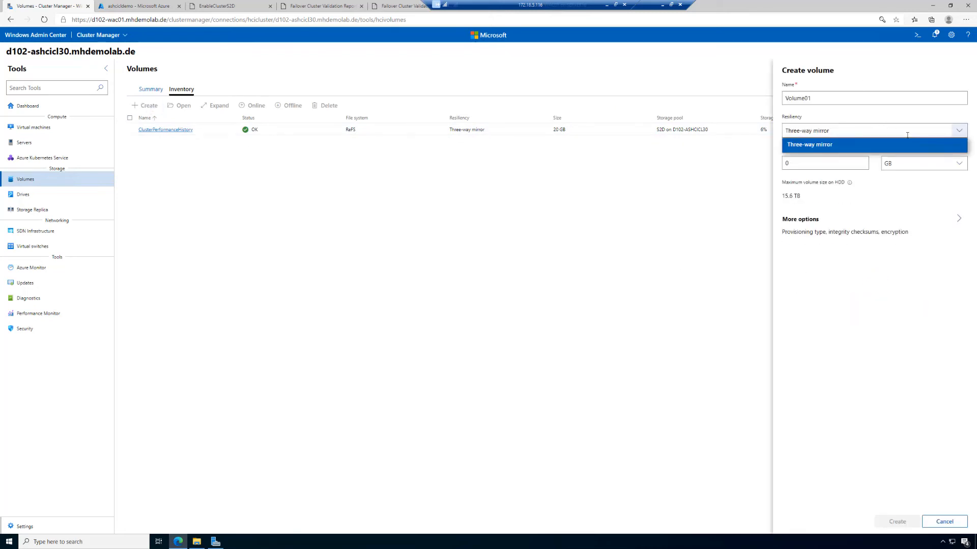
pyautogui.doubleClick(906, 135)
pyautogui.click(907, 144)
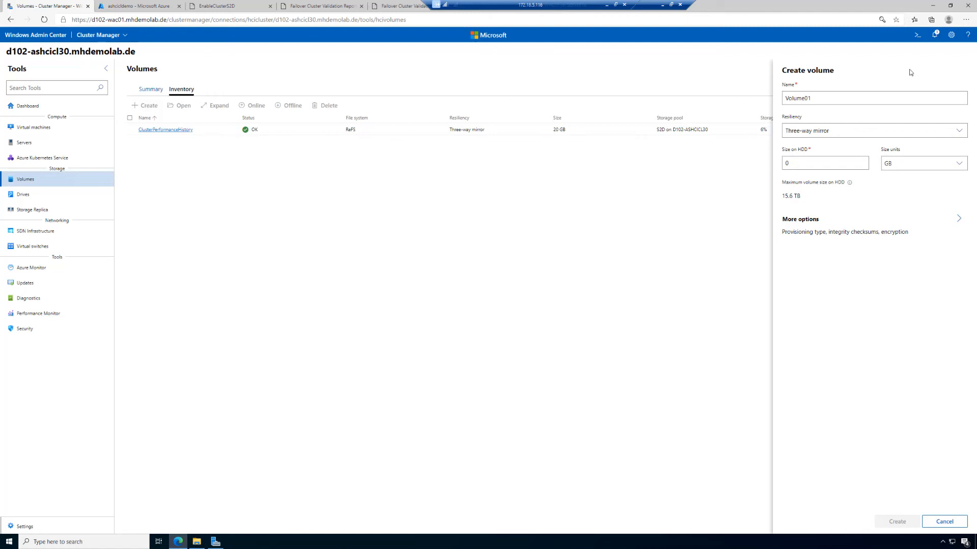
# Set Volume01's size on HDD to 1 TB, keep fixed provisioning without checksums or encryption, and create the volume
pyautogui.moveTo(819, 161); pyautogui.dragTo(767, 163)
pyautogui.write('1')
pyautogui.click(918, 163)
pyautogui.click(921, 192)
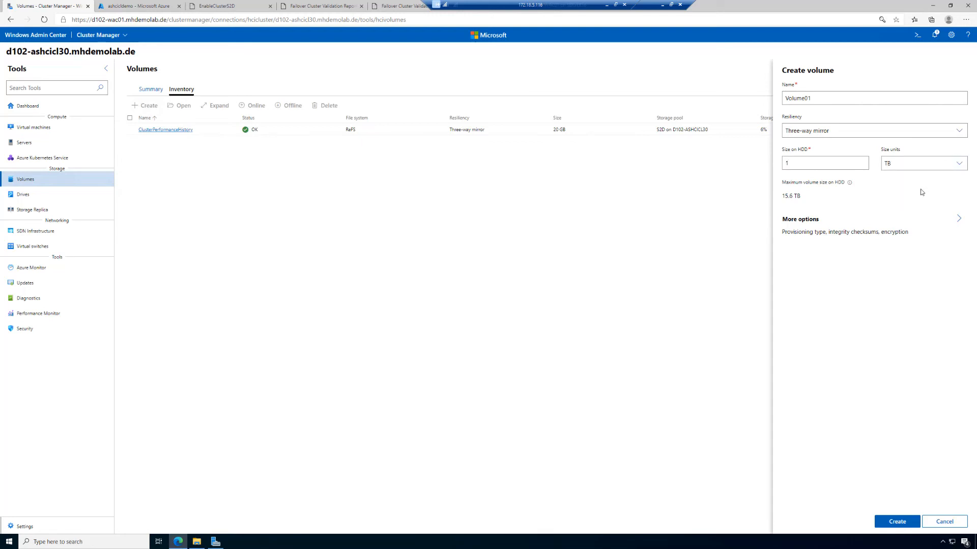
pyautogui.click(951, 220)
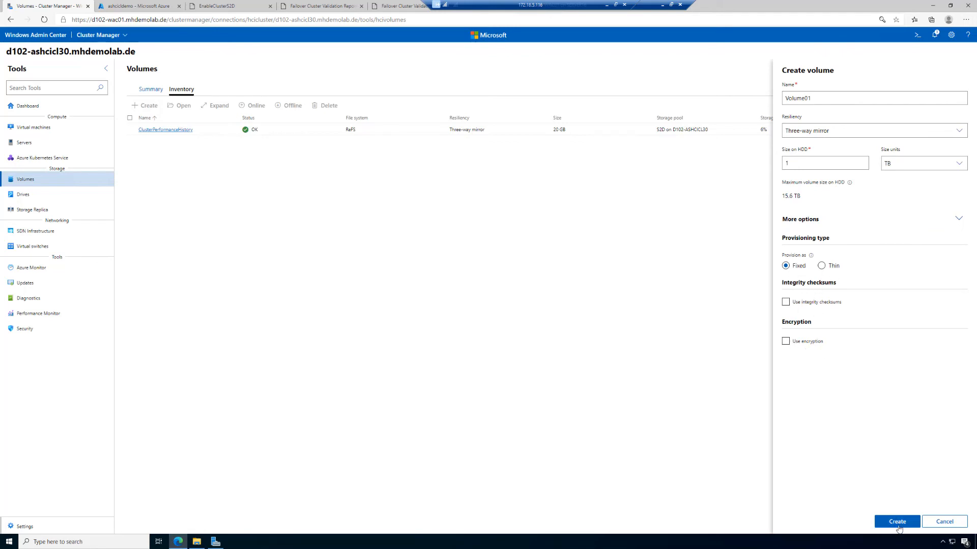
pyautogui.click(899, 522)
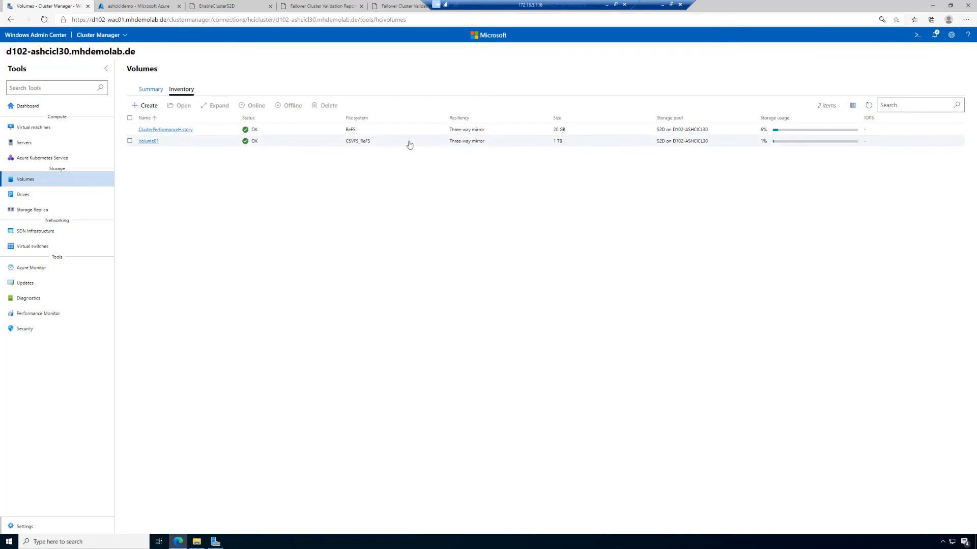
# Check Volume01's resiliency type, and review the per-drive storage usage with the drive inventory sorted by server
pyautogui.moveTo(449, 142); pyautogui.dragTo(488, 145)
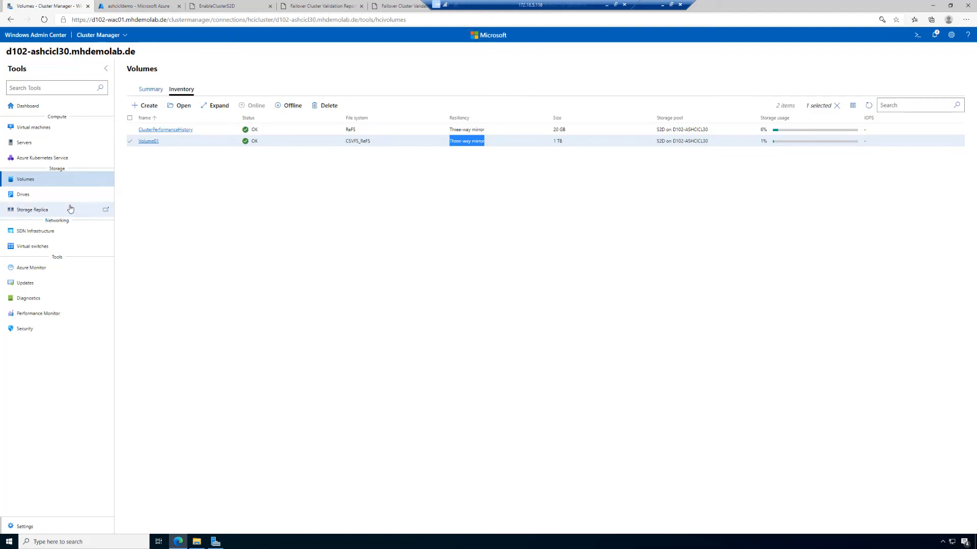
pyautogui.click(24, 196)
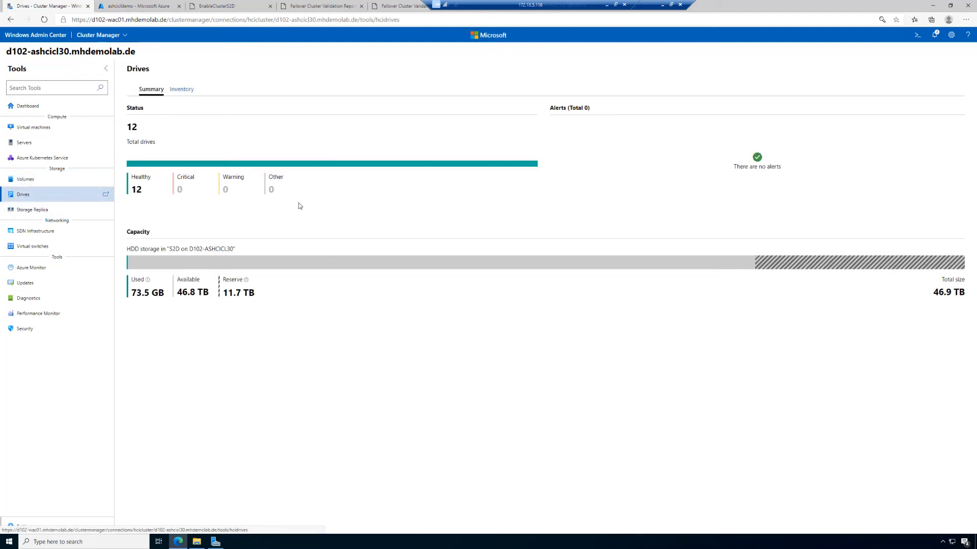
pyautogui.click(179, 91)
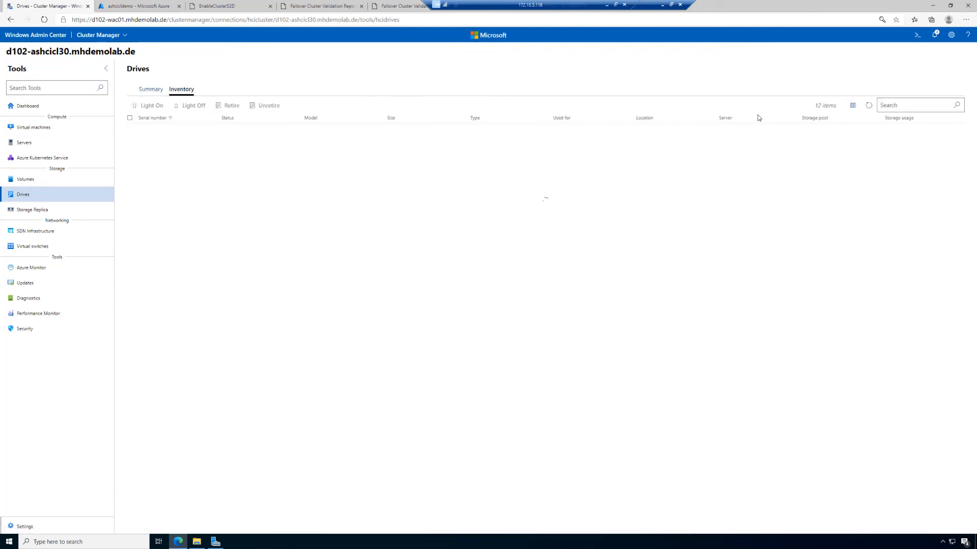
pyautogui.click(729, 119)
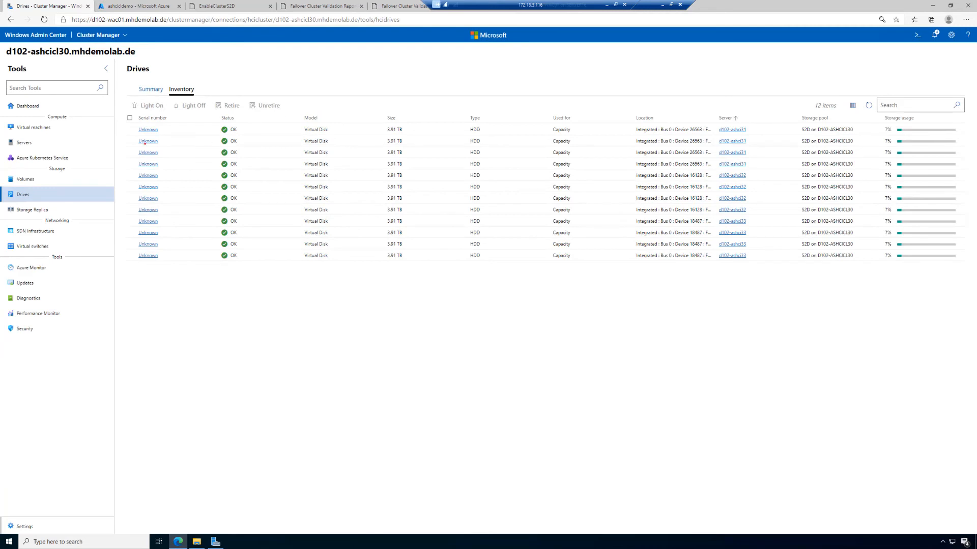
# Outline each server's drives in red, blue and green, mark drives of two servers as failed in red, and clear the annotations
pyautogui.moveTo(133, 125)
pyautogui.mouseDown()
pyautogui.moveTo(413, 153)
pyautogui.moveTo(651, 156)
pyautogui.moveTo(768, 171)
pyautogui.mouseUp()
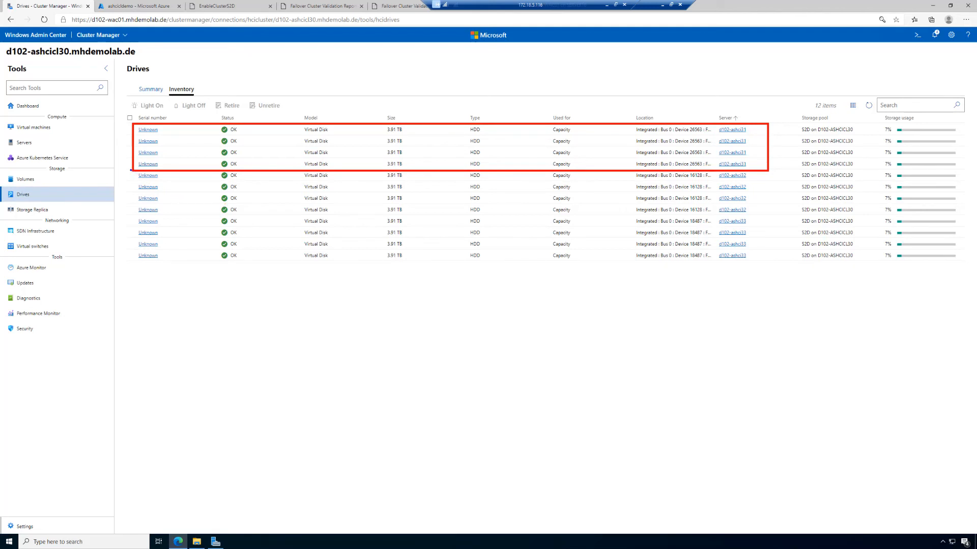
pyautogui.moveTo(130, 169)
pyautogui.mouseDown()
pyautogui.moveTo(554, 216)
pyautogui.moveTo(768, 215)
pyautogui.mouseUp()
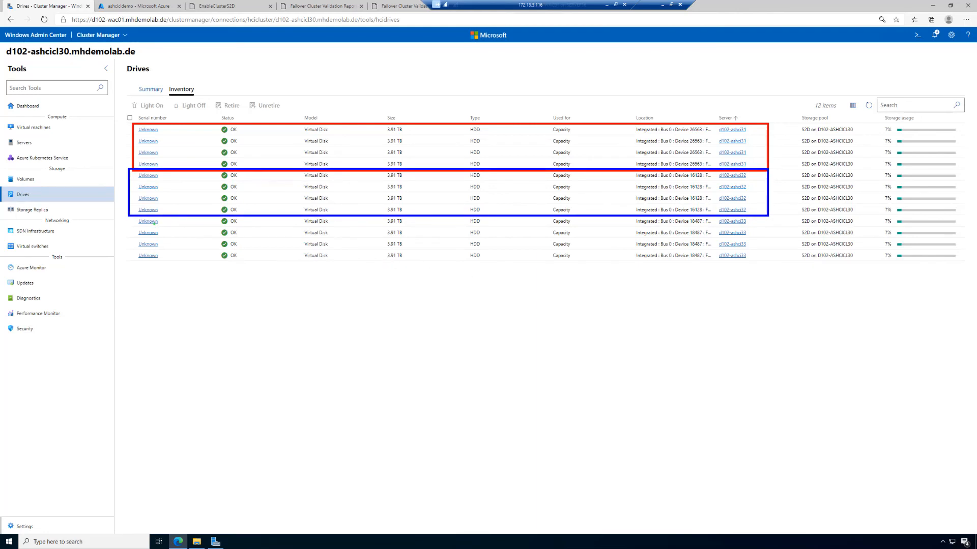
pyautogui.moveTo(128, 214)
pyautogui.mouseDown()
pyautogui.moveTo(149, 225)
pyautogui.moveTo(400, 257)
pyautogui.moveTo(768, 264)
pyautogui.mouseUp()
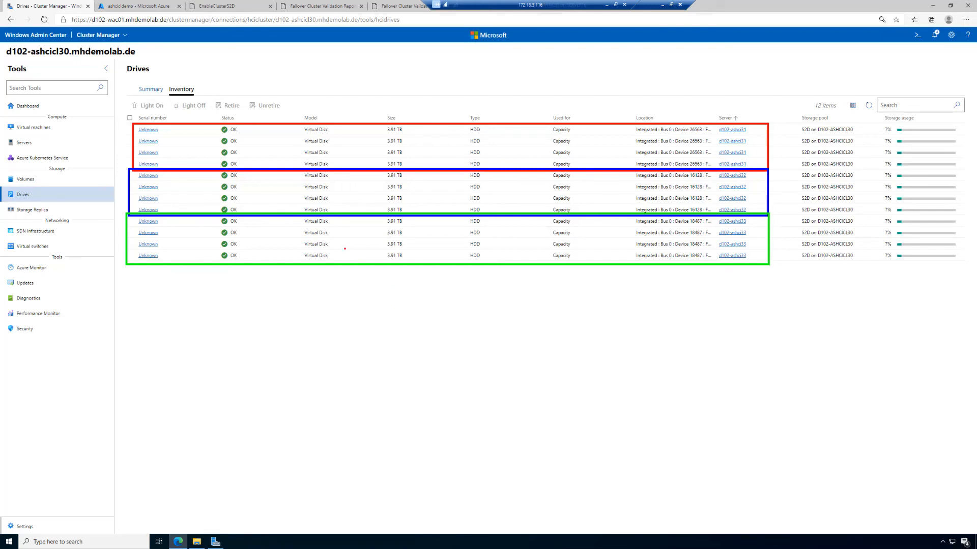
pyautogui.moveTo(332, 260)
pyautogui.mouseDown()
pyautogui.moveTo(418, 220)
pyautogui.moveTo(391, 239)
pyautogui.moveTo(410, 253)
pyautogui.mouseUp()
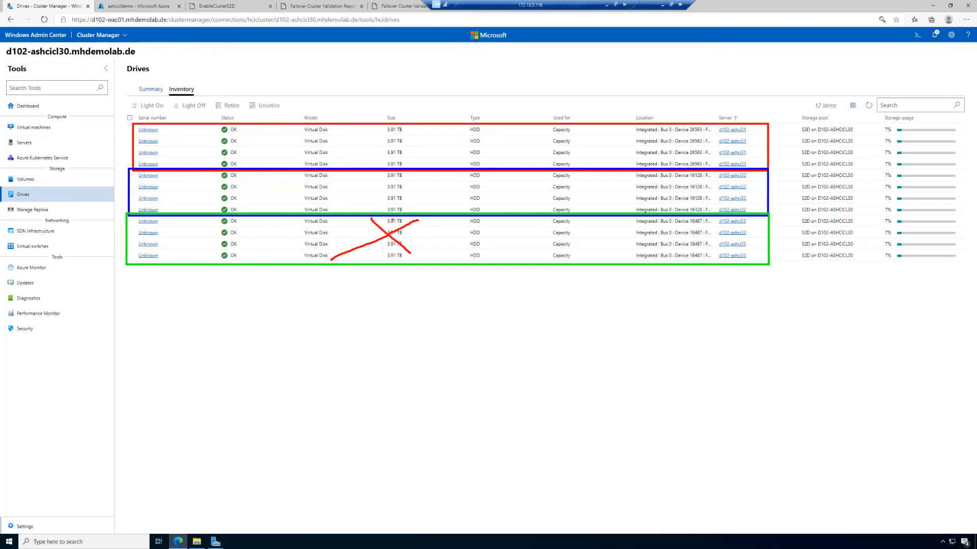
pyautogui.moveTo(382, 208); pyautogui.dragTo(409, 208)
pyautogui.moveTo(381, 186); pyautogui.dragTo(398, 187)
pyautogui.moveTo(319, 211)
pyautogui.mouseDown()
pyautogui.moveTo(369, 179)
pyautogui.moveTo(348, 192)
pyautogui.moveTo(357, 205)
pyautogui.mouseUp()
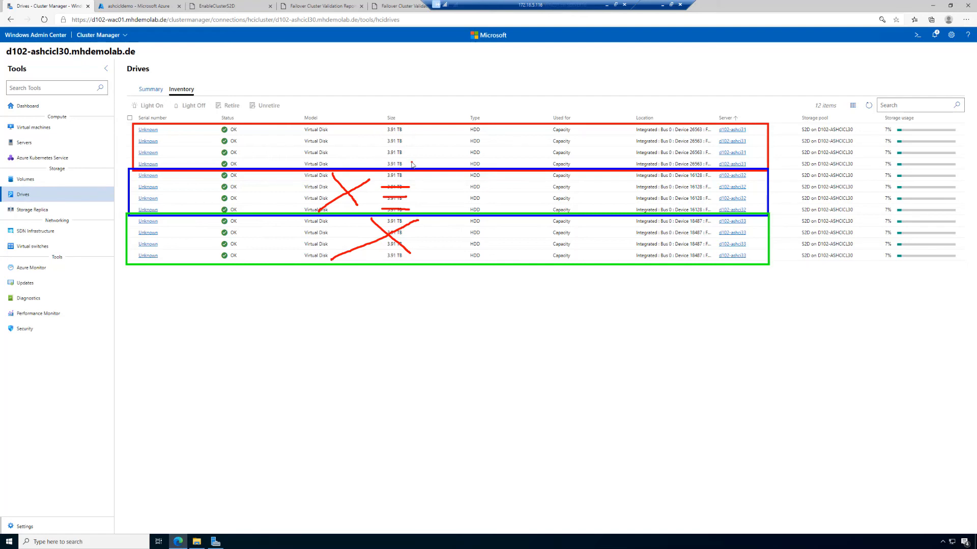
pyautogui.press('Escape')
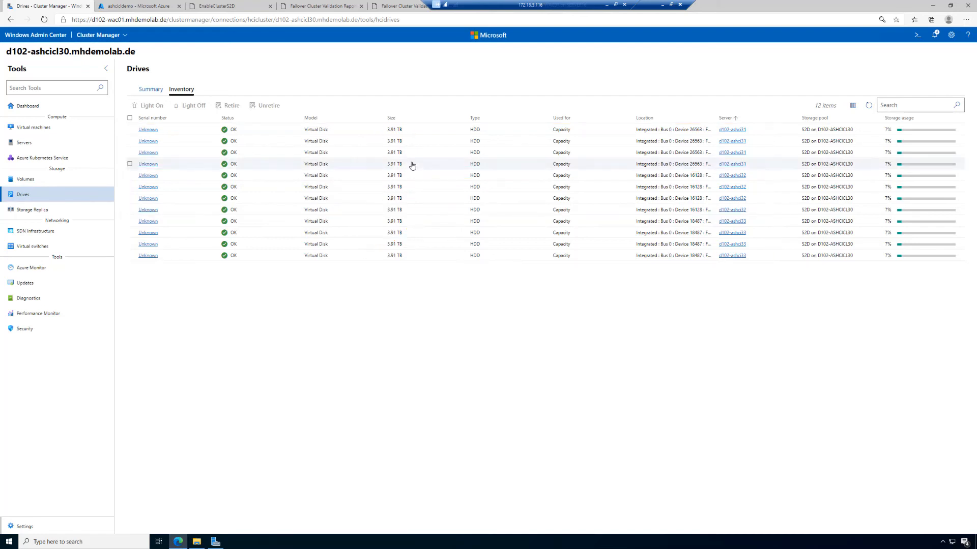
# Review the drives' capacity summary, and examine Volume01's total size and footprint in its properties
pyautogui.click(151, 90)
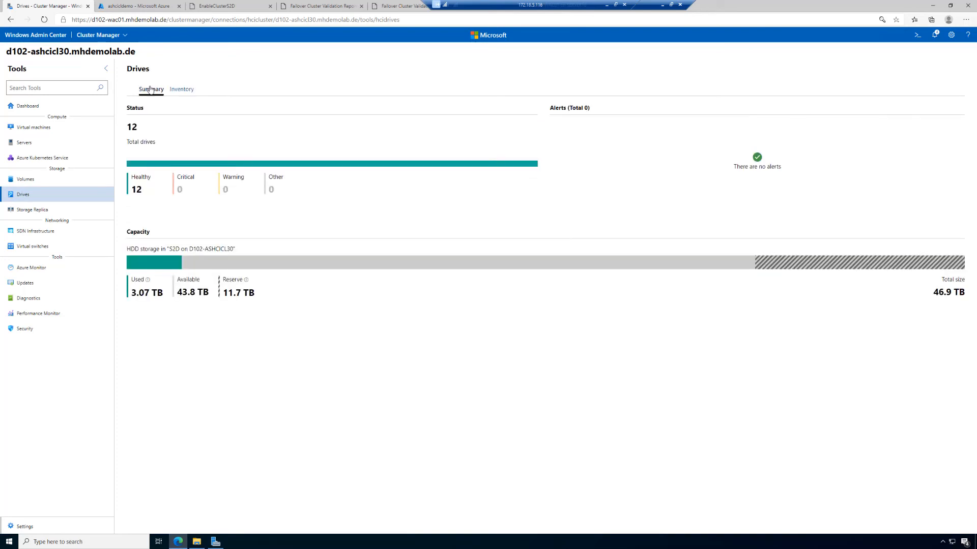
pyautogui.click(23, 182)
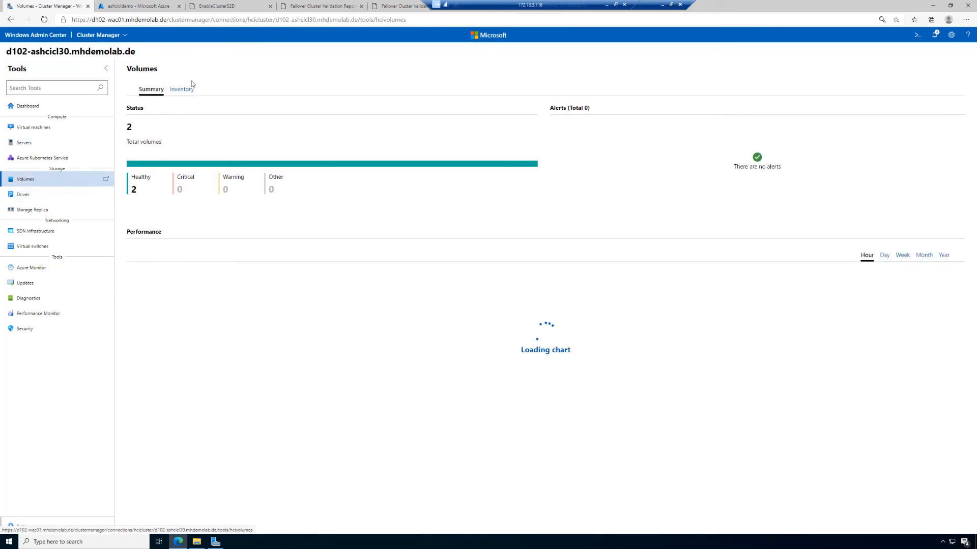
pyautogui.click(182, 91)
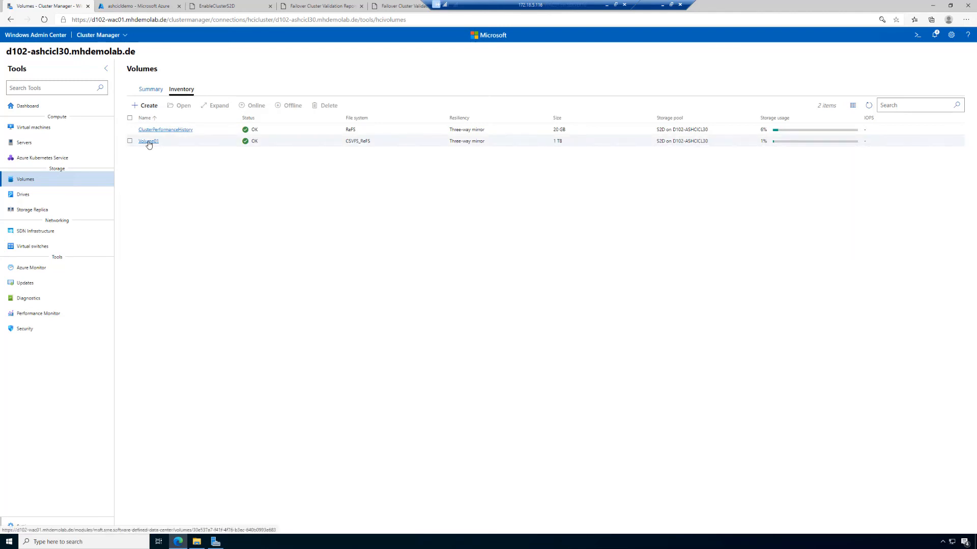
pyautogui.click(148, 141)
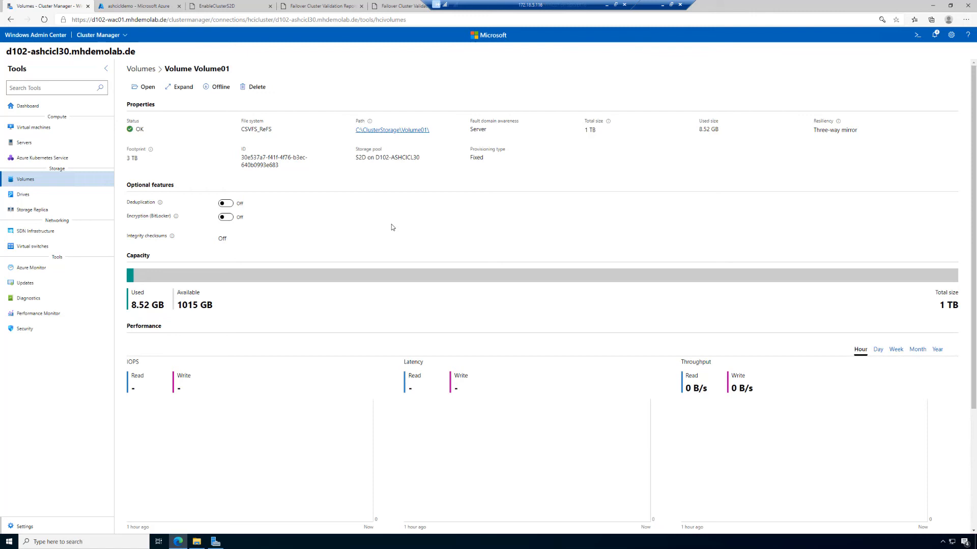
pyautogui.moveTo(582, 133); pyautogui.dragTo(605, 134)
pyautogui.moveTo(125, 157); pyautogui.dragTo(141, 159)
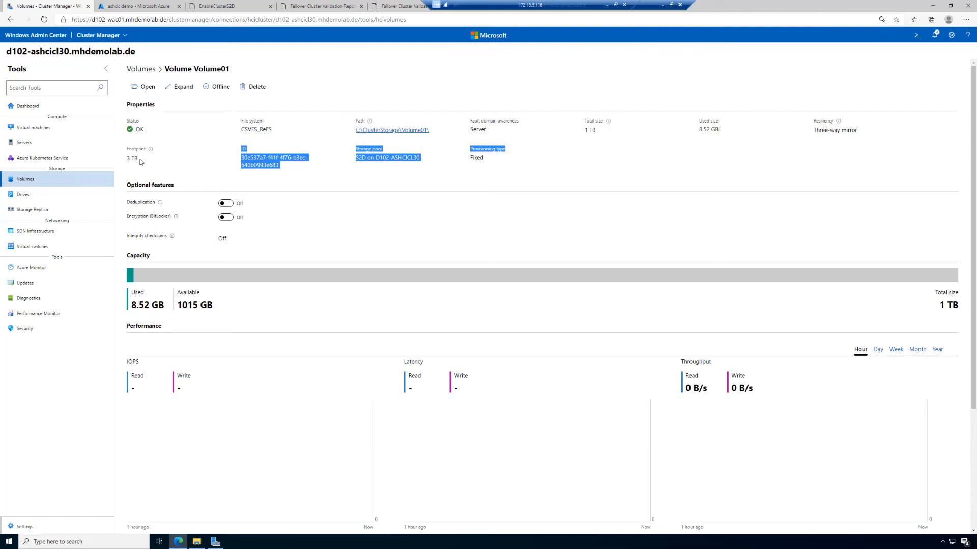
# Expand Volume01 to a size of 4 TB on HDD
pyautogui.click(141, 162)
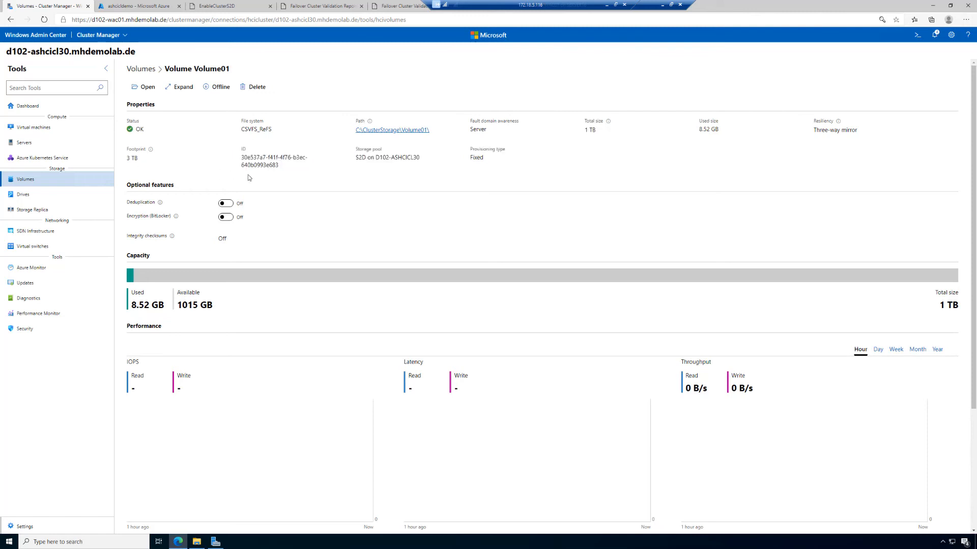
pyautogui.click(179, 88)
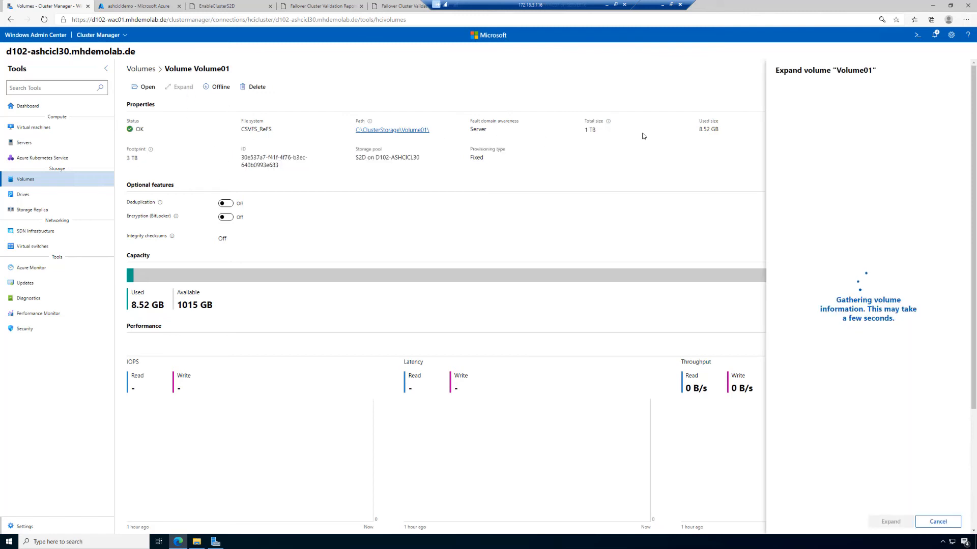
pyautogui.moveTo(806, 103); pyautogui.dragTo(748, 101)
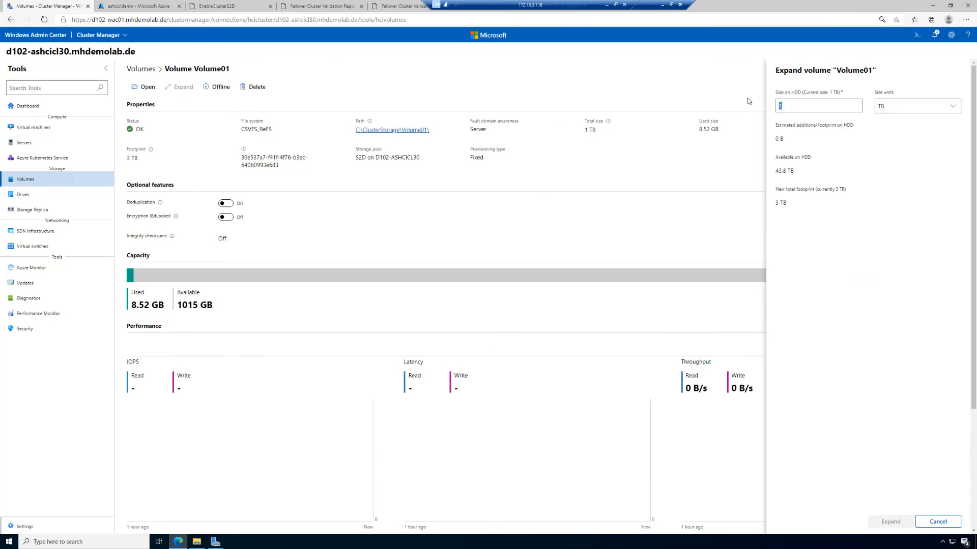
pyautogui.write('4')
pyautogui.click(890, 522)
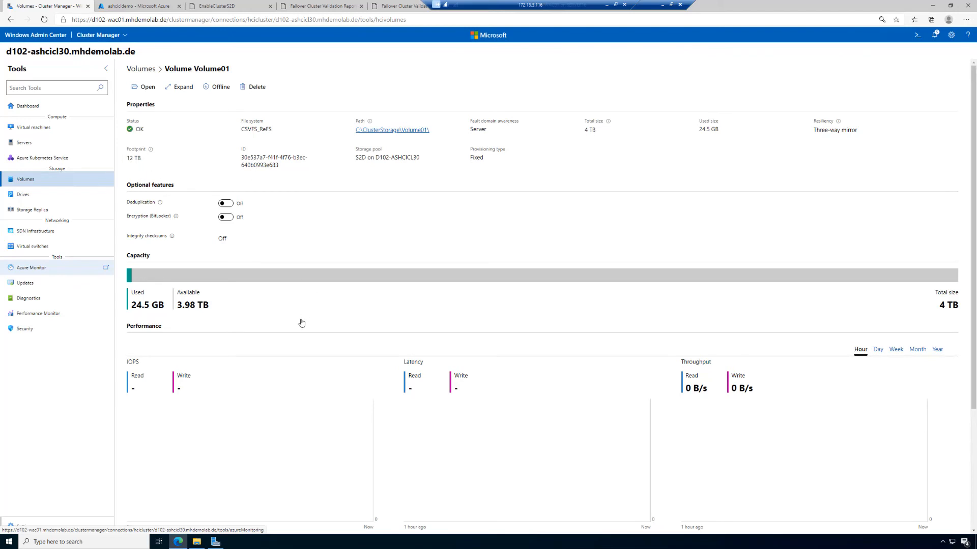
# Check Volume01's storage tiers, then refresh the drive inventory to review per-drive storage usage and the overall capacity summary
pyautogui.scroll(-3, 300, 343)
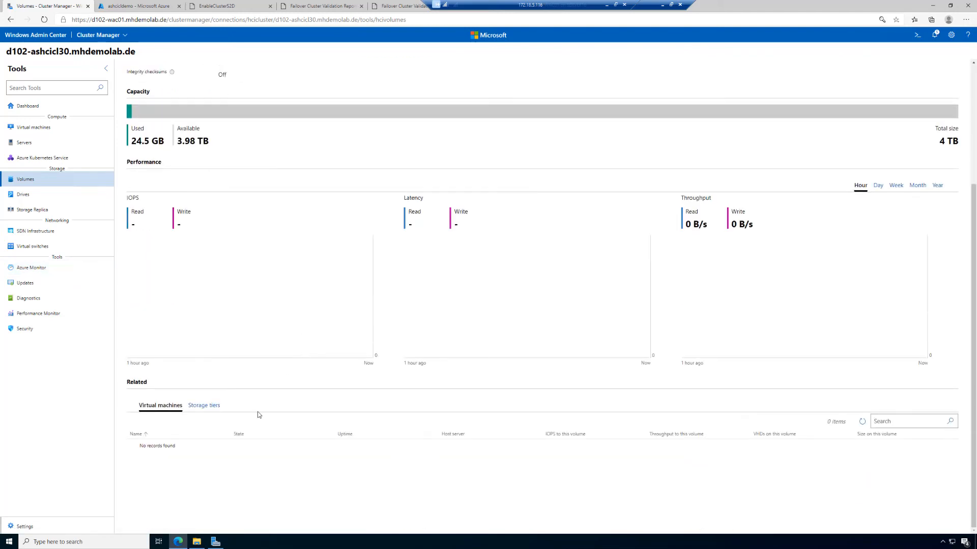
pyautogui.click(210, 406)
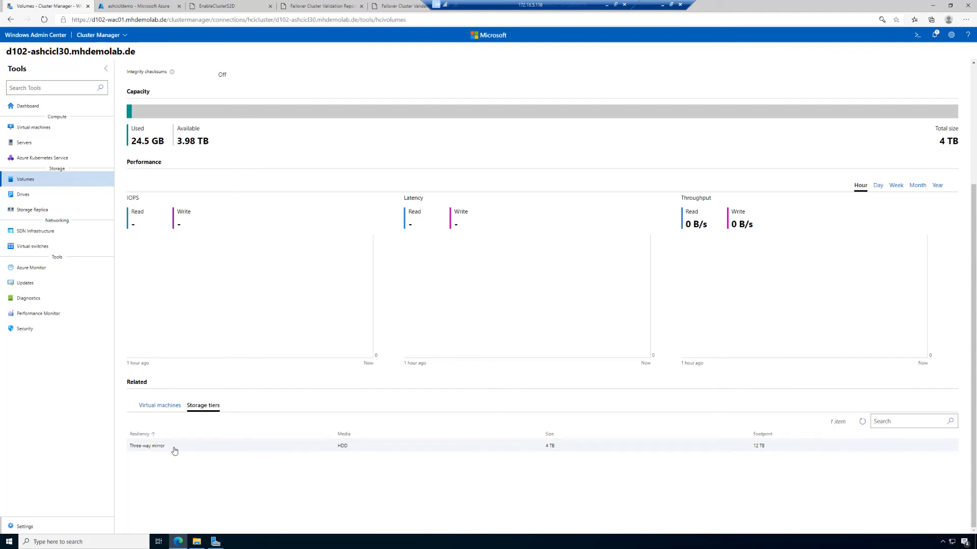
pyautogui.click(27, 196)
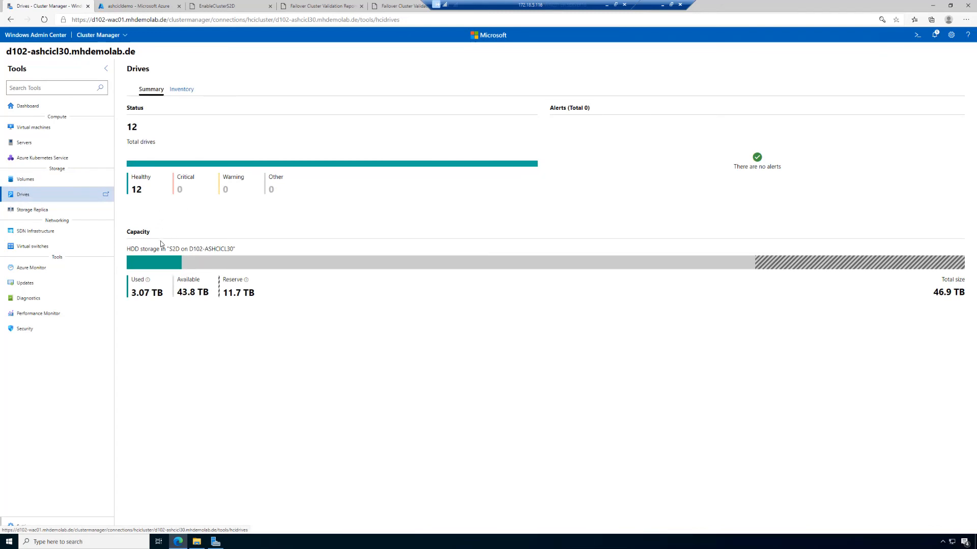
pyautogui.click(182, 92)
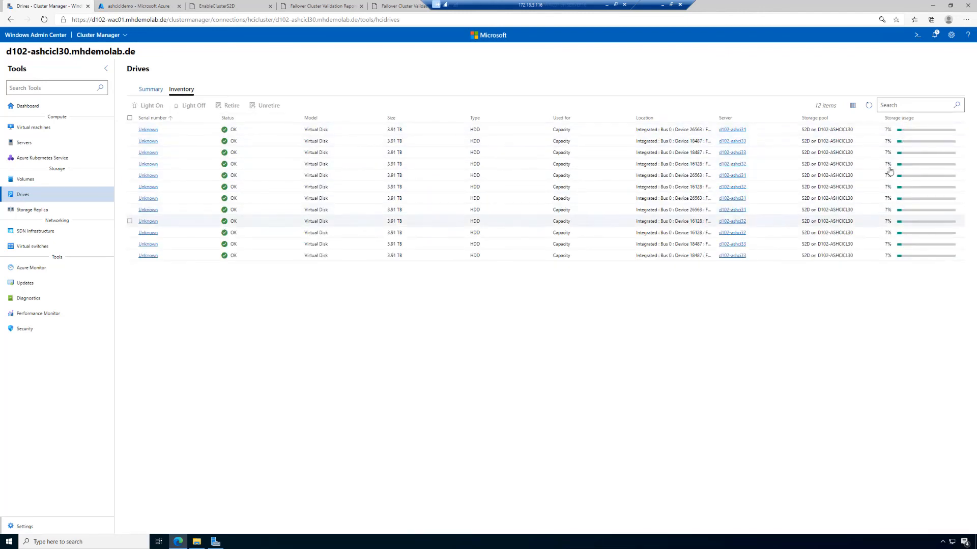
pyautogui.click(868, 109)
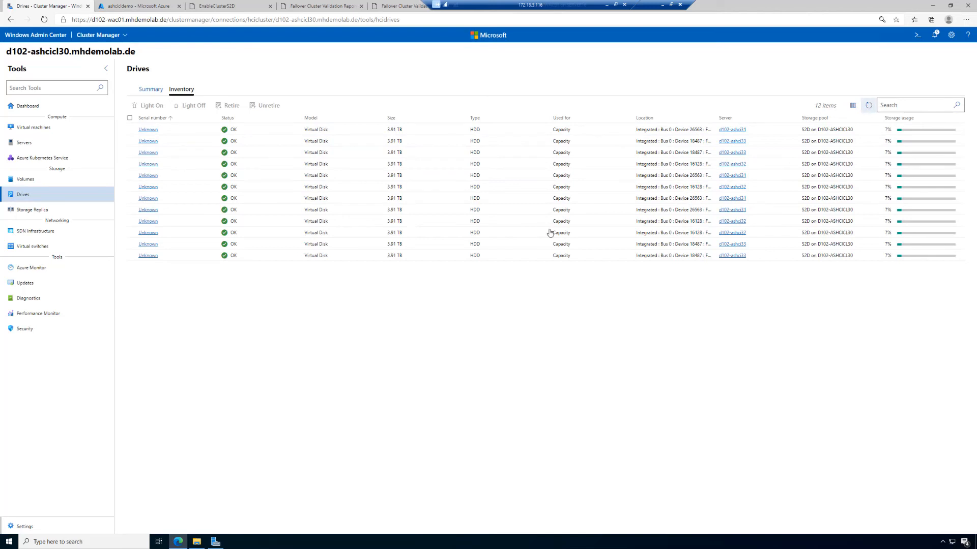
pyautogui.click(150, 89)
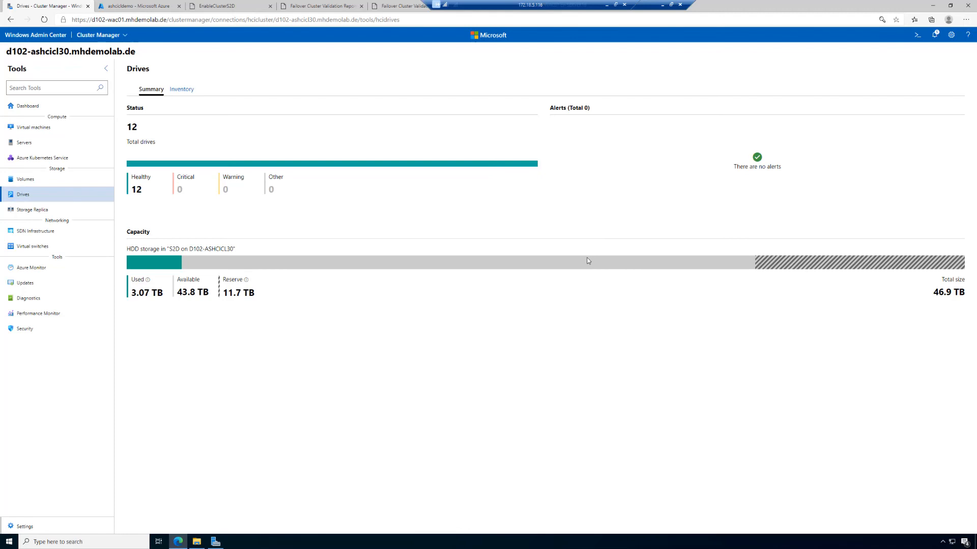
# In the Hyper-V host general settings, set the virtual hard disks path to a new VMs folder in C:\ClusterStorage\Volume01
pyautogui.click(24, 527)
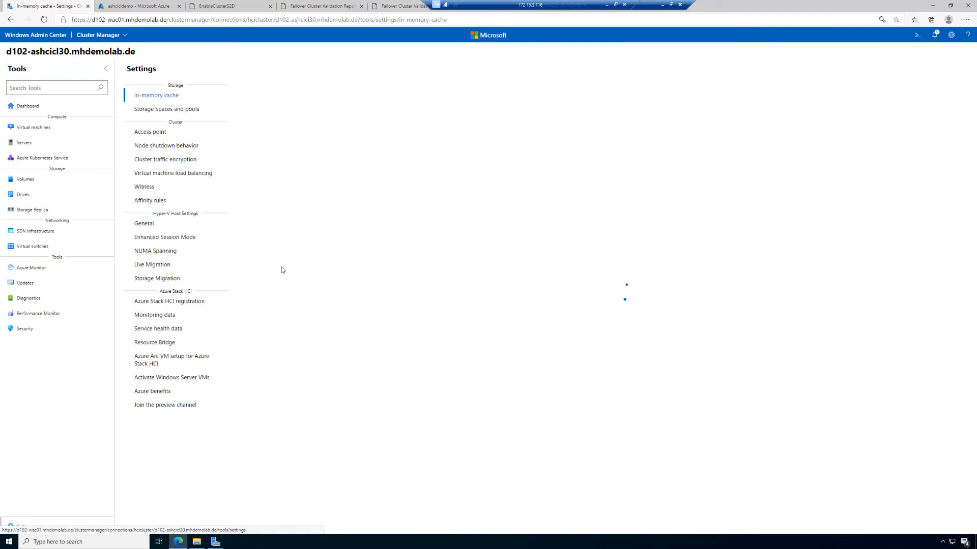
pyautogui.click(150, 224)
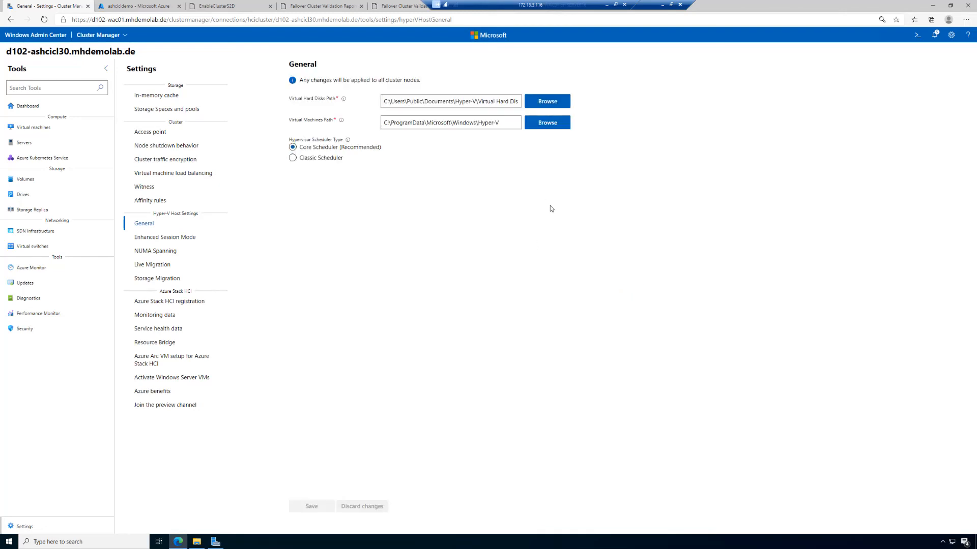
pyautogui.click(554, 104)
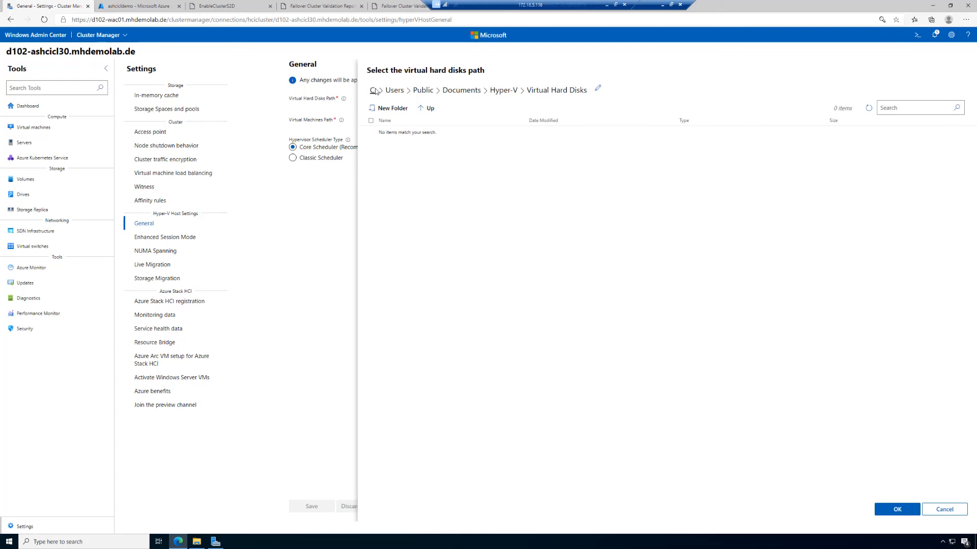
pyautogui.click(376, 90)
pyautogui.doubleClick(400, 145)
pyautogui.doubleClick(392, 133)
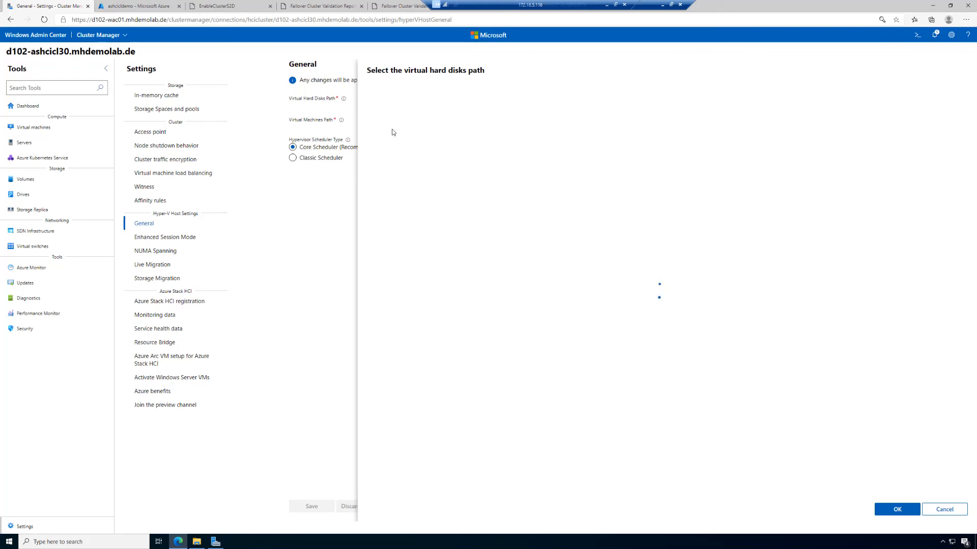
pyautogui.click(396, 110)
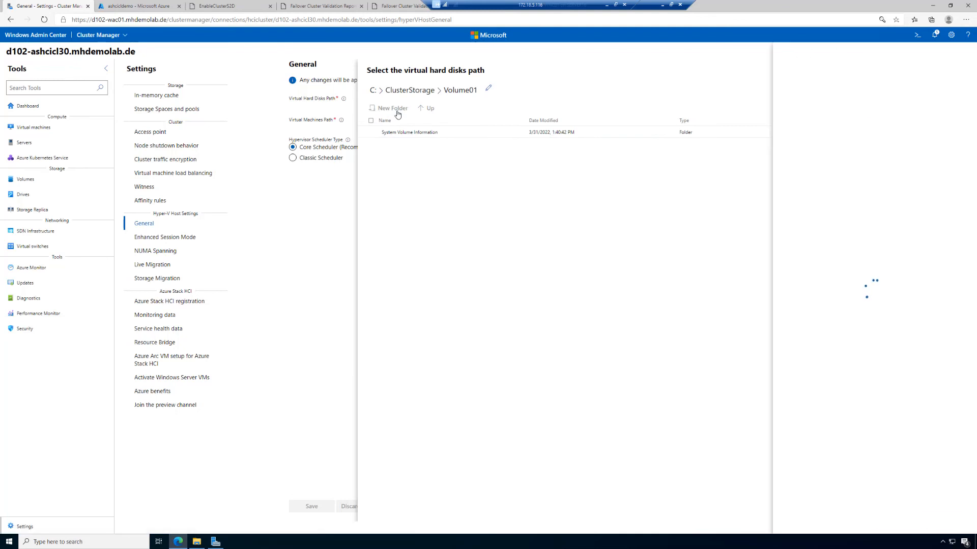
pyautogui.write('VMs')
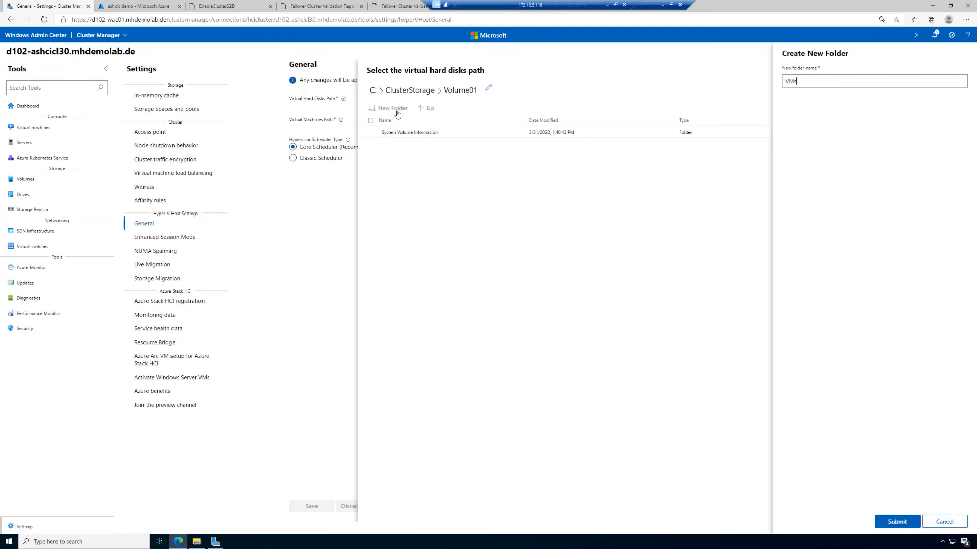
pyautogui.click(900, 522)
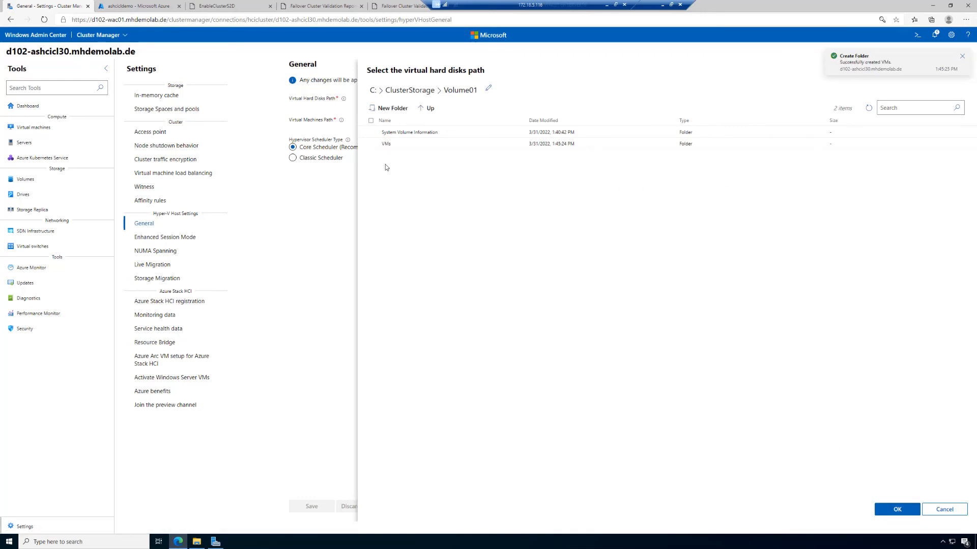
pyautogui.click(373, 145)
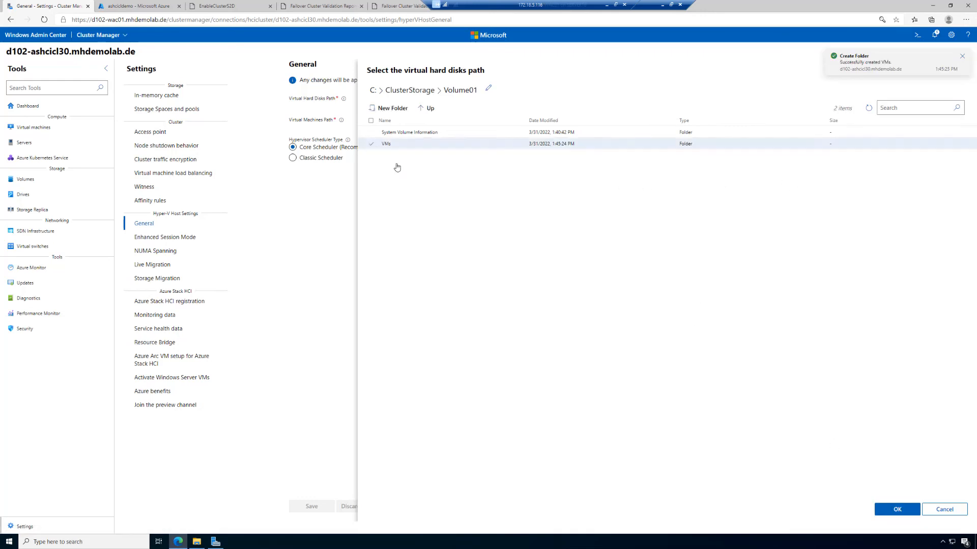
pyautogui.click(897, 509)
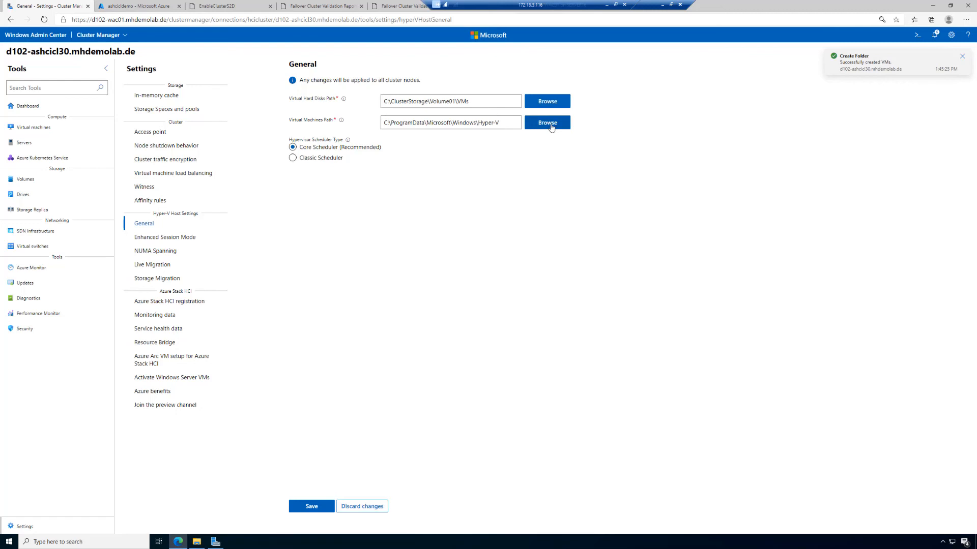
# Set the virtual machines path to C:\ClusterStorage\Volume01\VMs and save the Hyper-V general settings
pyautogui.click(532, 129)
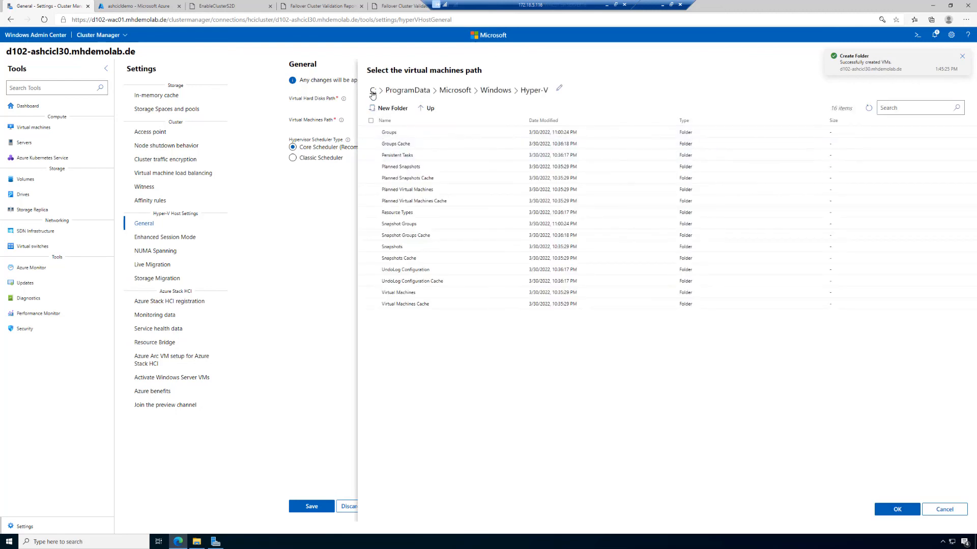
pyautogui.click(372, 90)
pyautogui.click(394, 144)
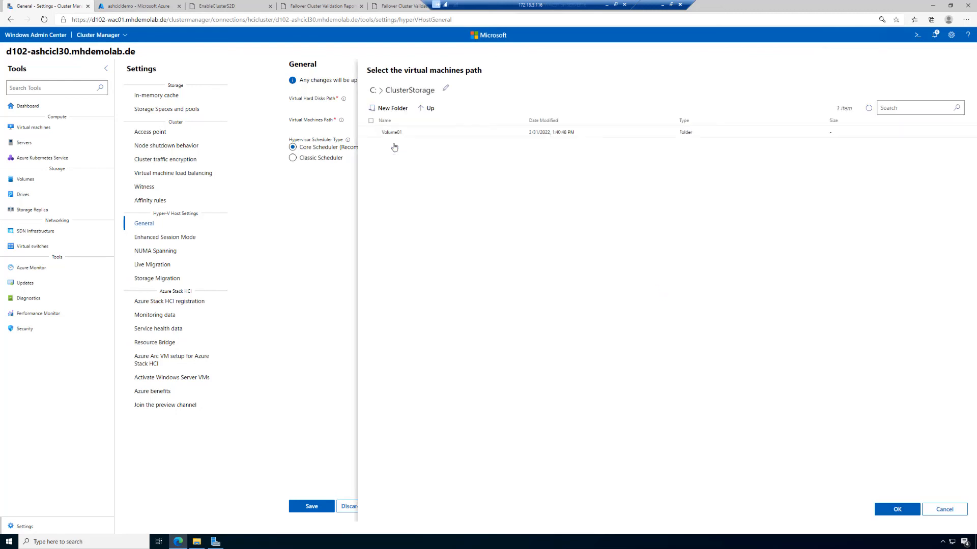
pyautogui.click(384, 133)
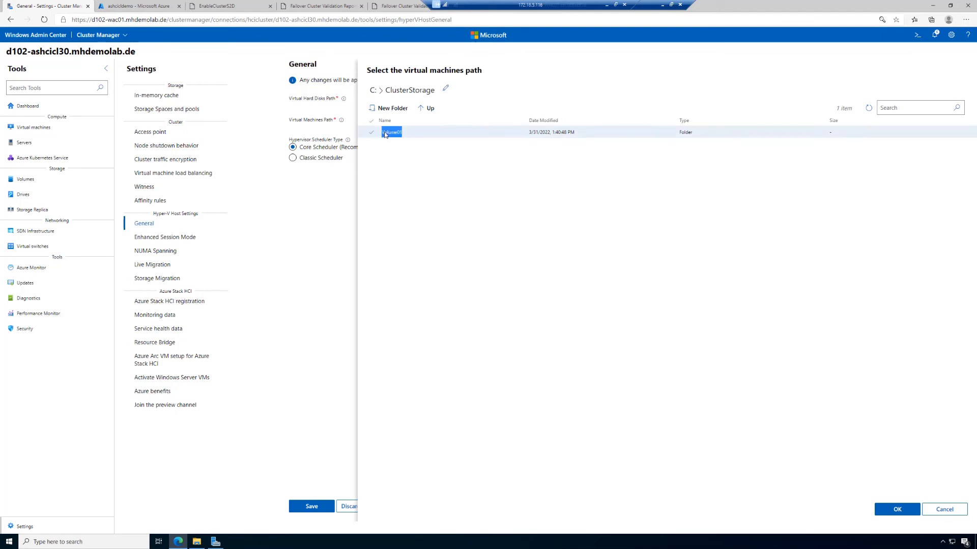
pyautogui.click(382, 143)
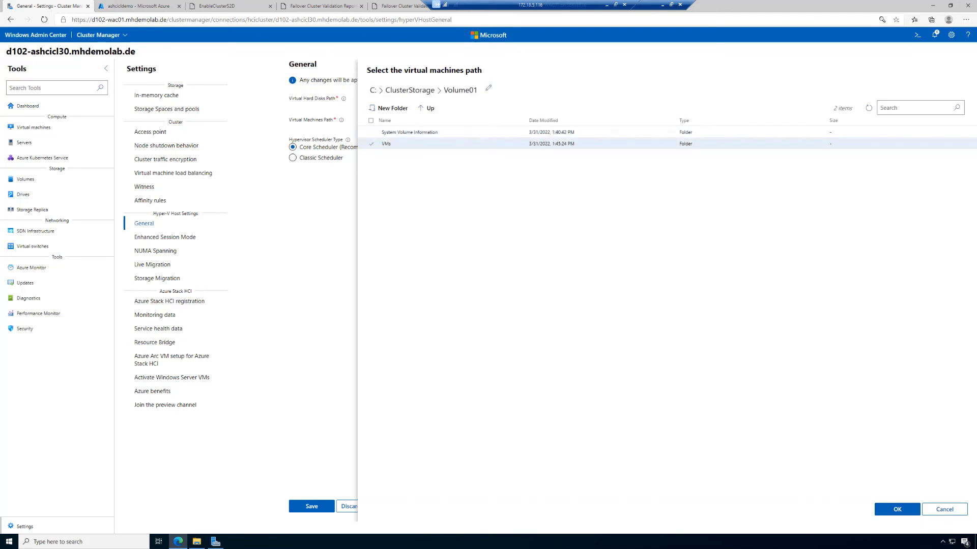
pyautogui.click(901, 510)
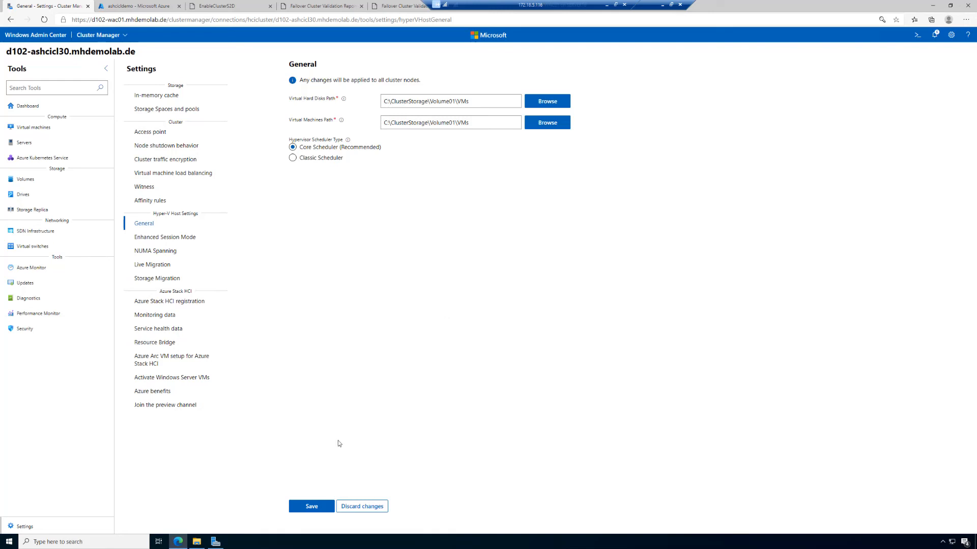
pyautogui.click(311, 506)
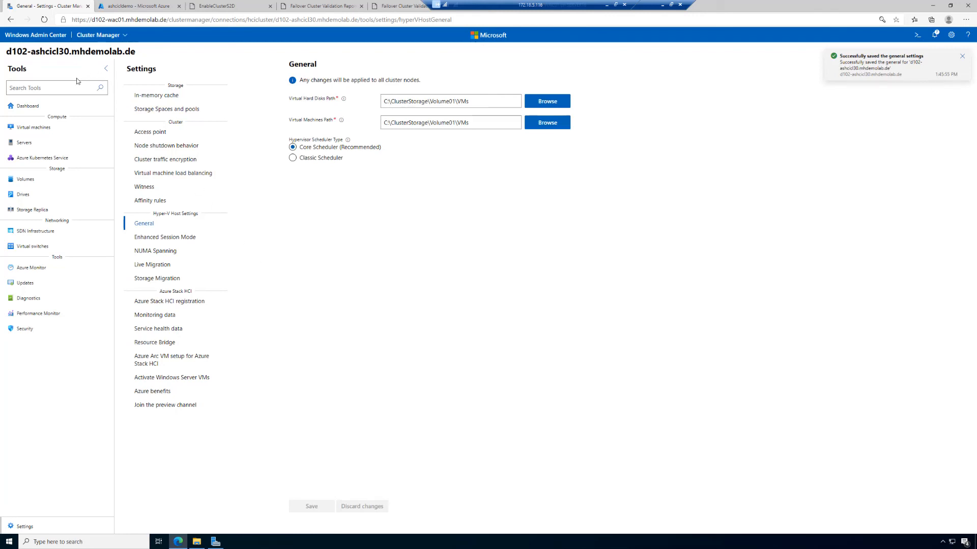
# Switch to the d102-ashcicl40 cluster and review its server inventory
pyautogui.click(41, 36)
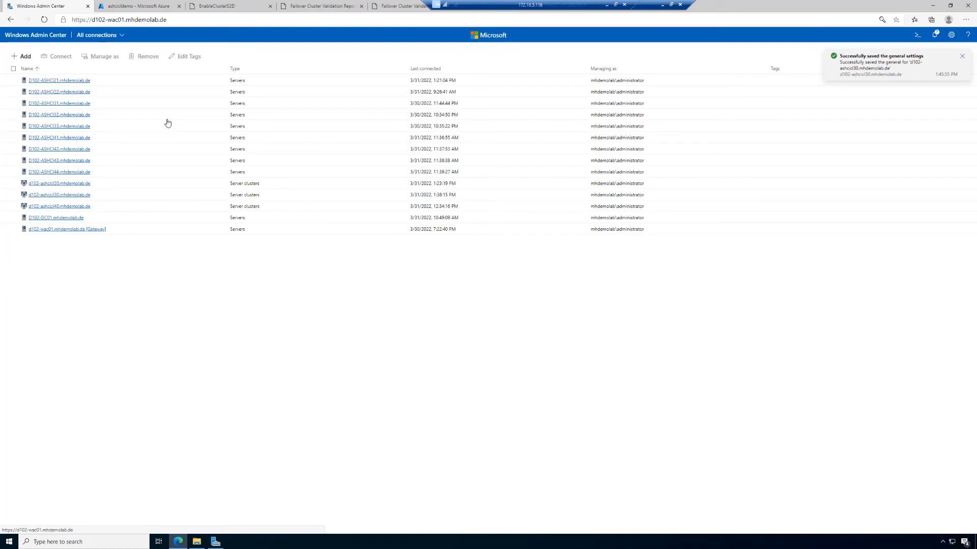
pyautogui.click(63, 207)
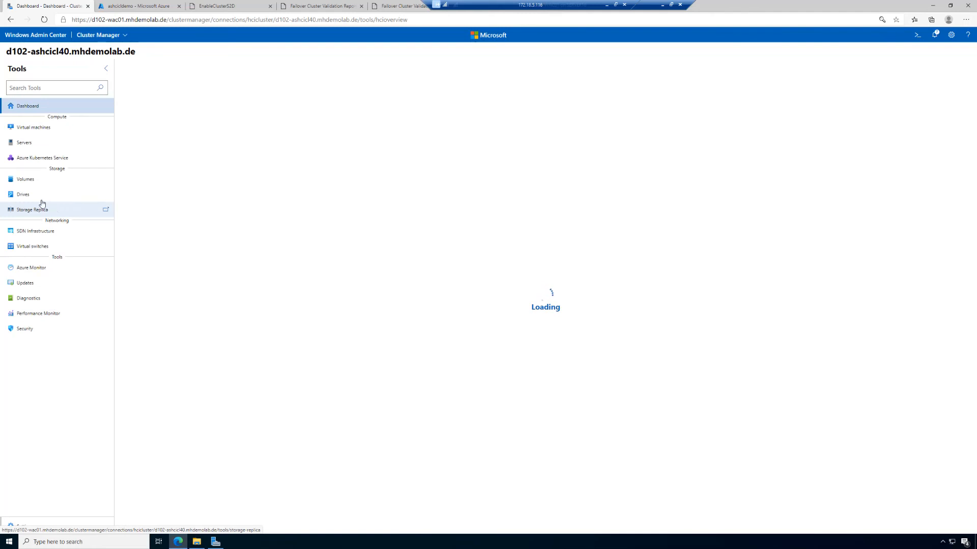
pyautogui.click(31, 142)
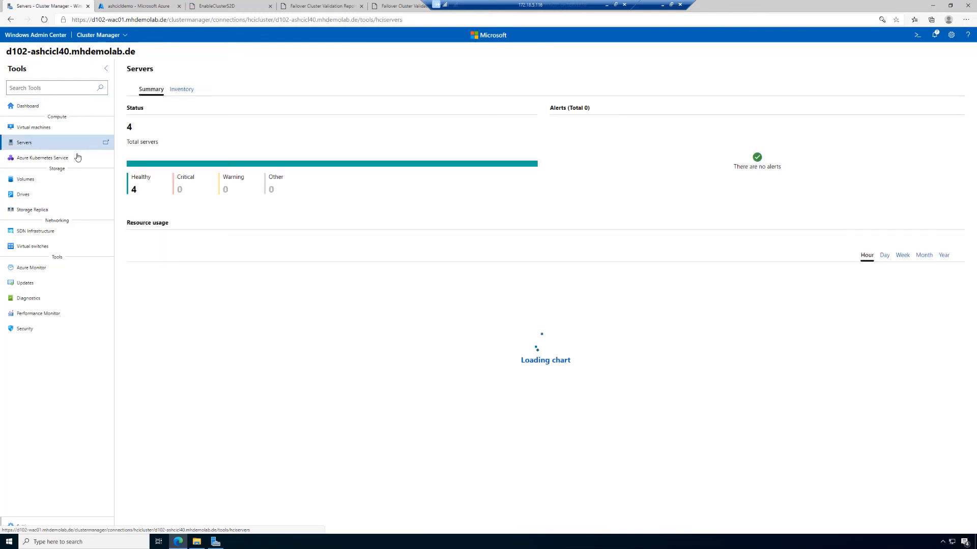
pyautogui.click(181, 89)
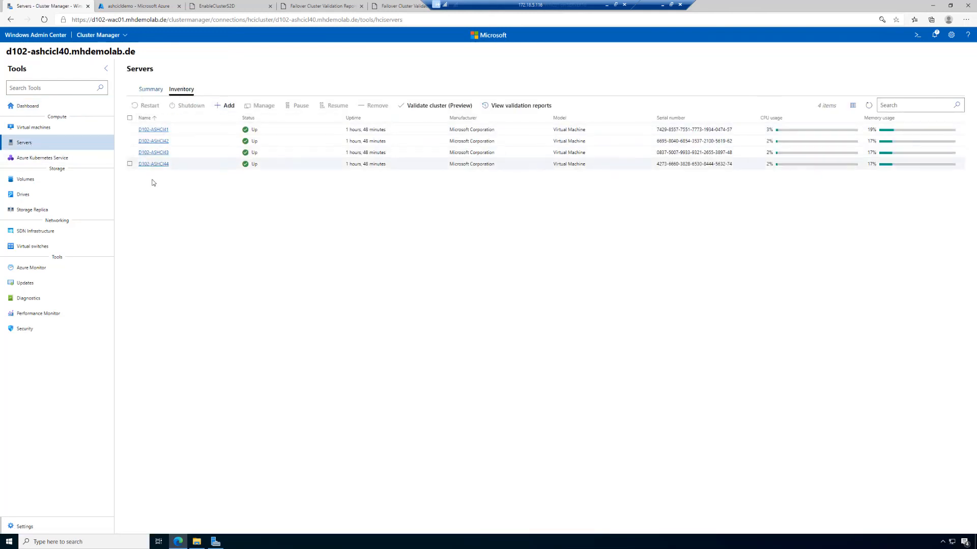
# Review the cluster's drive capacity summary and its drive inventory sorted by server
pyautogui.click(27, 198)
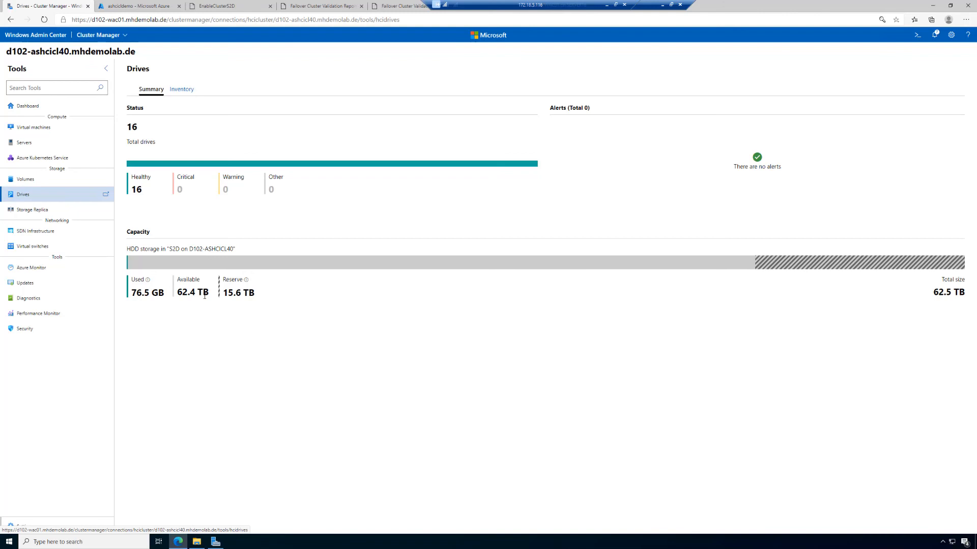
pyautogui.click(189, 93)
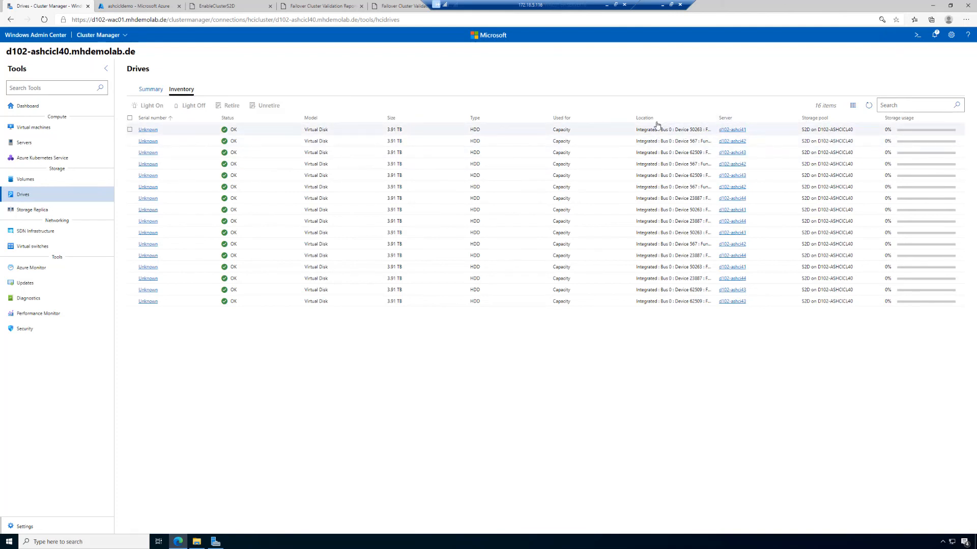
pyautogui.click(729, 119)
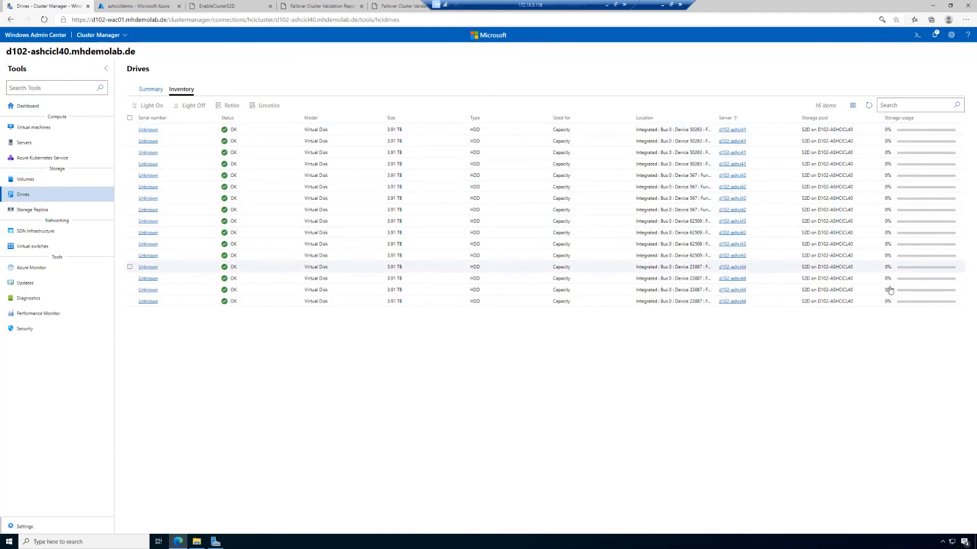
# Create a 1 TB three-way mirror volume named Volume01 with fixed provisioning on the four-node cluster
pyautogui.click(45, 181)
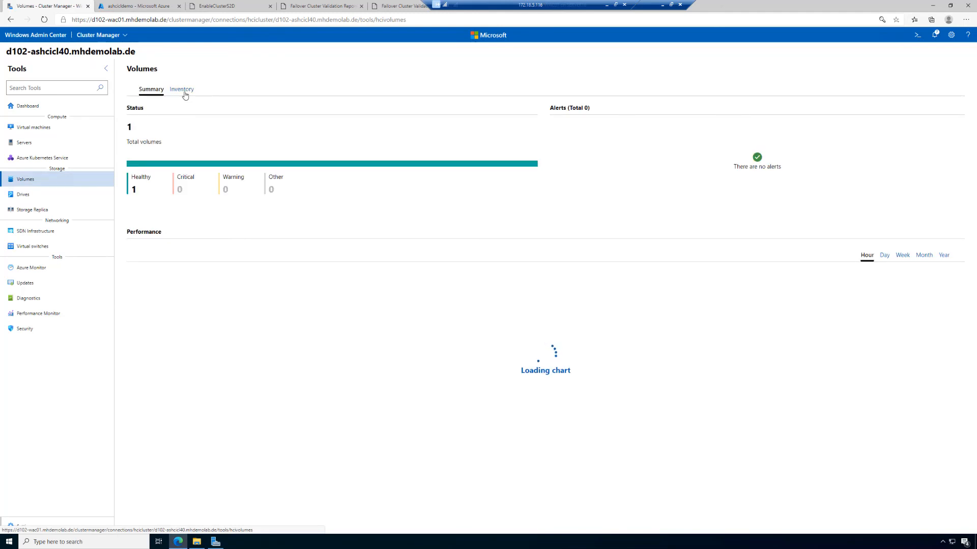
pyautogui.click(184, 92)
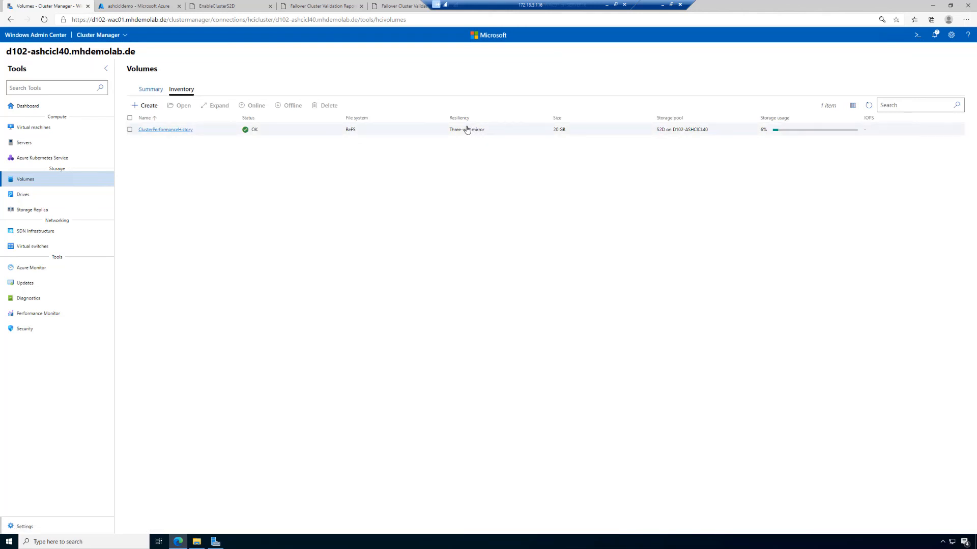
pyautogui.click(145, 106)
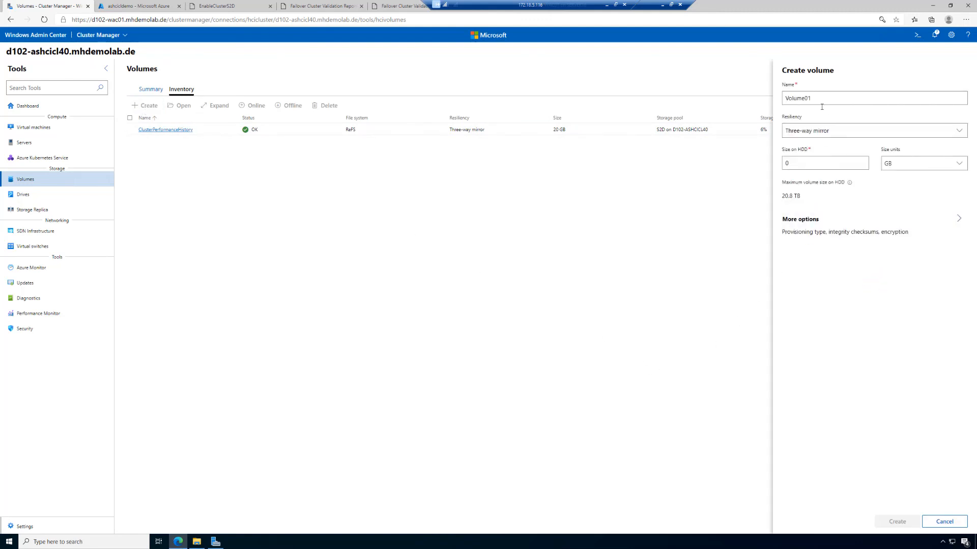
pyautogui.press('BackSpace')
pyautogui.write('1')
pyautogui.click(915, 163)
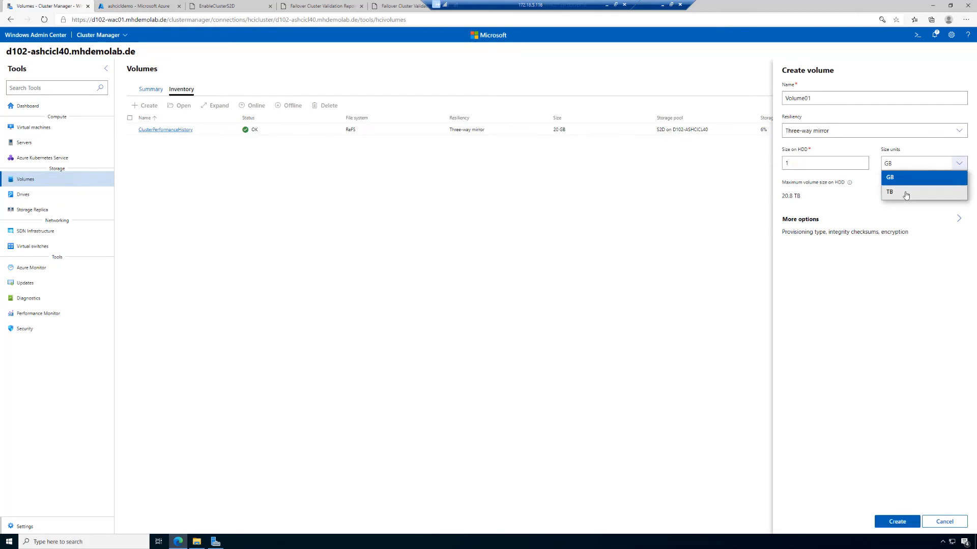
pyautogui.click(903, 192)
pyautogui.click(873, 228)
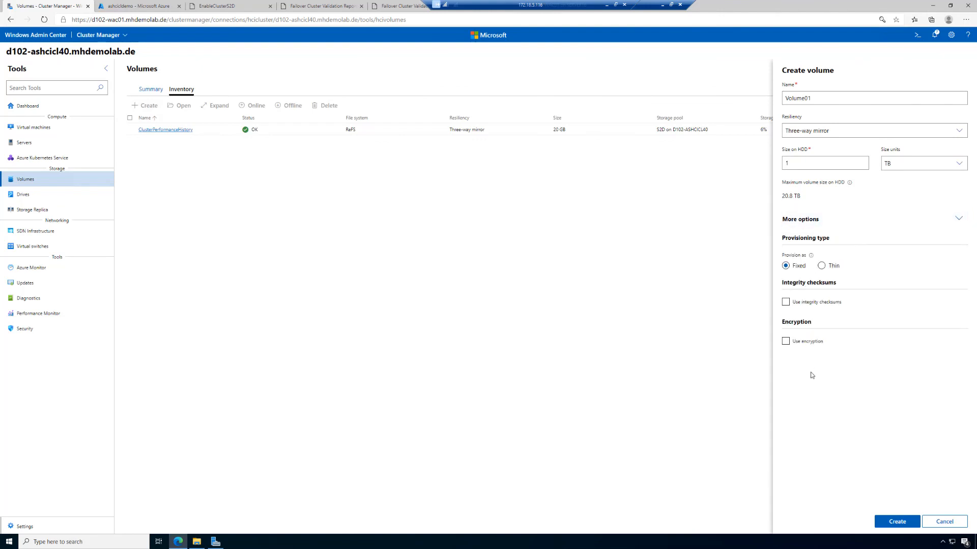
pyautogui.click(895, 522)
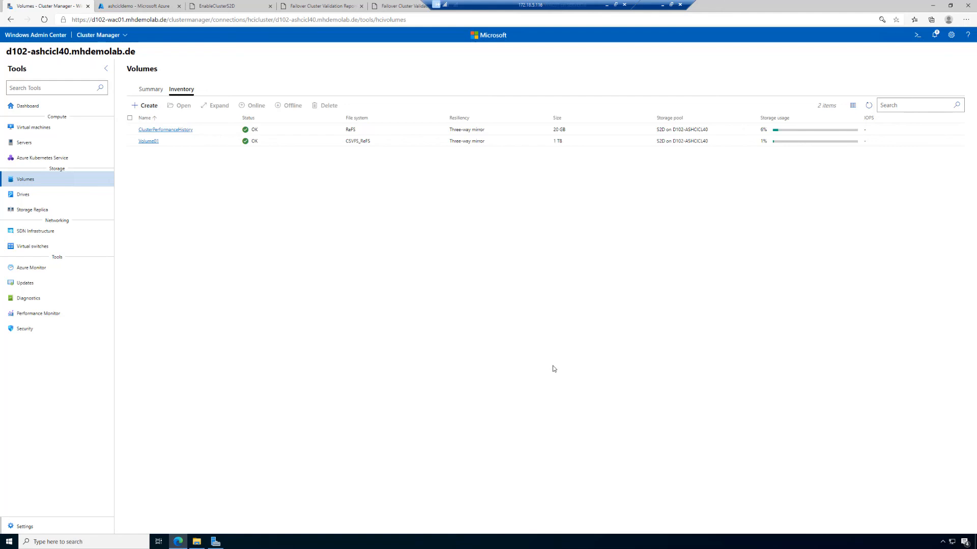
# Check the drive capacity summary and the per-drive storage usage sorted by server for the effect of Volume01
pyautogui.click(34, 197)
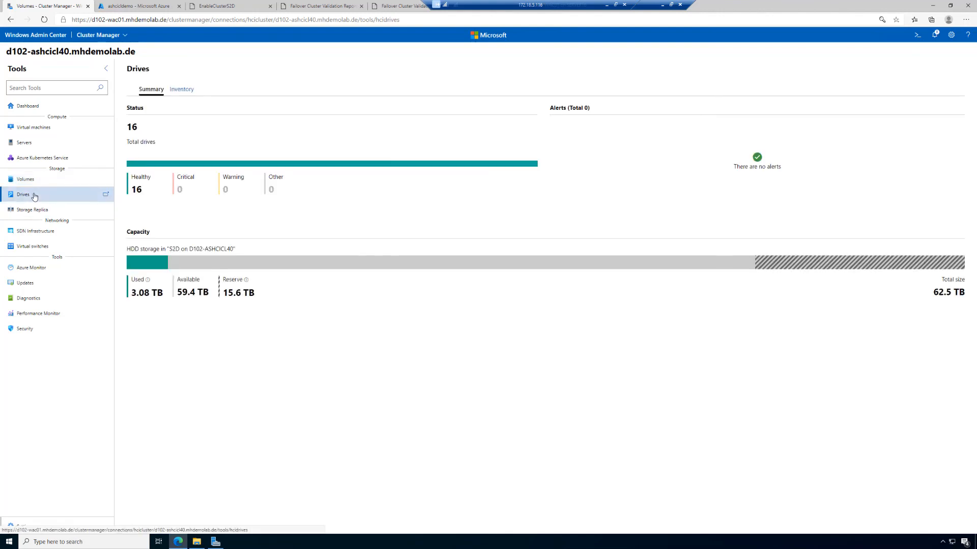
pyautogui.click(184, 90)
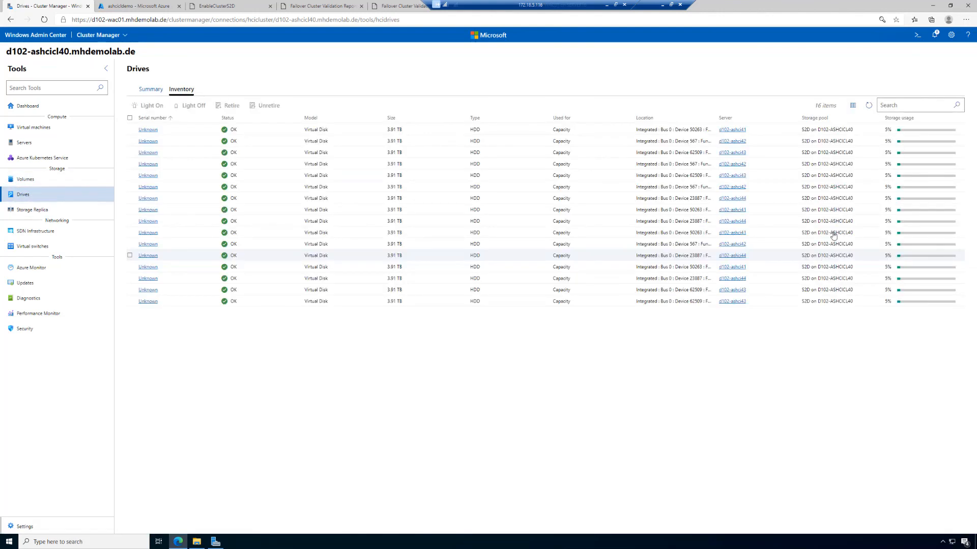
pyautogui.click(727, 120)
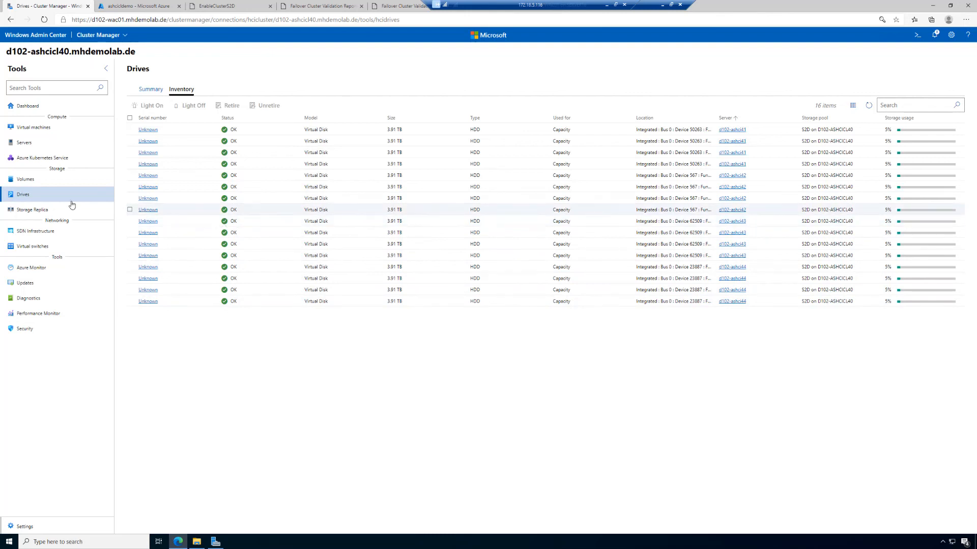
# Begin a new volume named Volume02 with mirror-accelerated parity resiliency at 70% parity, 30% mirror
pyautogui.click(27, 181)
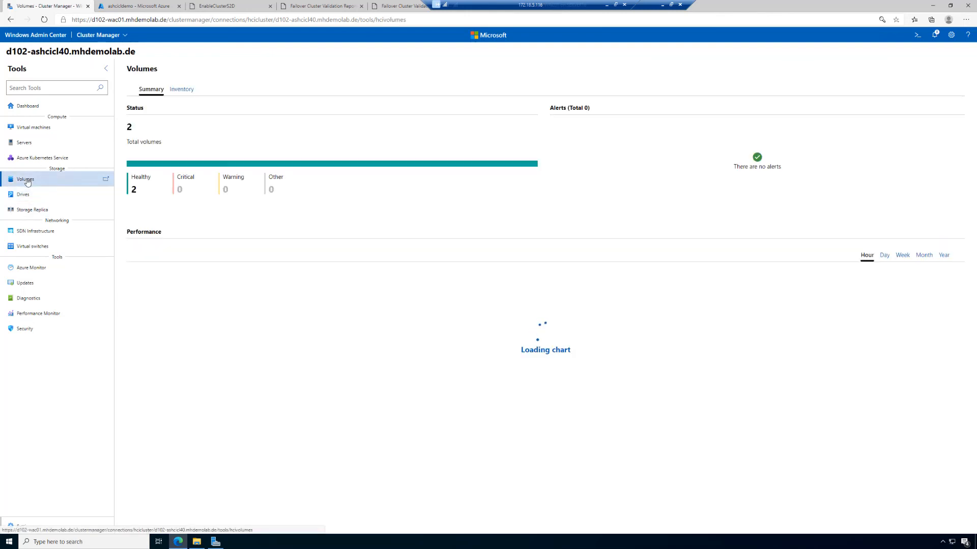
pyautogui.click(191, 91)
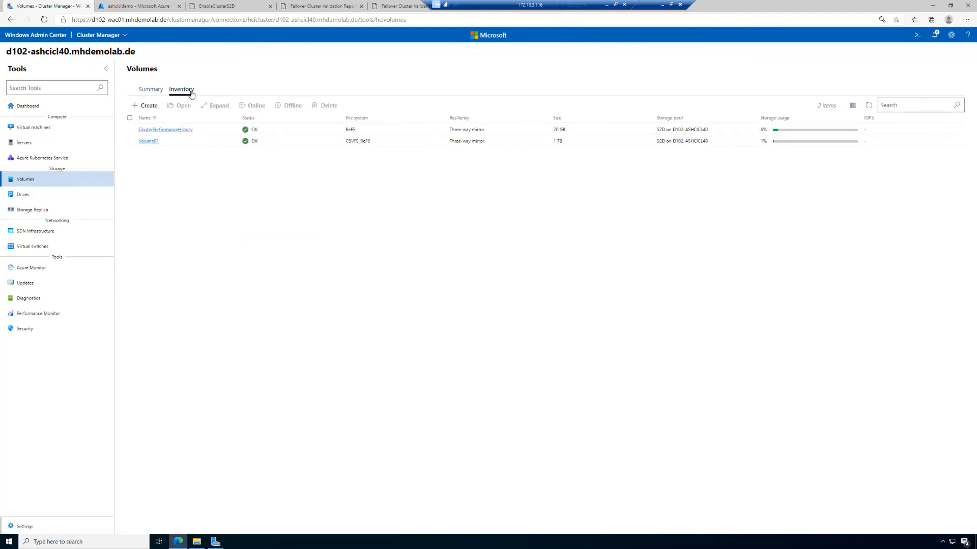
pyautogui.click(148, 106)
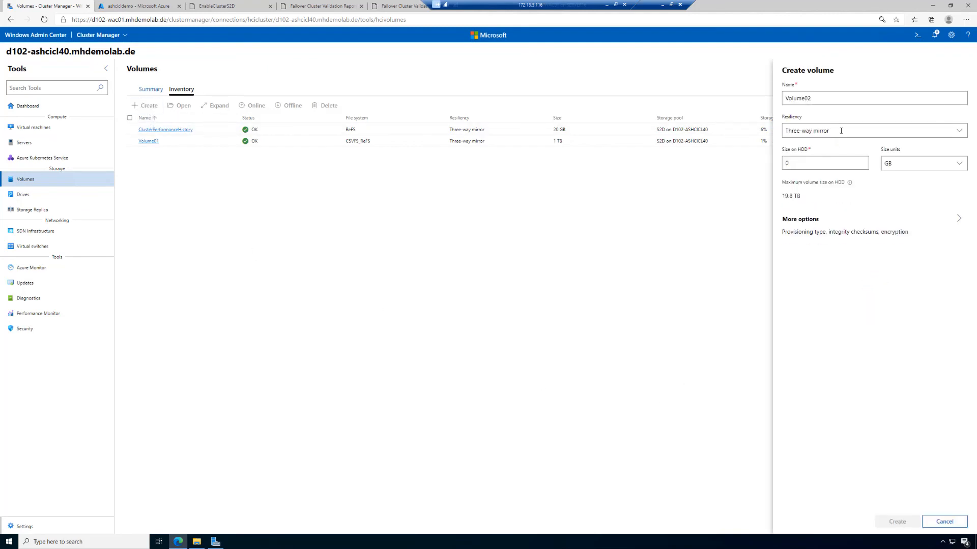
pyautogui.click(841, 131)
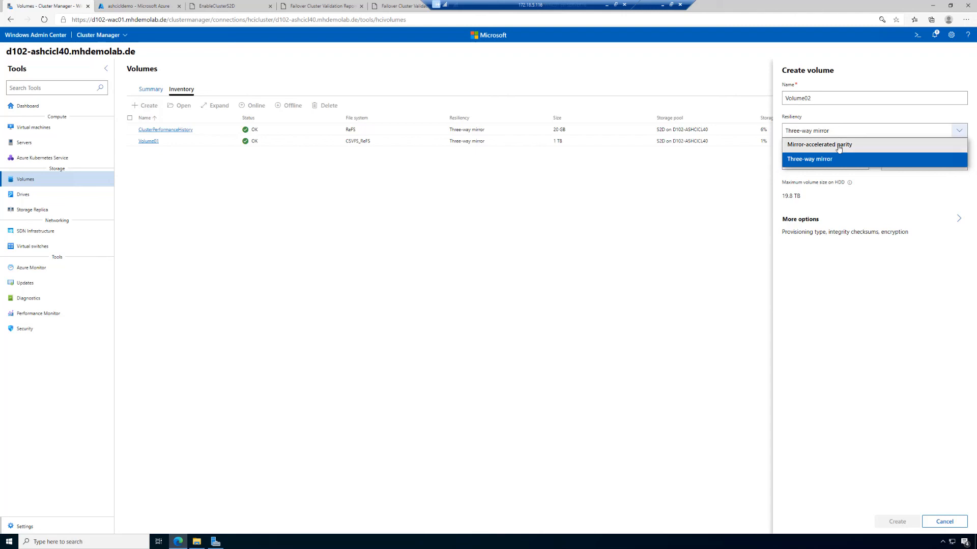
pyautogui.click(838, 145)
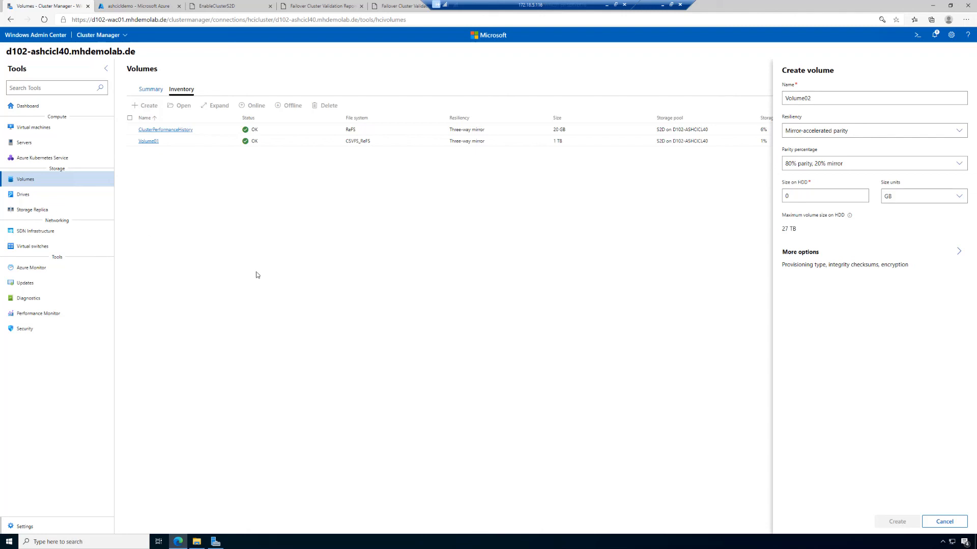
pyautogui.click(860, 164)
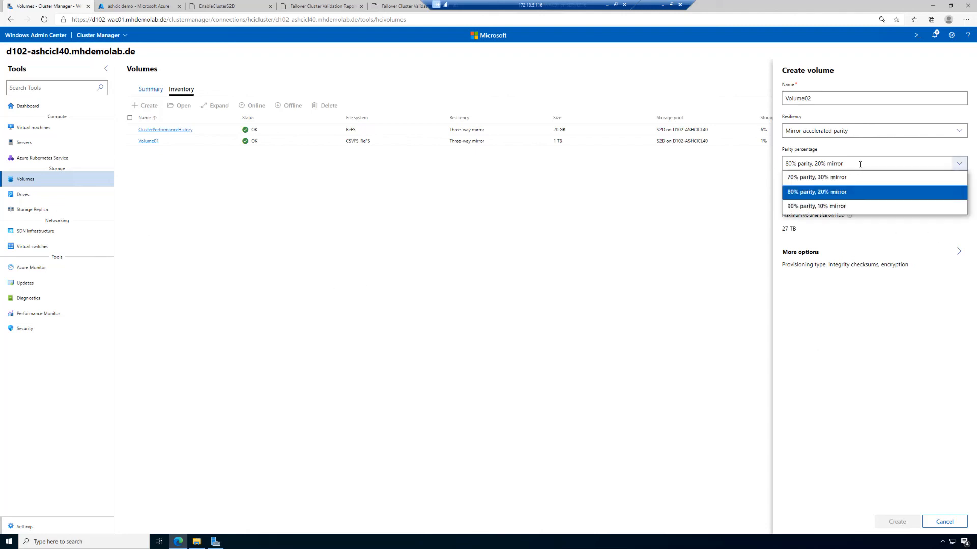
pyautogui.click(834, 182)
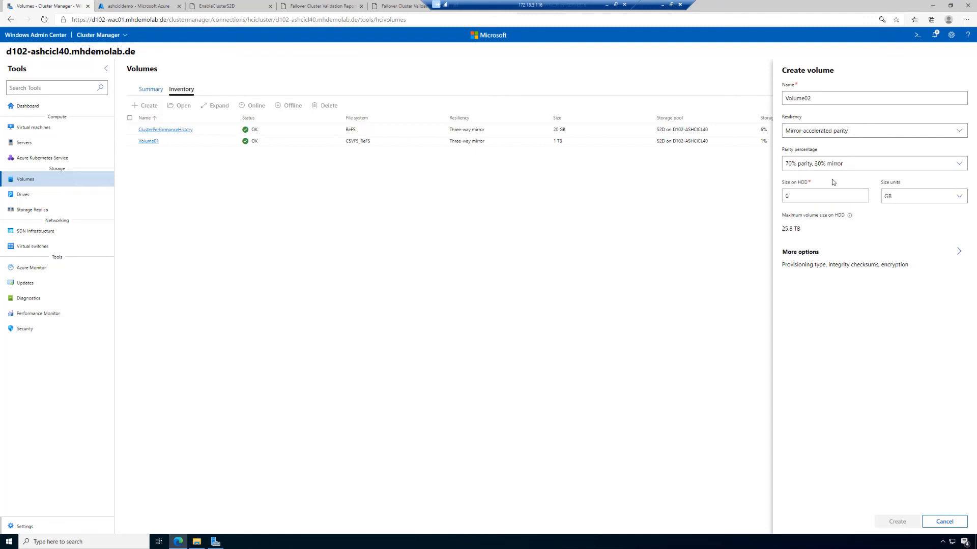
# Set the size of Volume02 to 1 TB on HDD and create the volume
pyautogui.click(910, 197)
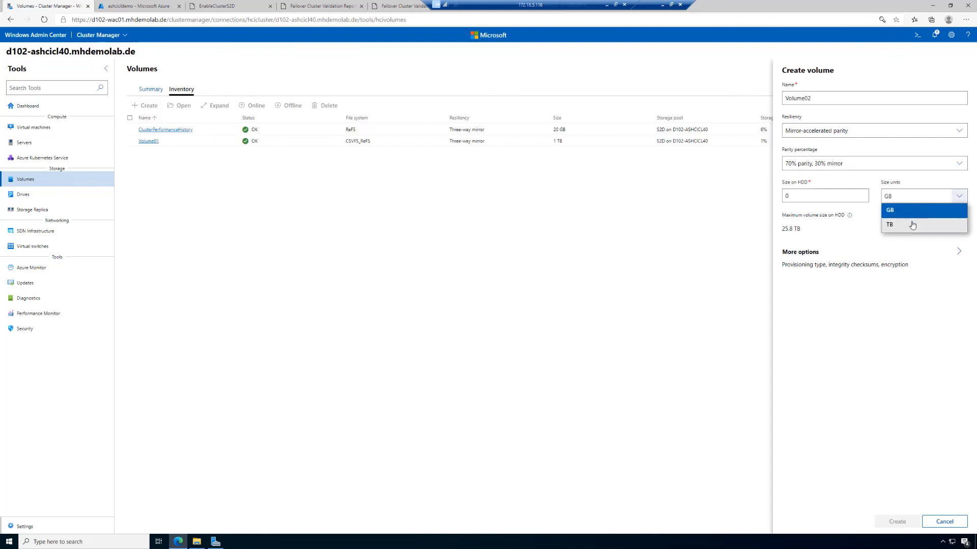
pyautogui.click(911, 225)
pyautogui.click(798, 195)
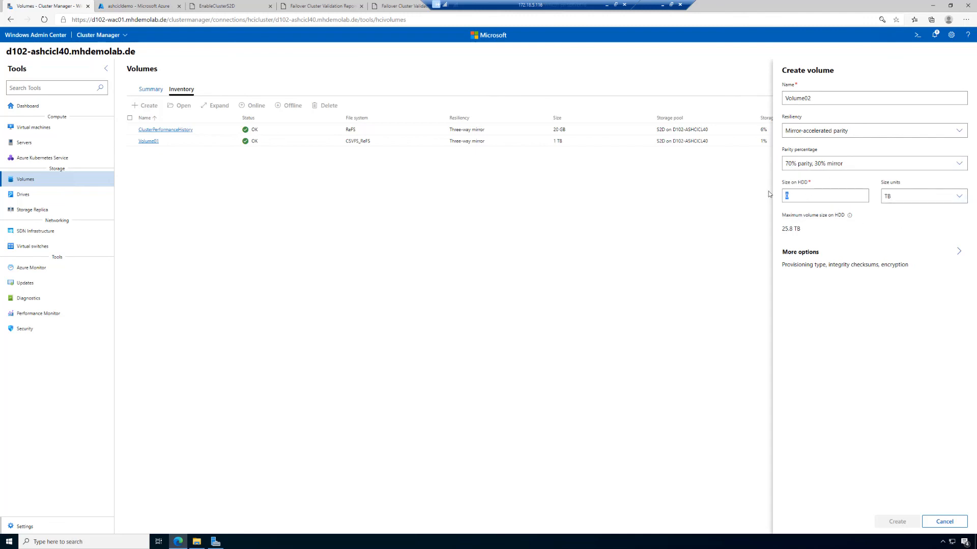
pyautogui.write('1')
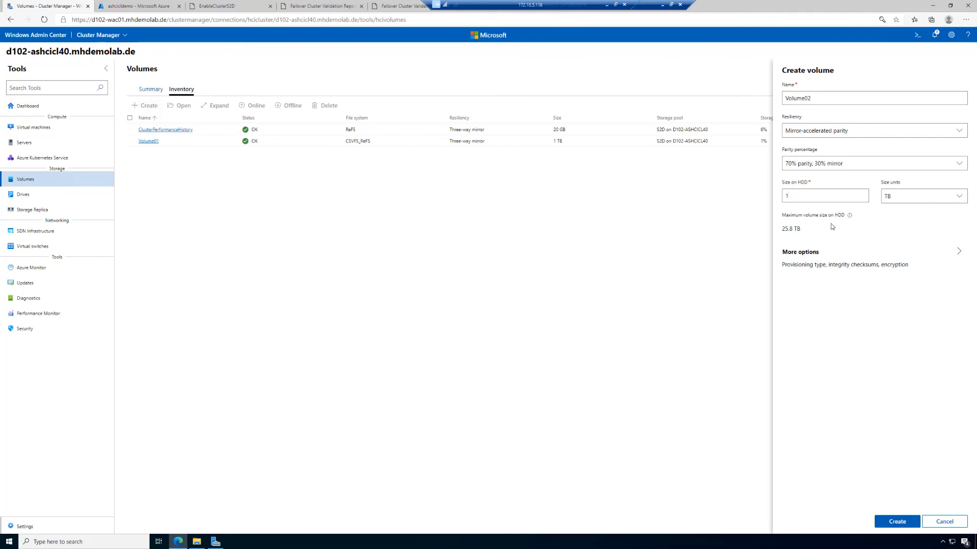
pyautogui.click(896, 521)
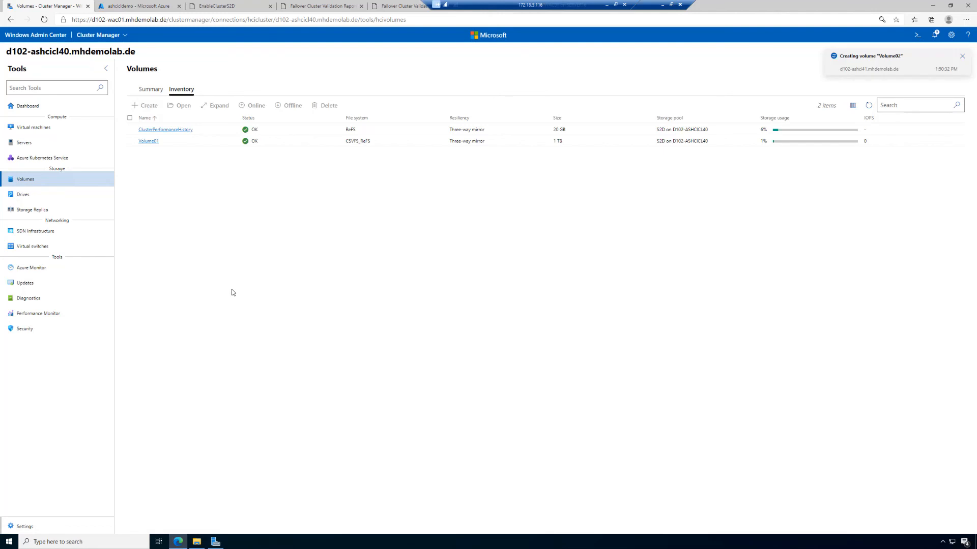
# Examine the properties of Volume01, comparing its total size with its footprint, and return to the volume inventory
pyautogui.click(148, 141)
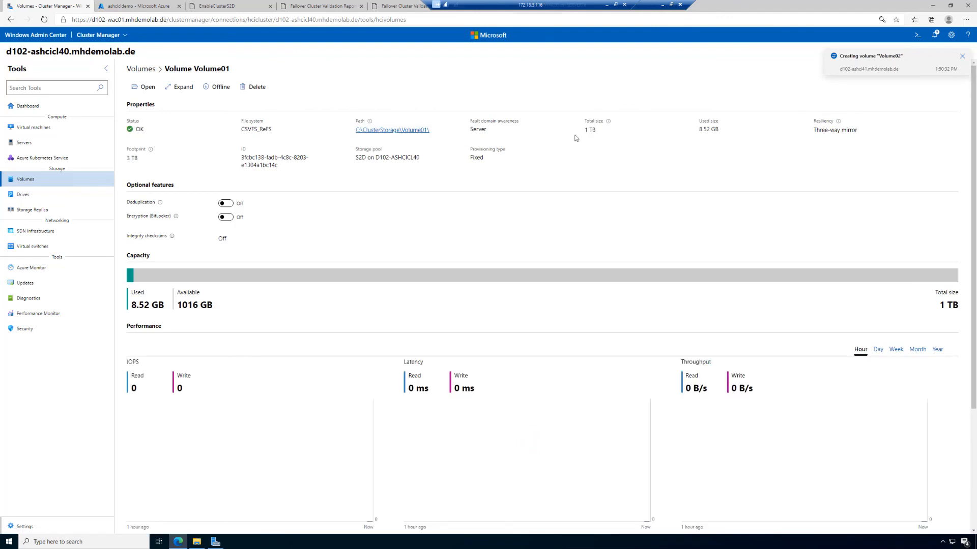
pyautogui.moveTo(584, 134); pyautogui.dragTo(602, 134)
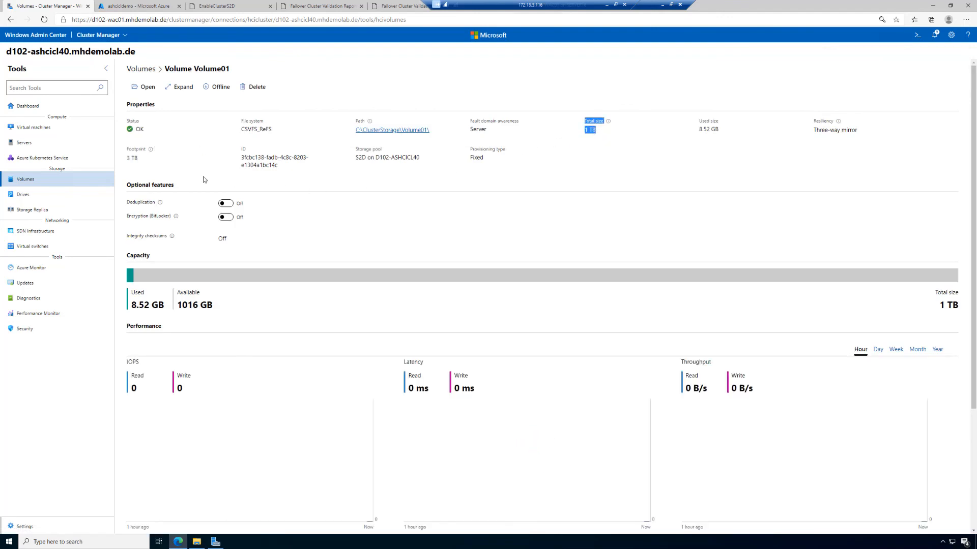
pyautogui.moveTo(123, 159); pyautogui.dragTo(148, 160)
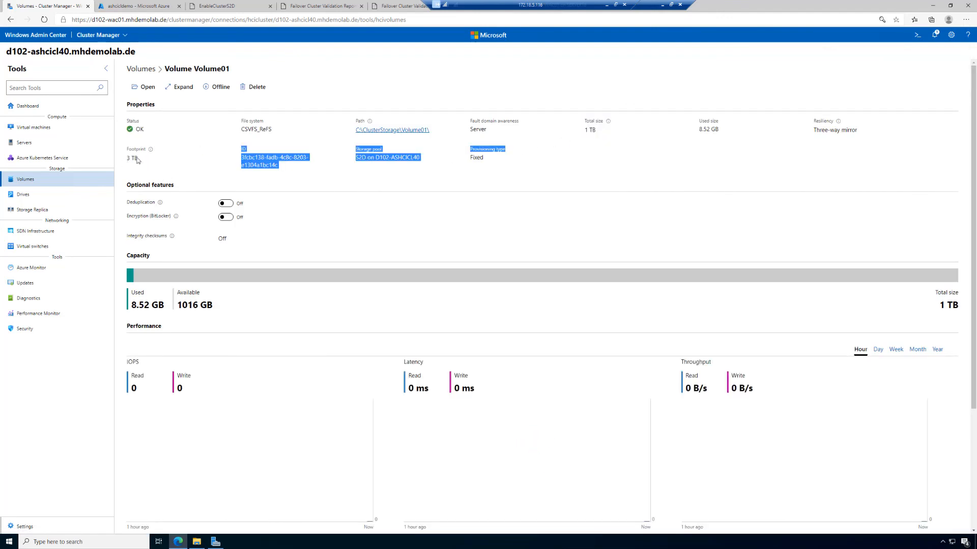
pyautogui.click(126, 161)
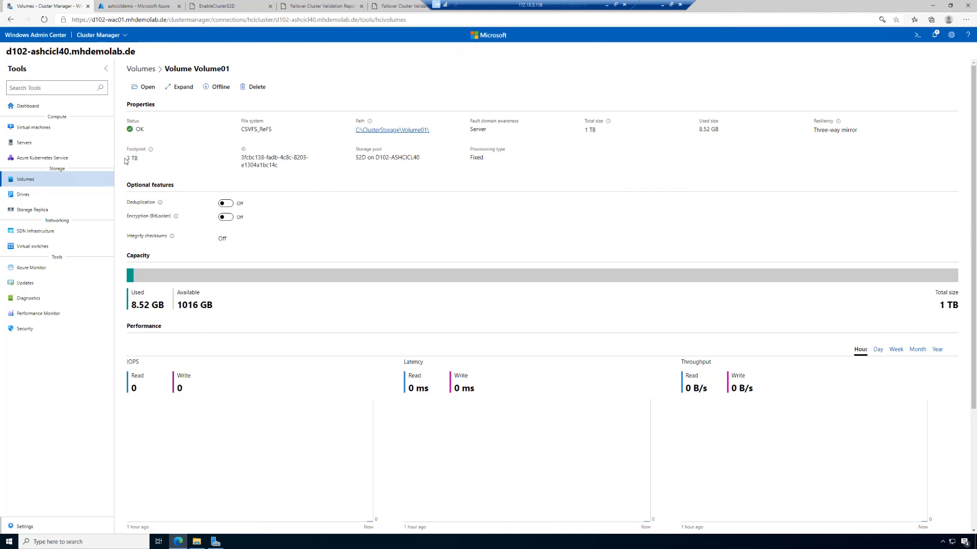
pyautogui.click(141, 70)
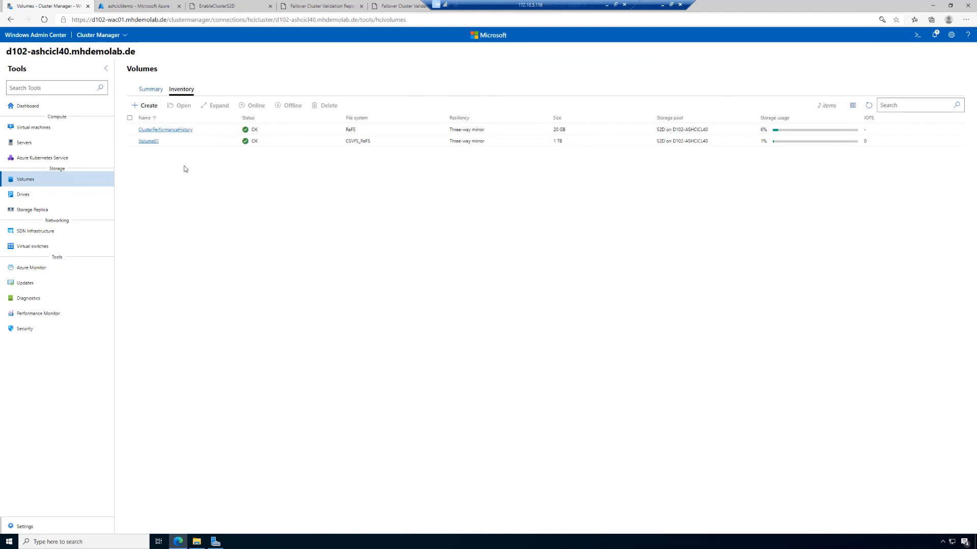
# Check the notifications for the creation of Volume02 and refresh the volume inventory
pyautogui.click(934, 35)
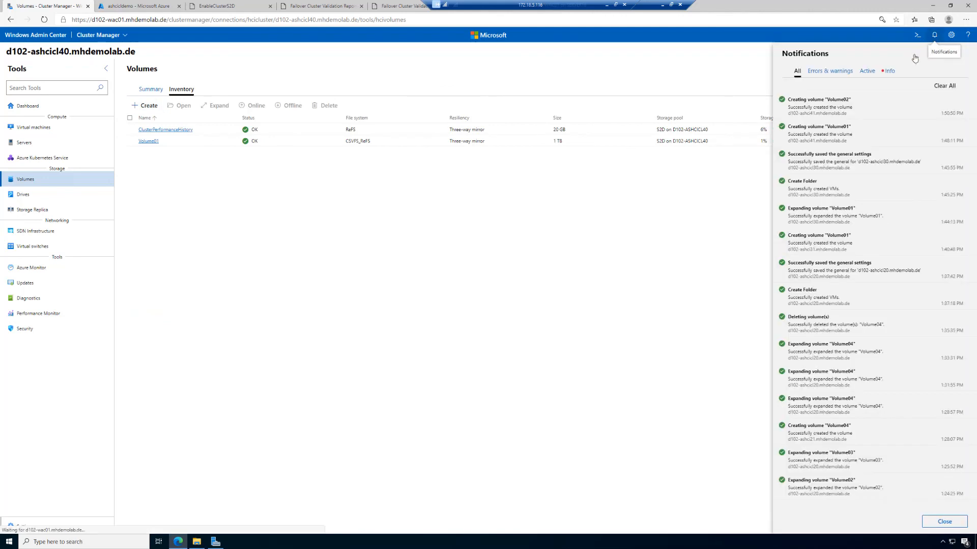
pyautogui.click(709, 66)
pyautogui.click(869, 105)
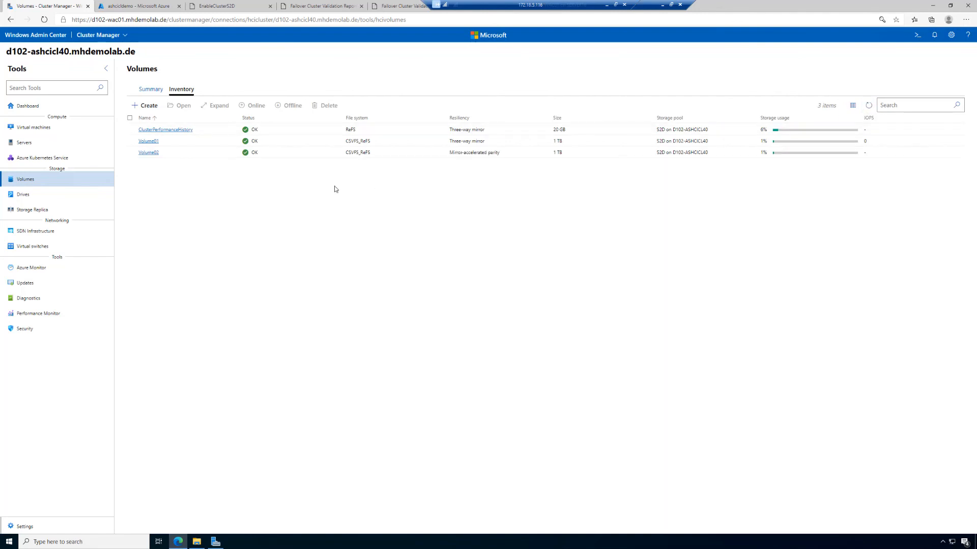
# Examine the footprint of Volume02 and the resiliency, size and footprint of each of its storage tiers
pyautogui.click(149, 152)
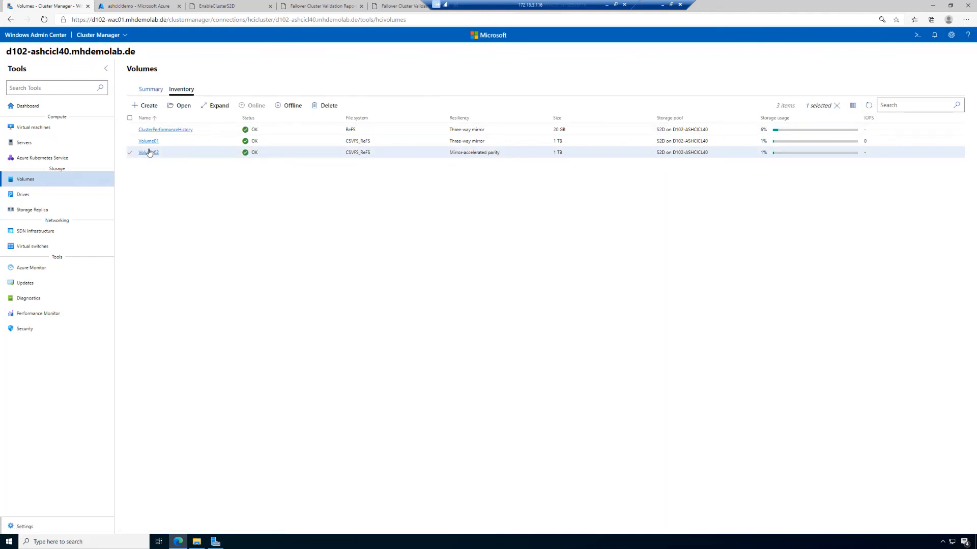
pyautogui.click(149, 152)
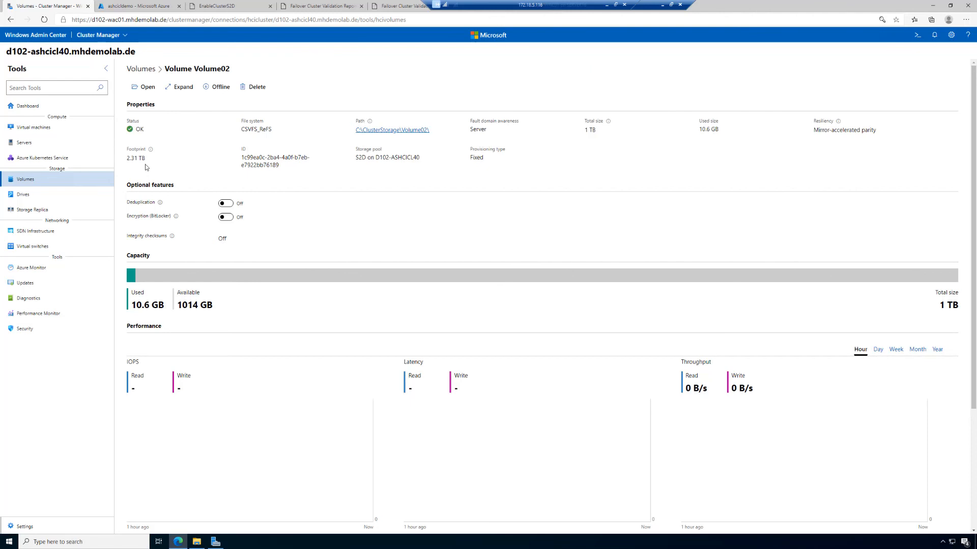
pyautogui.scroll(-3, 331, 266)
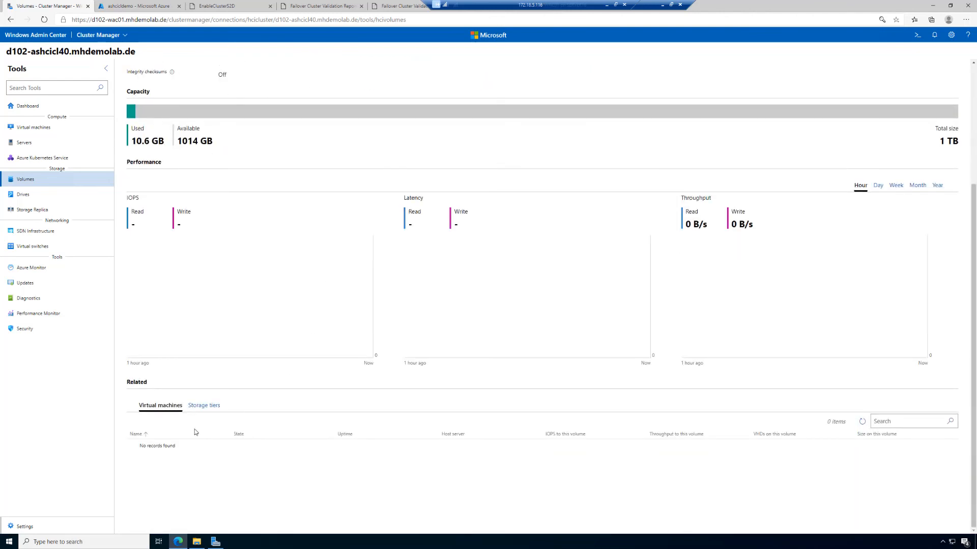
pyautogui.click(205, 410)
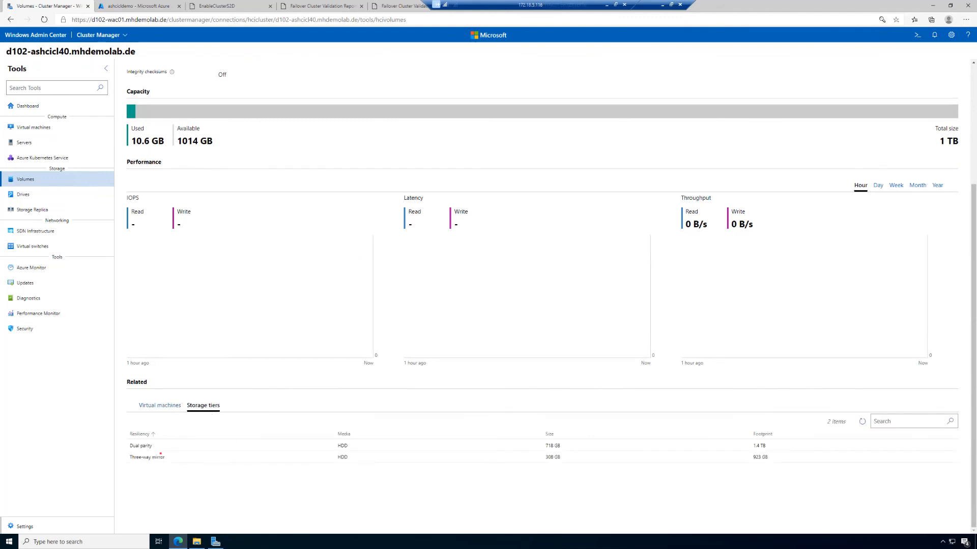
pyautogui.moveTo(125, 450)
pyautogui.mouseDown()
pyautogui.moveTo(294, 473)
pyautogui.moveTo(792, 462)
pyautogui.mouseUp()
# Review the drive capacity summary again and compare storage usage across drives sorted by server, with both volumes in place
pyautogui.click(31, 195)
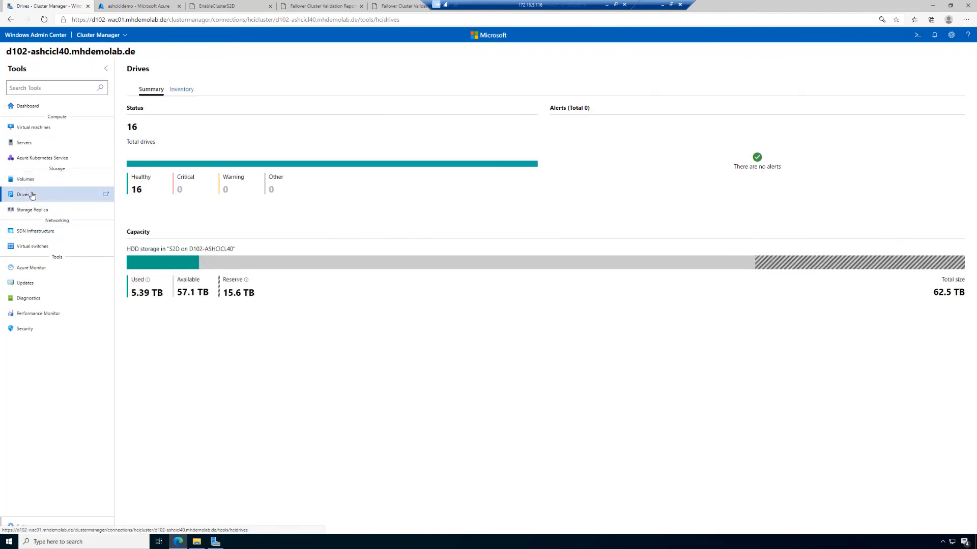
pyautogui.click(182, 89)
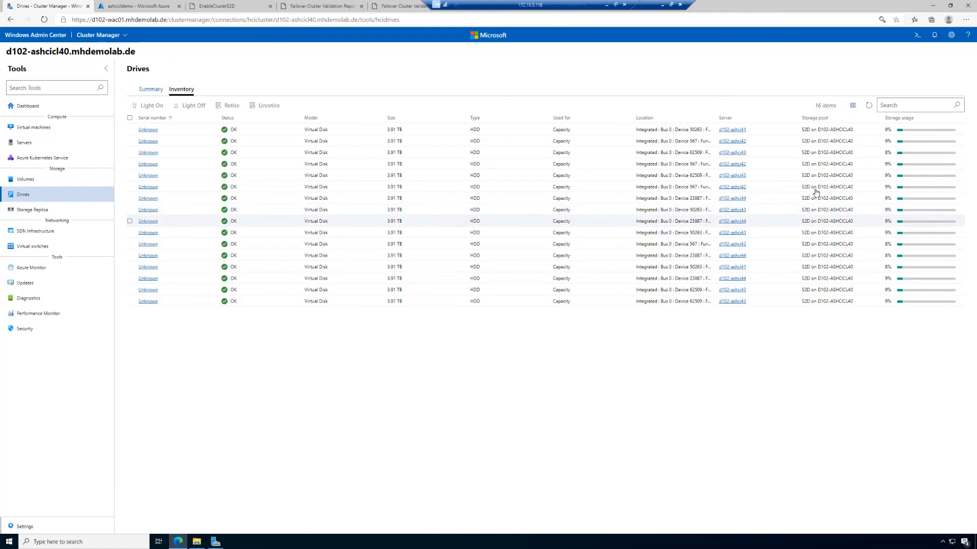
pyautogui.click(725, 122)
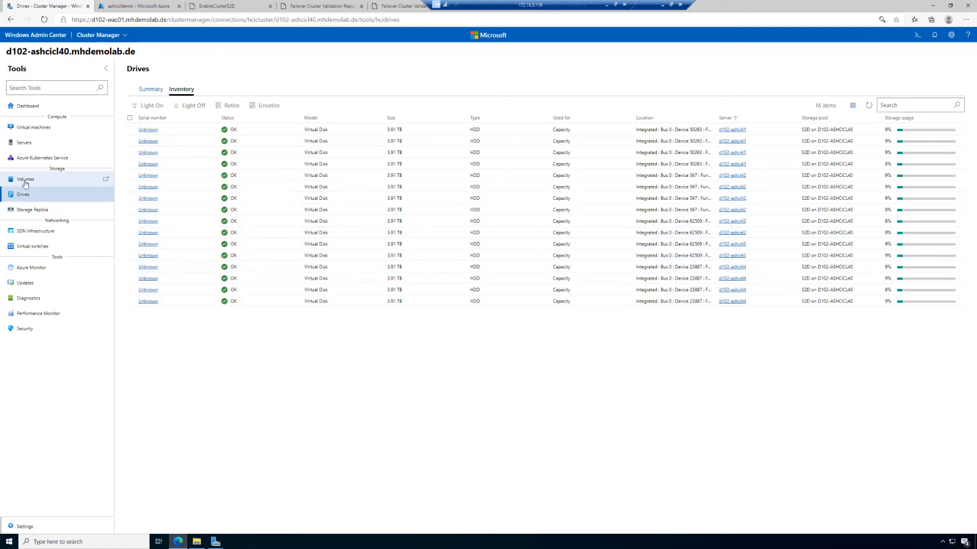
# Expand Volume01 from the volume inventory to a size of 4 TB on HDD
pyautogui.click(25, 183)
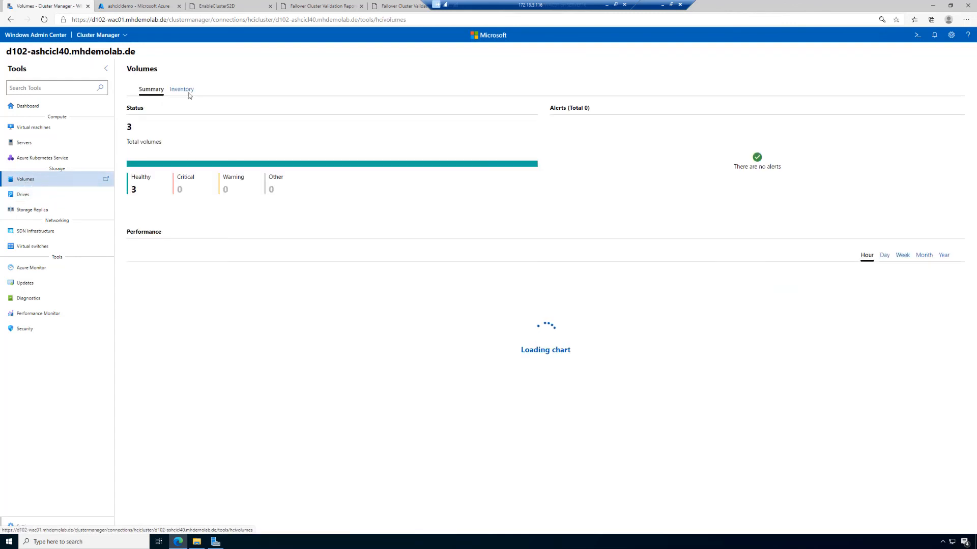
pyautogui.click(186, 90)
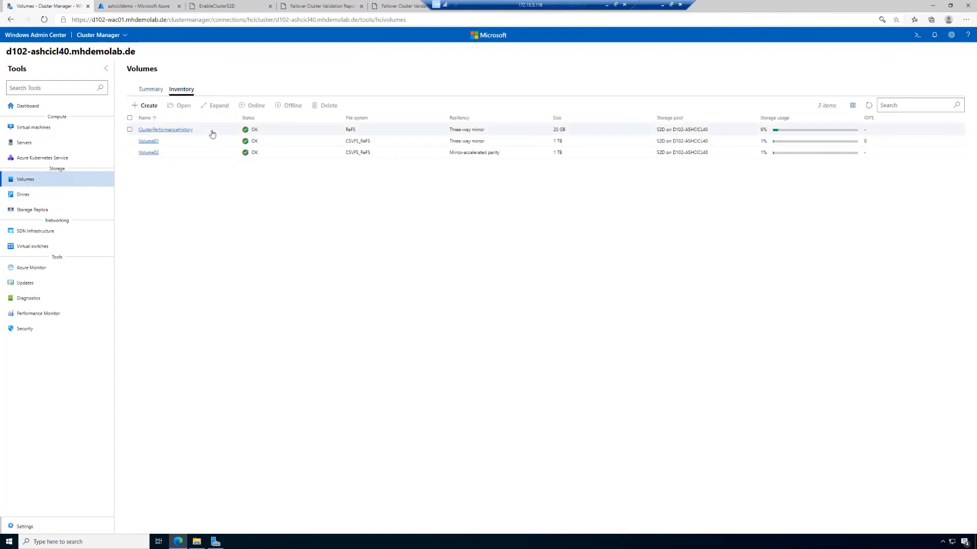
pyautogui.click(148, 141)
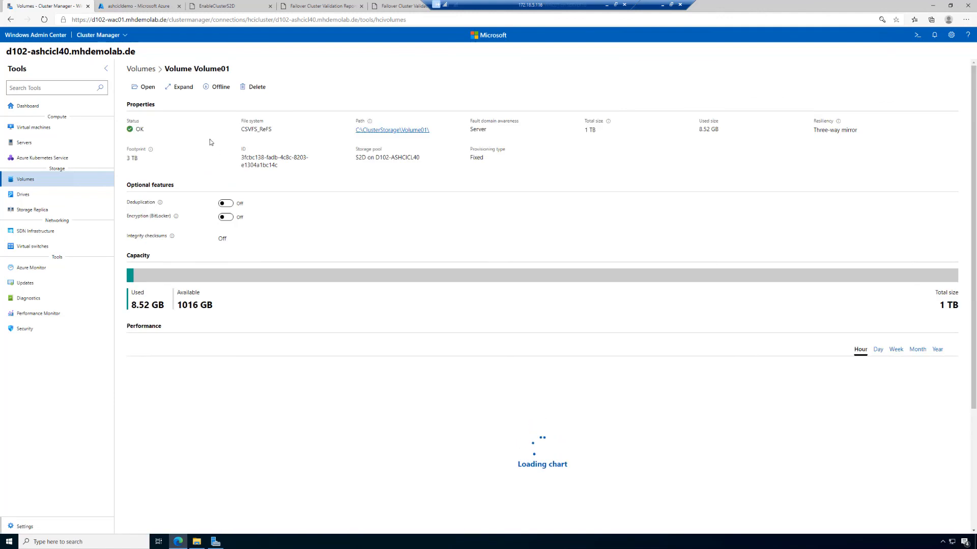
pyautogui.click(179, 87)
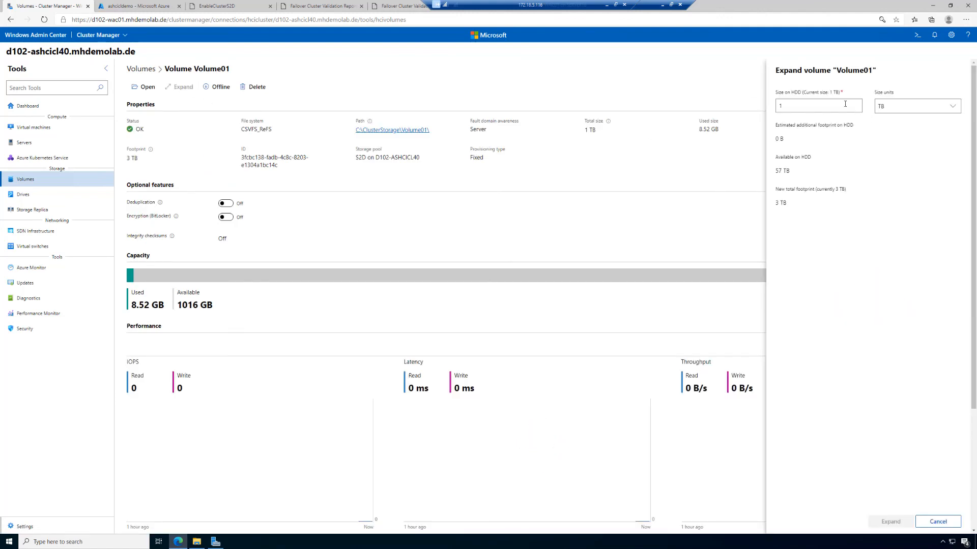
pyautogui.moveTo(828, 103); pyautogui.dragTo(757, 99)
pyautogui.write('4')
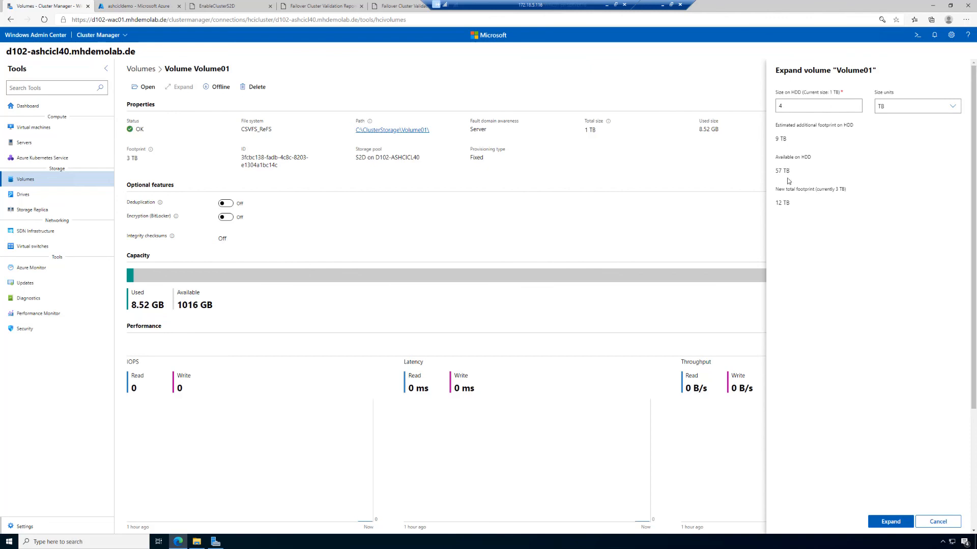
pyautogui.click(890, 522)
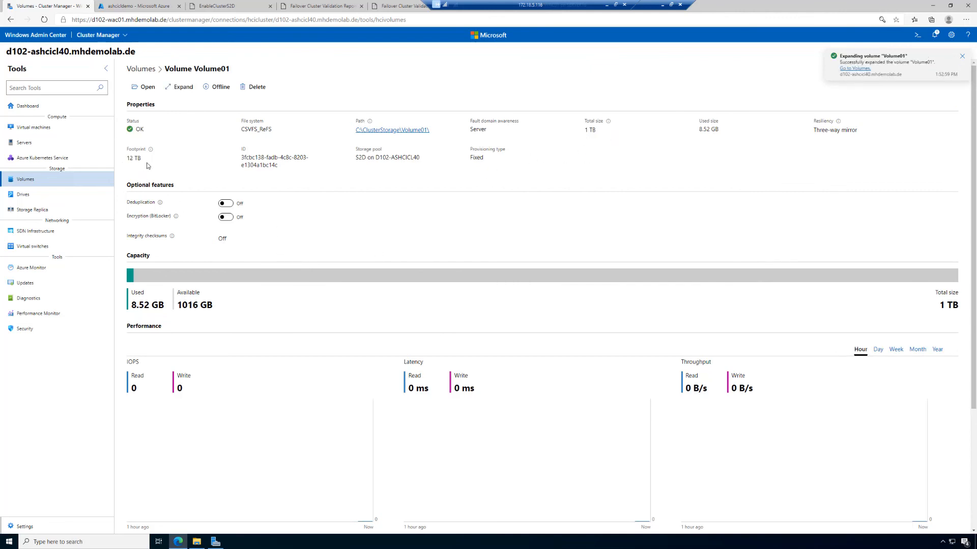
# Expand the mirror-accelerated parity volume Volume02 to 4 TB on HDD and return to the volume inventory
pyautogui.click(137, 72)
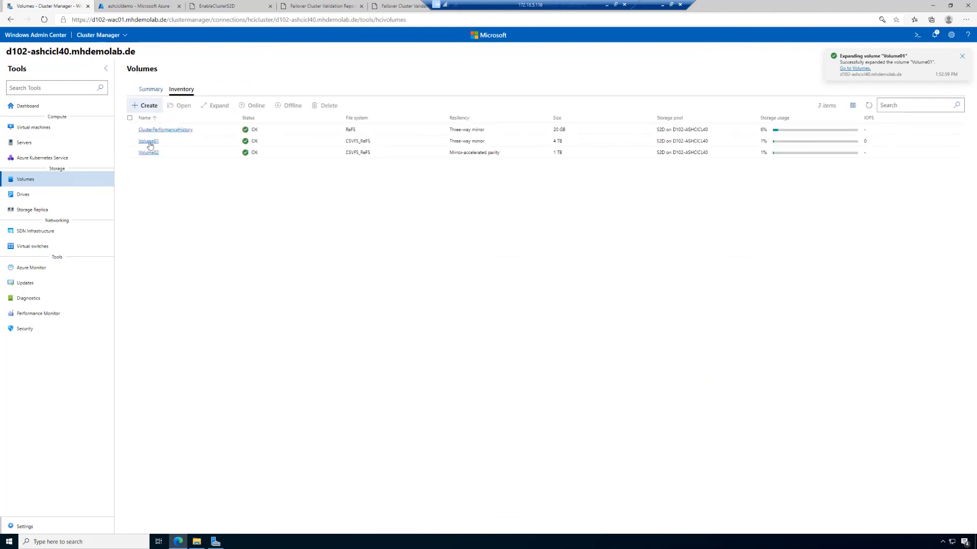
pyautogui.click(148, 153)
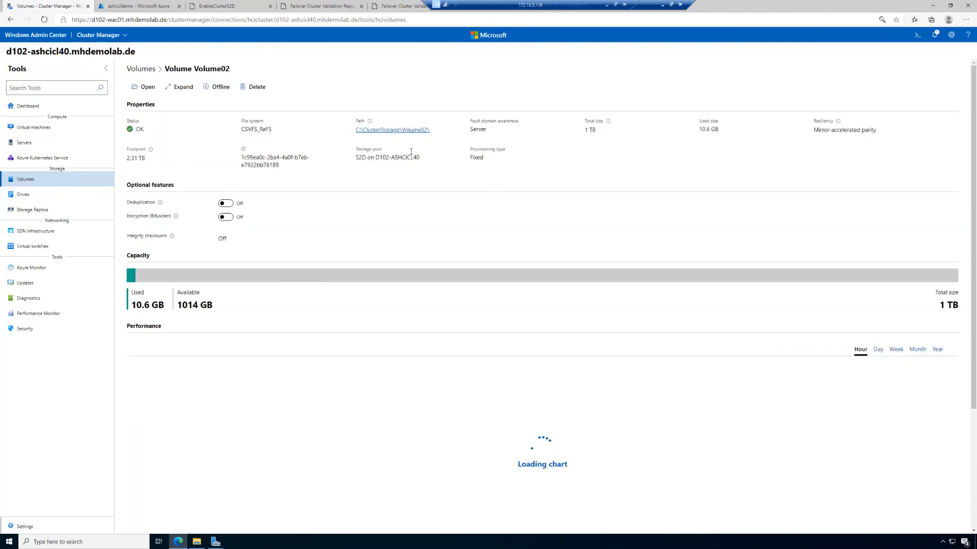
pyautogui.click(185, 91)
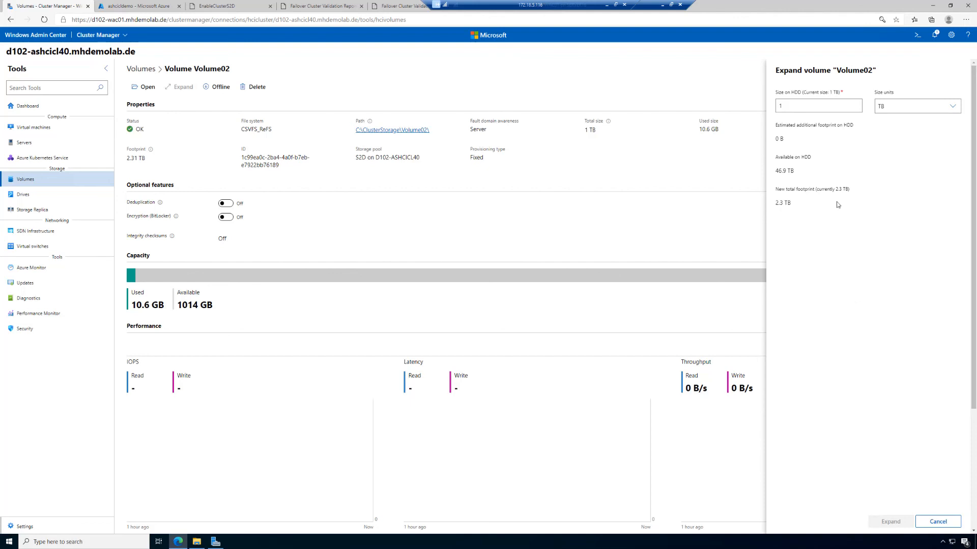
pyautogui.doubleClick(776, 105)
pyautogui.write('4')
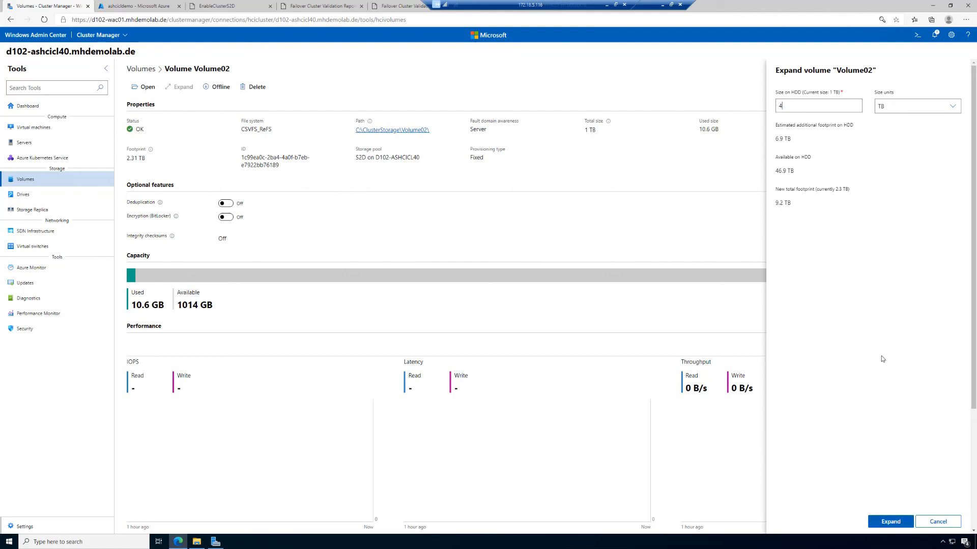
pyautogui.click(890, 522)
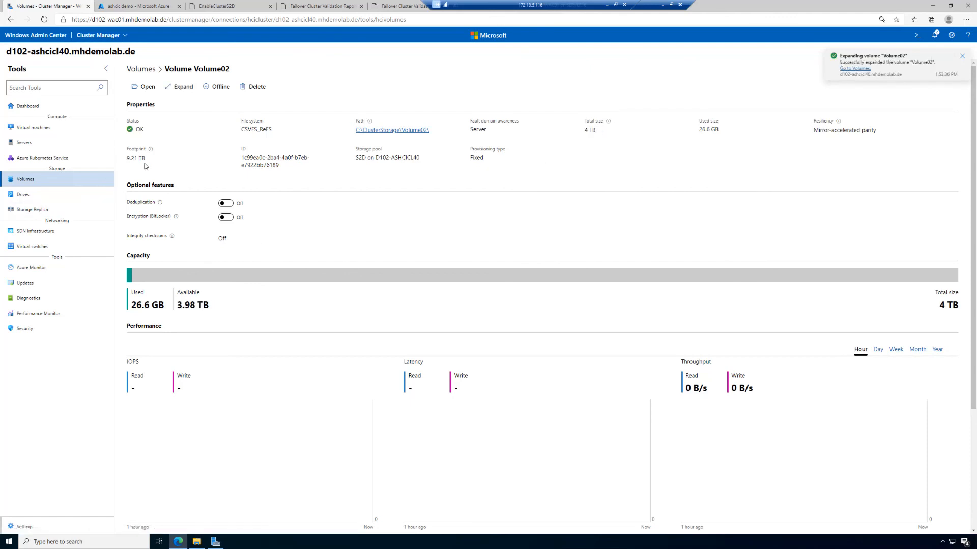
pyautogui.click(141, 69)
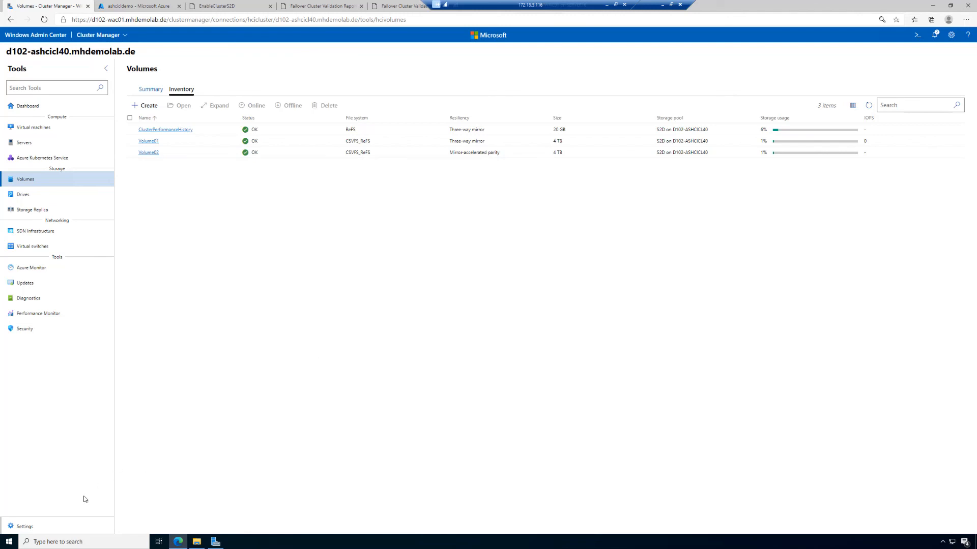
# In the cluster's general Hyper-V host settings, set the virtual hard disks path to a new folder VMs in C:\ClusterStorage\Volume01
pyautogui.click(24, 527)
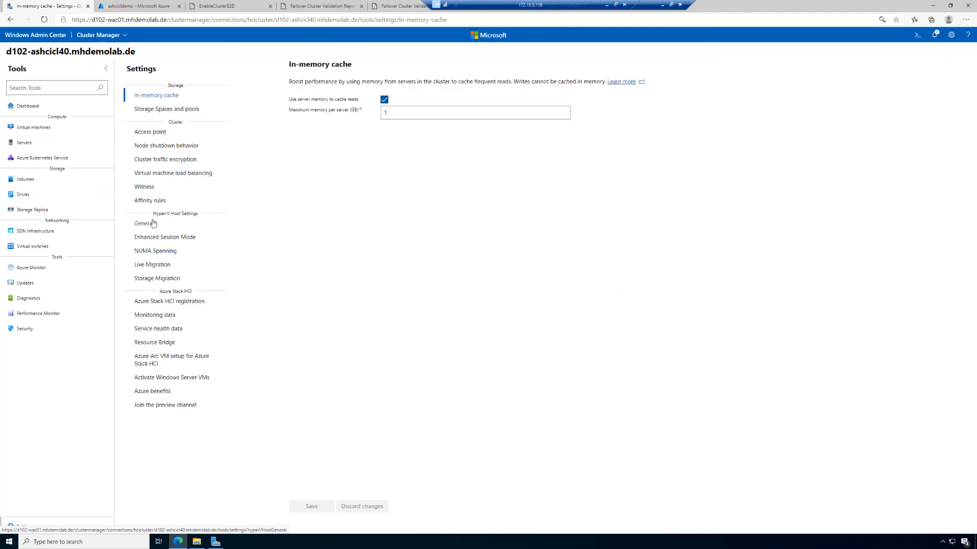
pyautogui.click(152, 223)
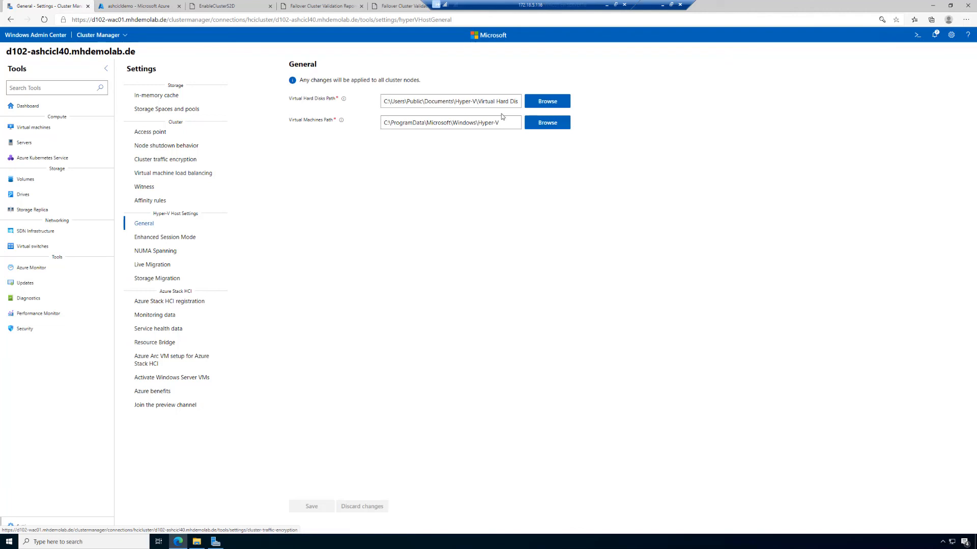
pyautogui.click(549, 106)
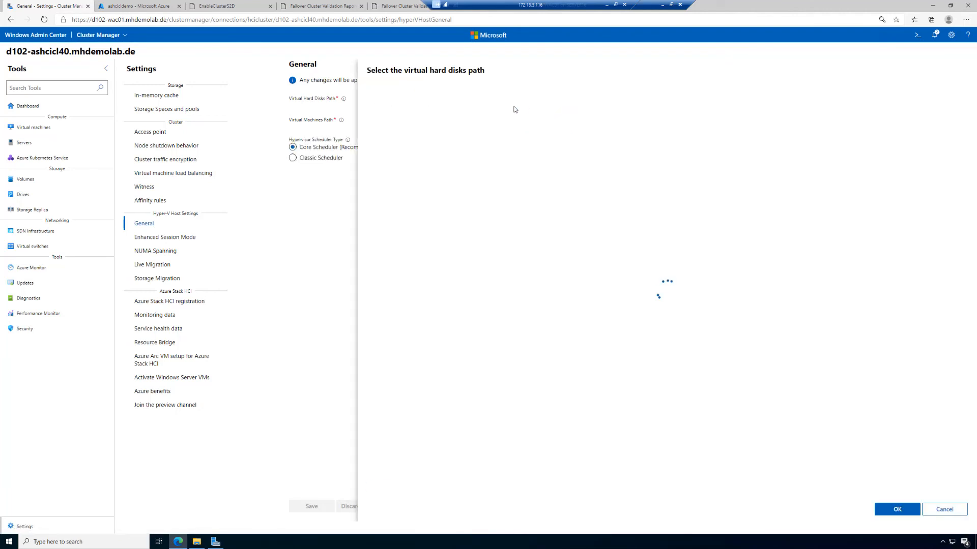
pyautogui.click(373, 91)
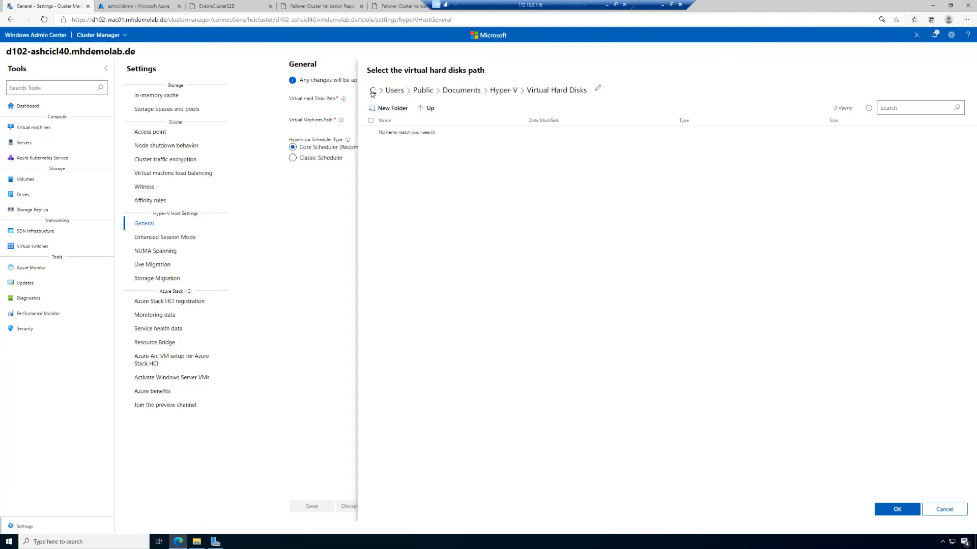
pyautogui.doubleClick(394, 135)
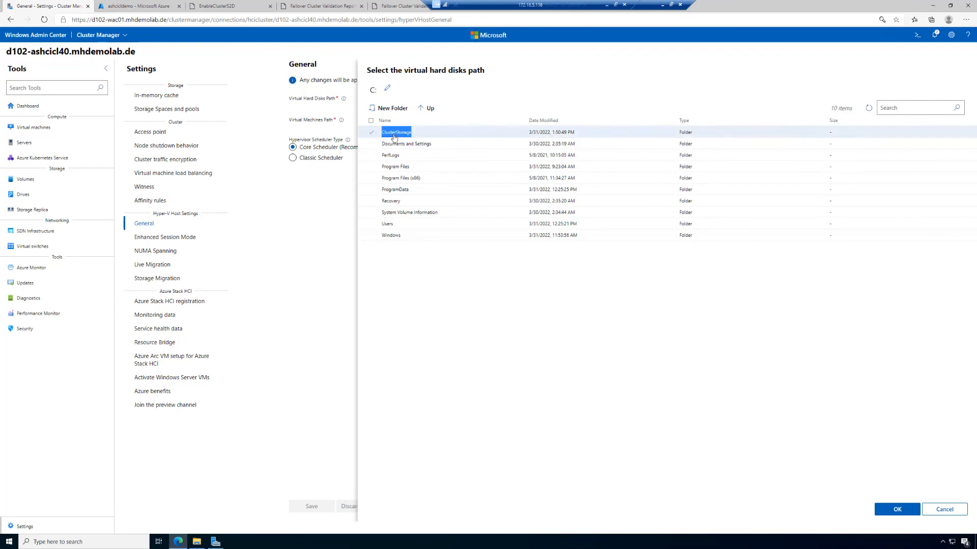
pyautogui.doubleClick(390, 133)
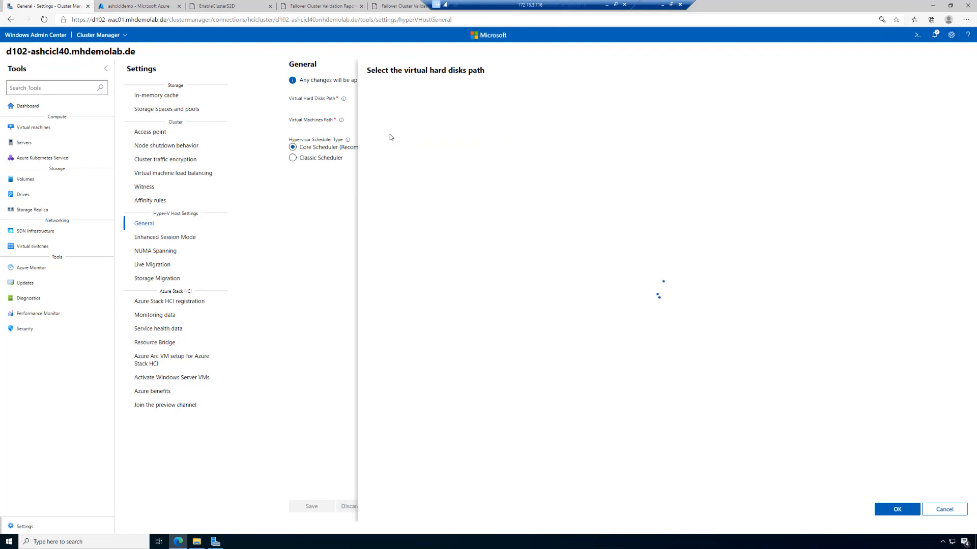
pyautogui.click(387, 108)
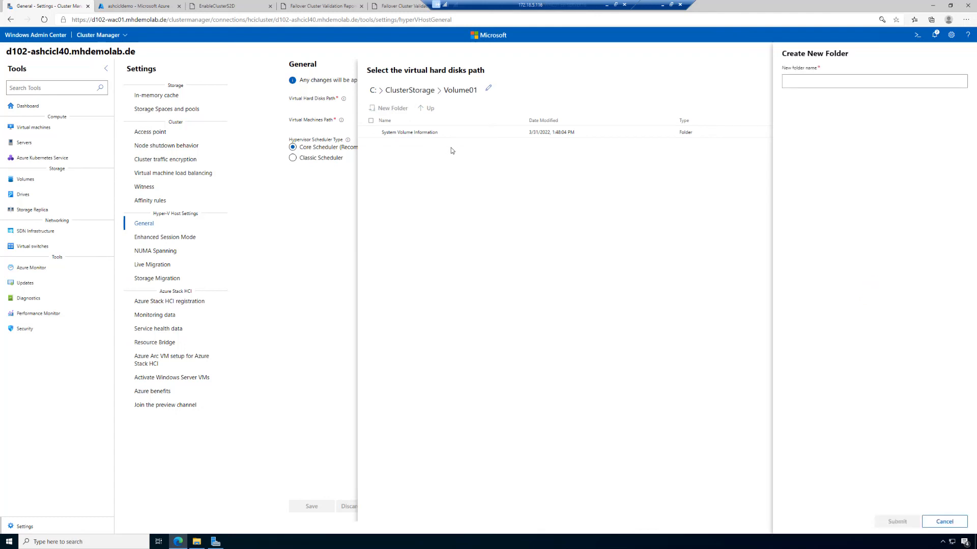
pyautogui.write('VMs')
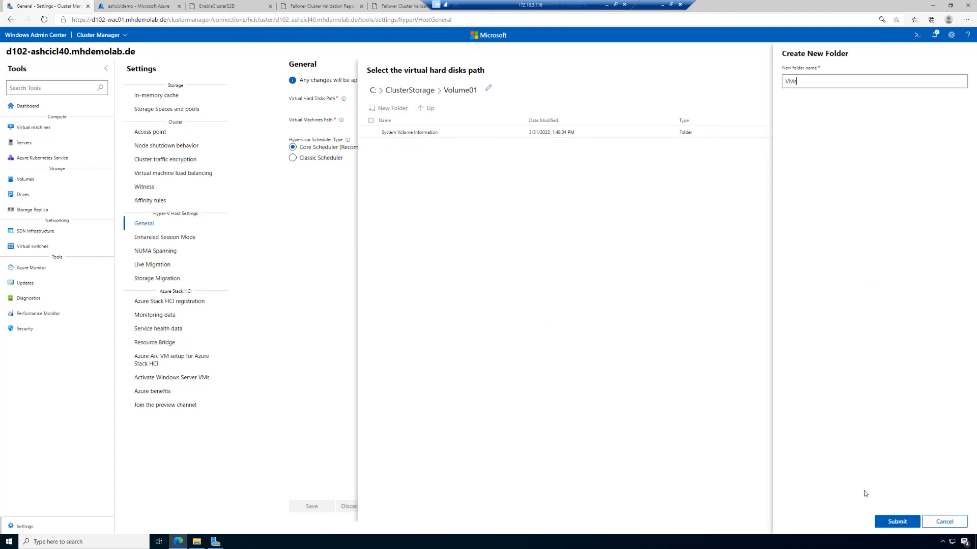
pyautogui.click(897, 521)
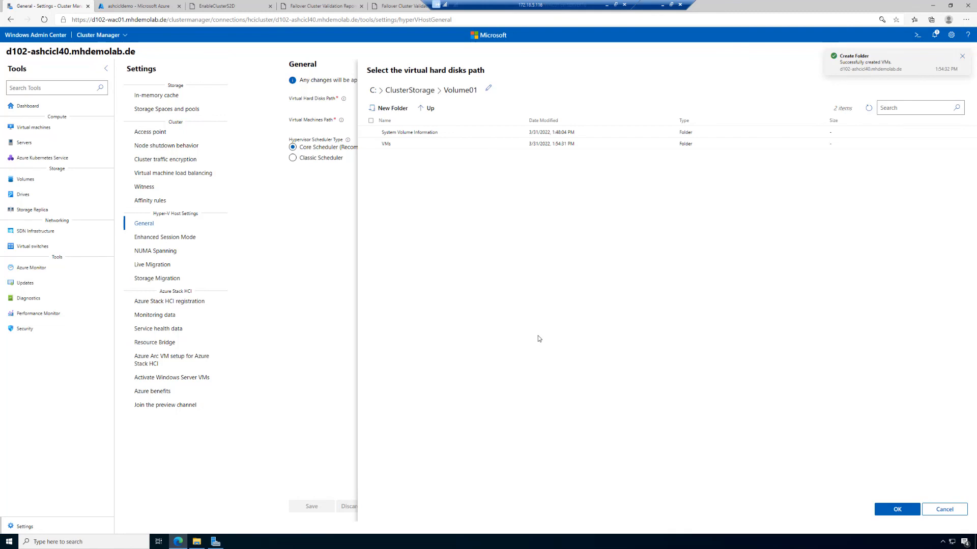
pyautogui.click(370, 144)
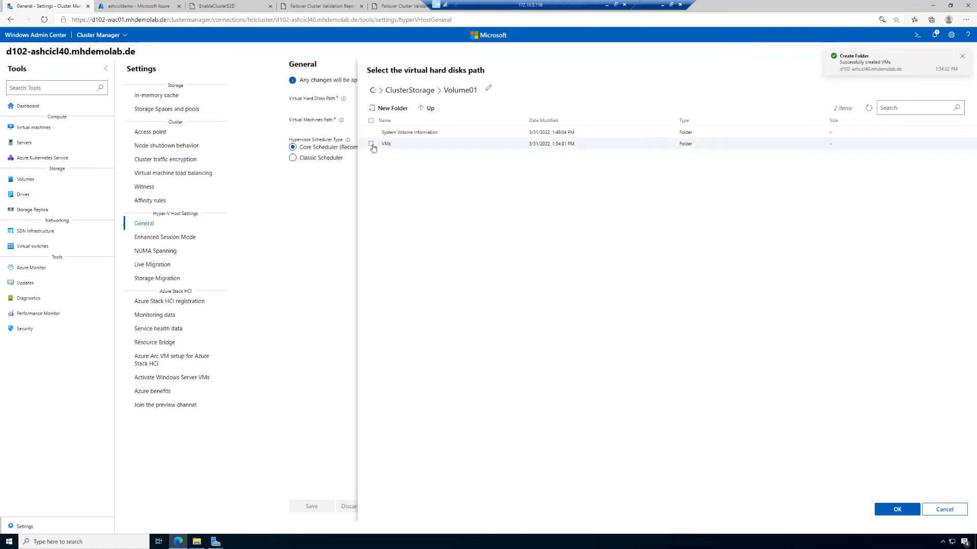
pyautogui.click(895, 510)
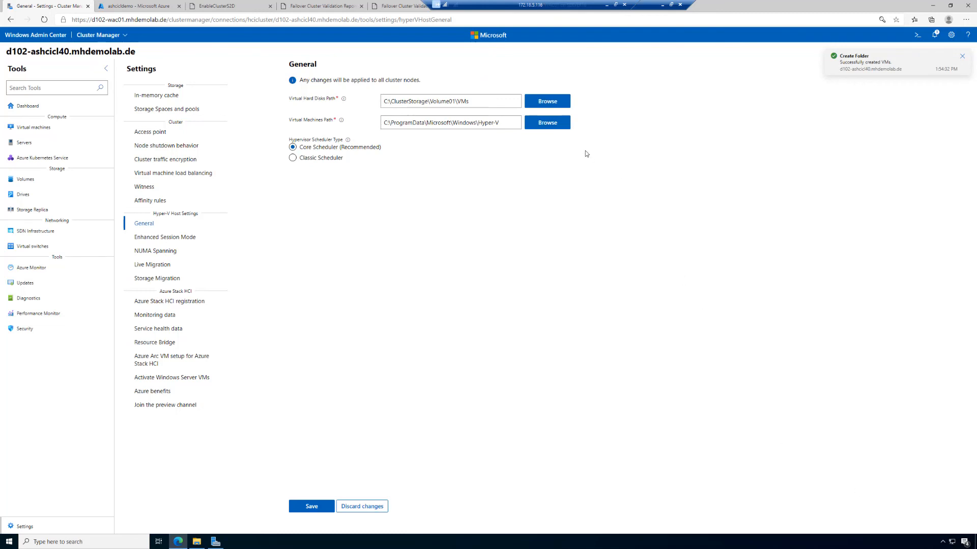
# Set the virtual machines path to C:\ClusterStorage\Volume01\VMs and save the general Hyper-V host settings
pyautogui.click(548, 122)
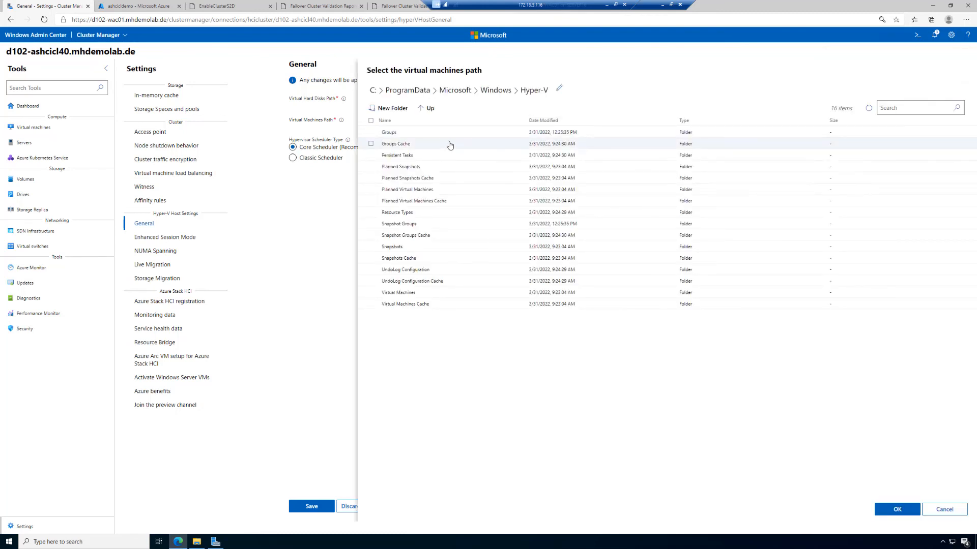
pyautogui.click(373, 90)
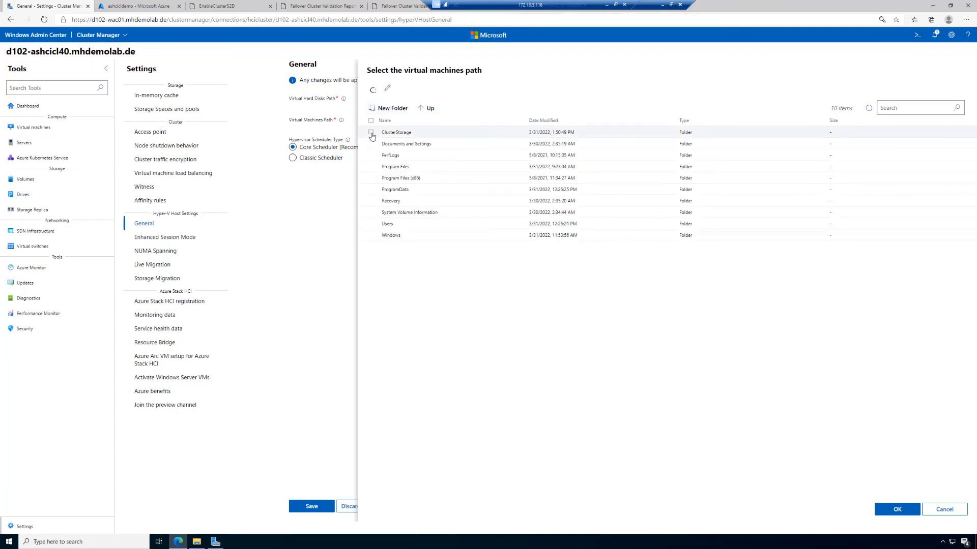
pyautogui.doubleClick(393, 133)
pyautogui.doubleClick(392, 134)
pyautogui.click(380, 142)
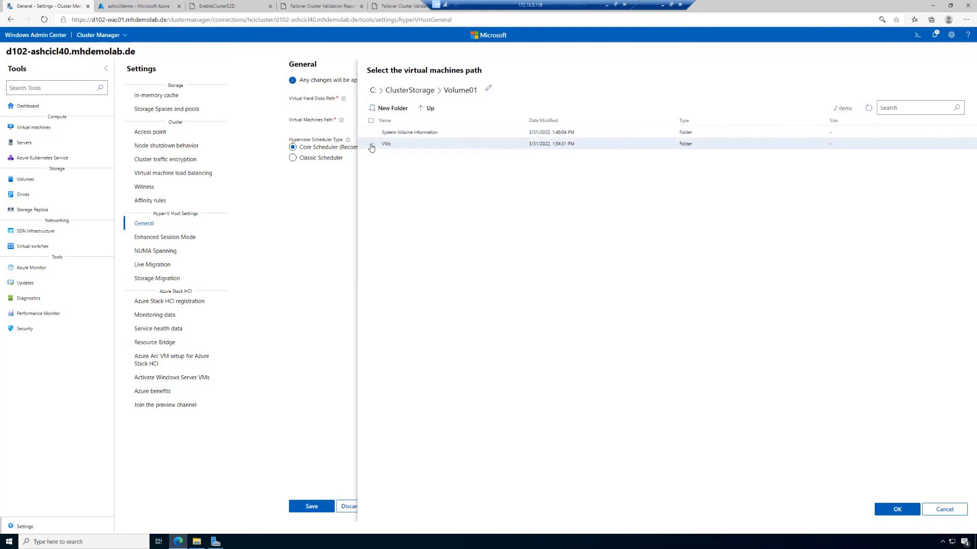
pyautogui.click(897, 509)
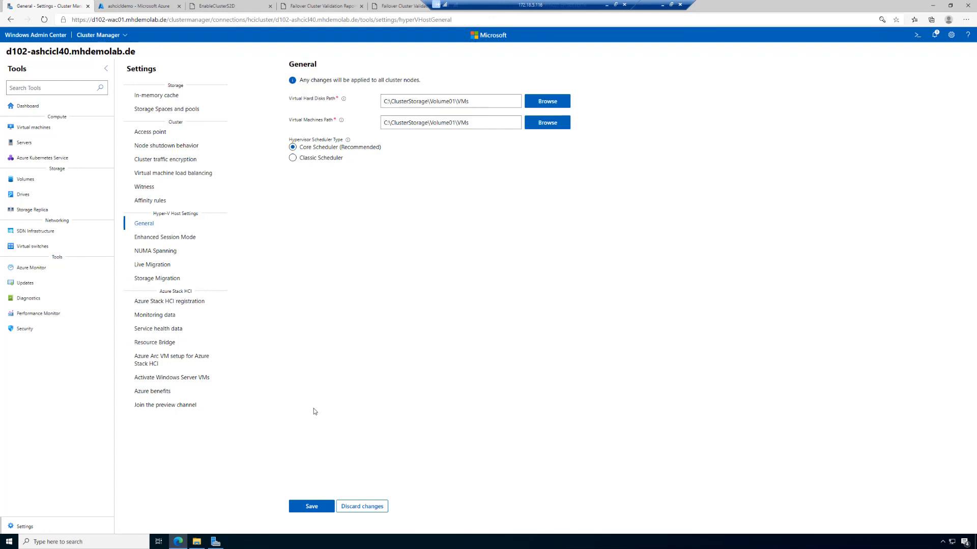
pyautogui.click(309, 506)
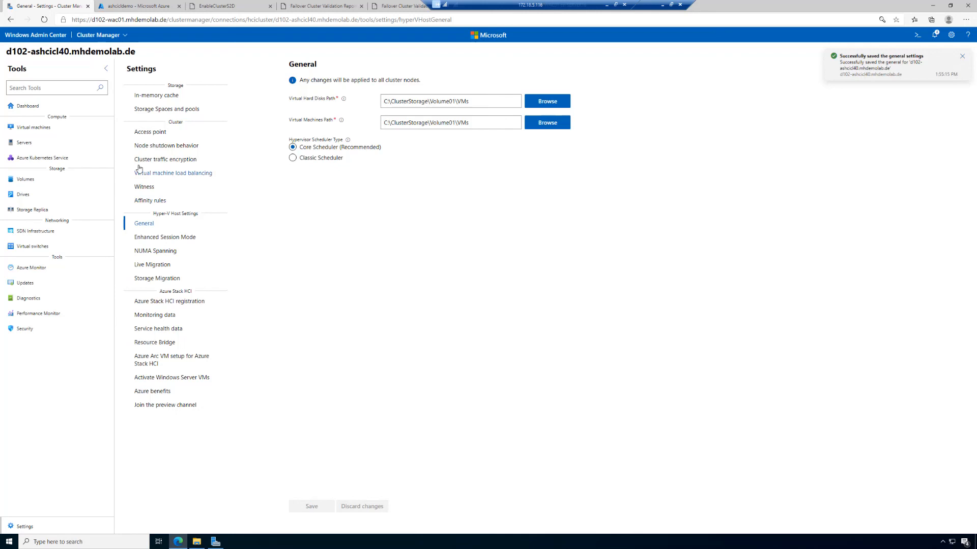
# Open the inventory of the cluster's servers
pyautogui.click(12, 144)
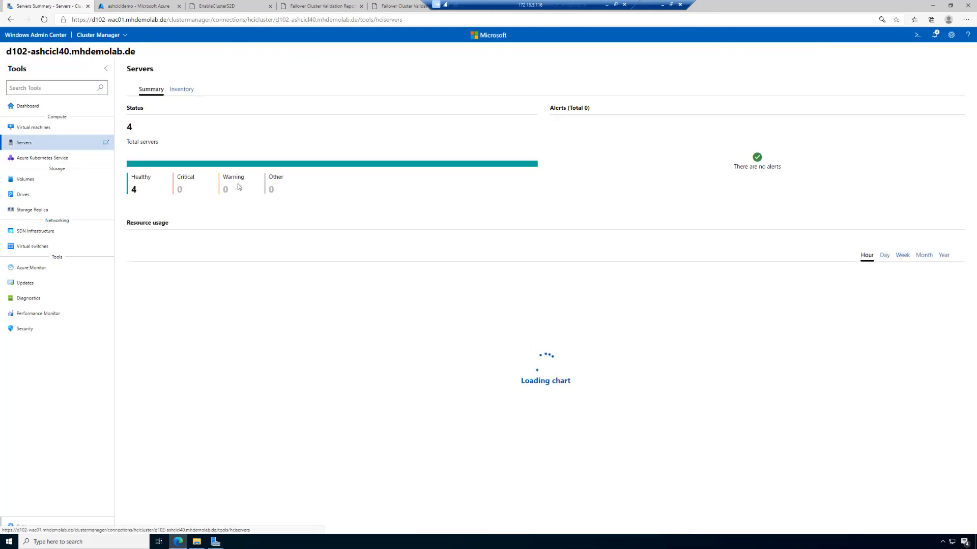
pyautogui.click(179, 90)
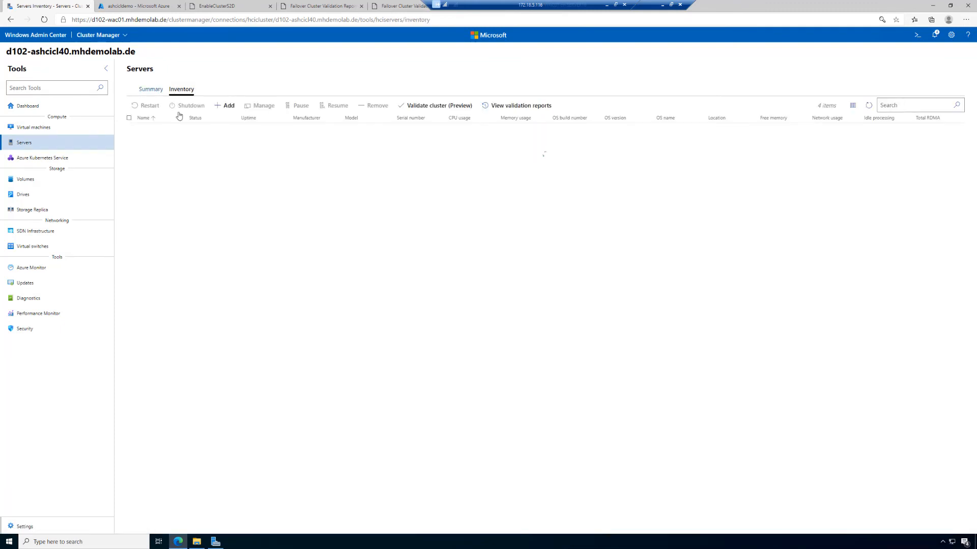